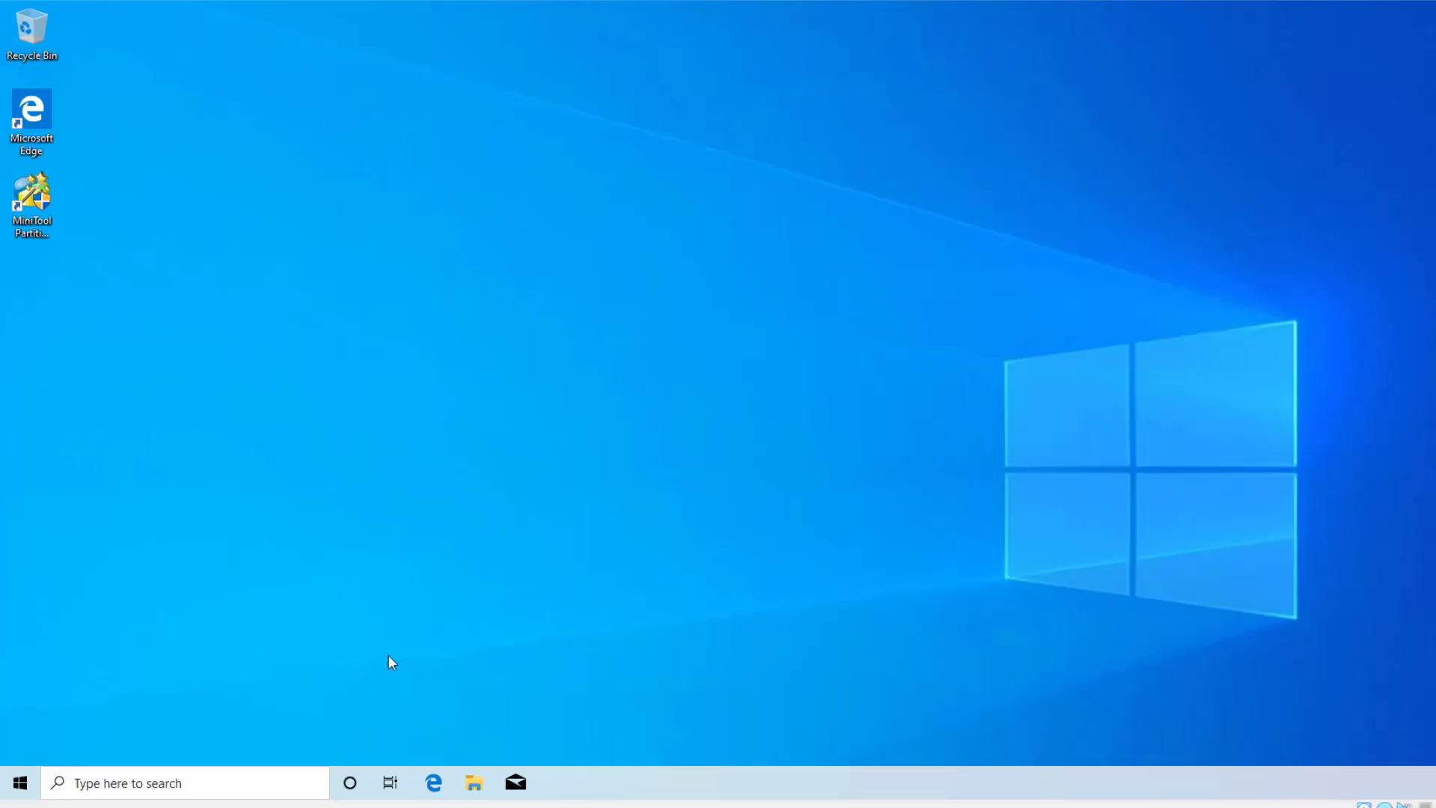
Step: Open Disk Management and check the partition style of Disk 0 in its volume properties
right_click(18, 782)
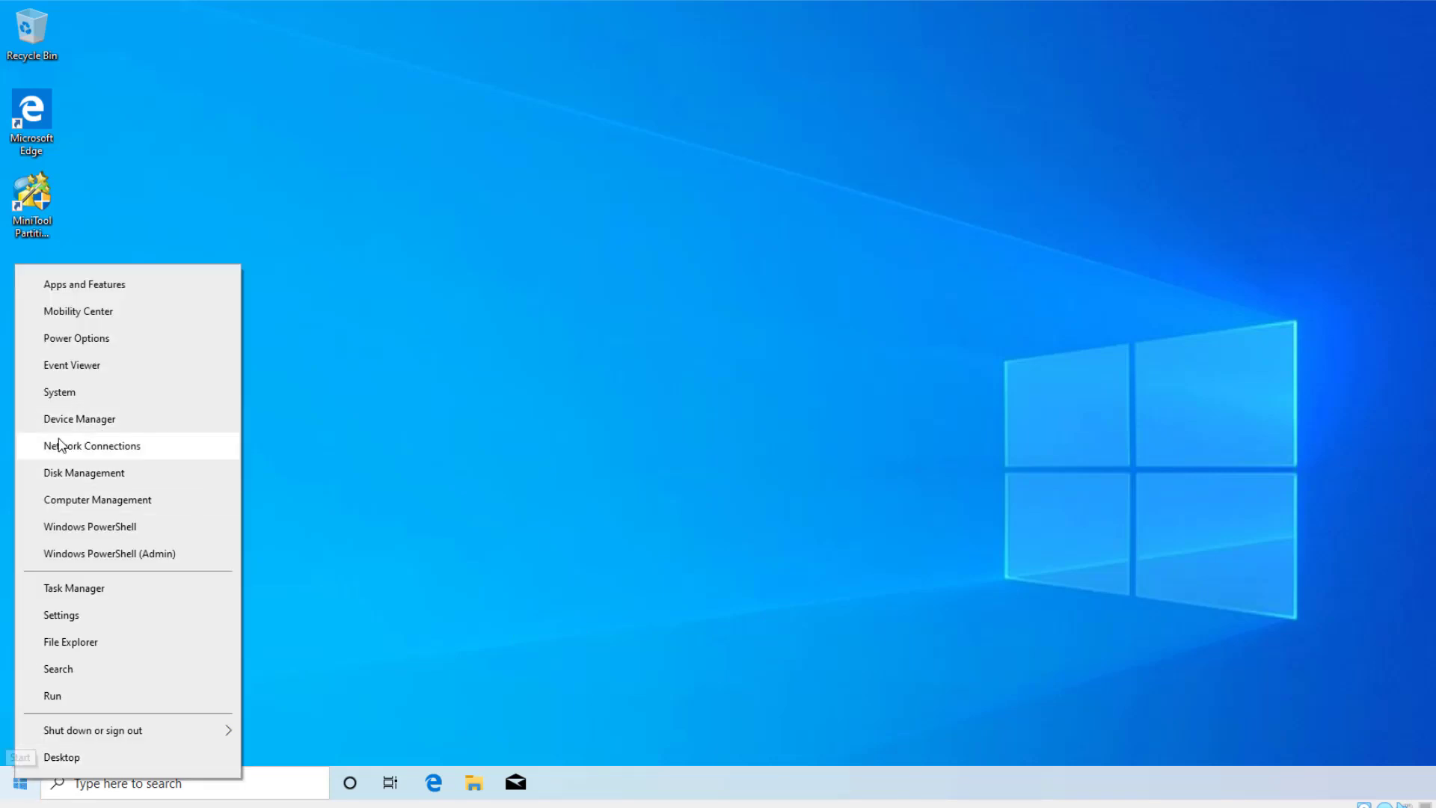
left_click(75, 472)
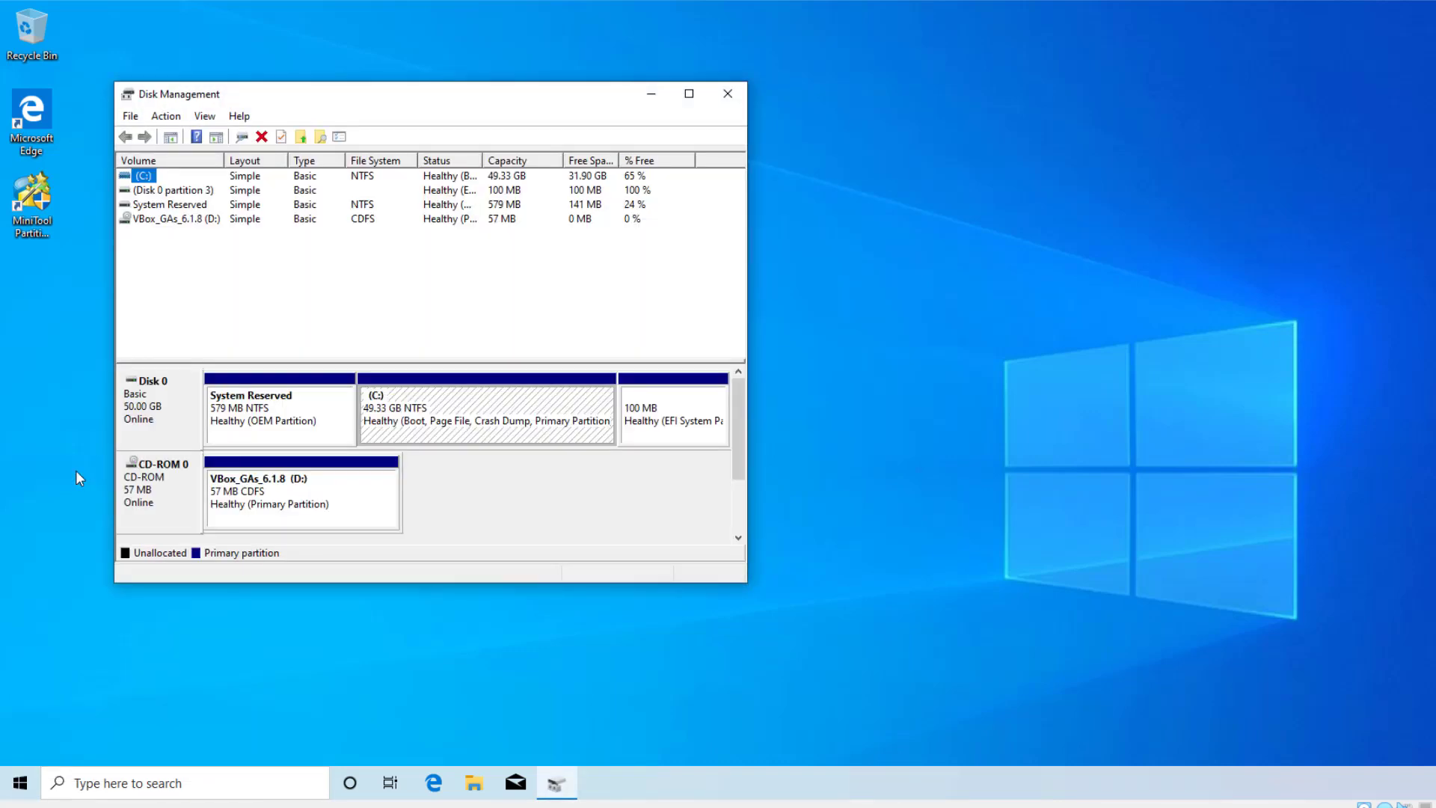
right_click(139, 405)
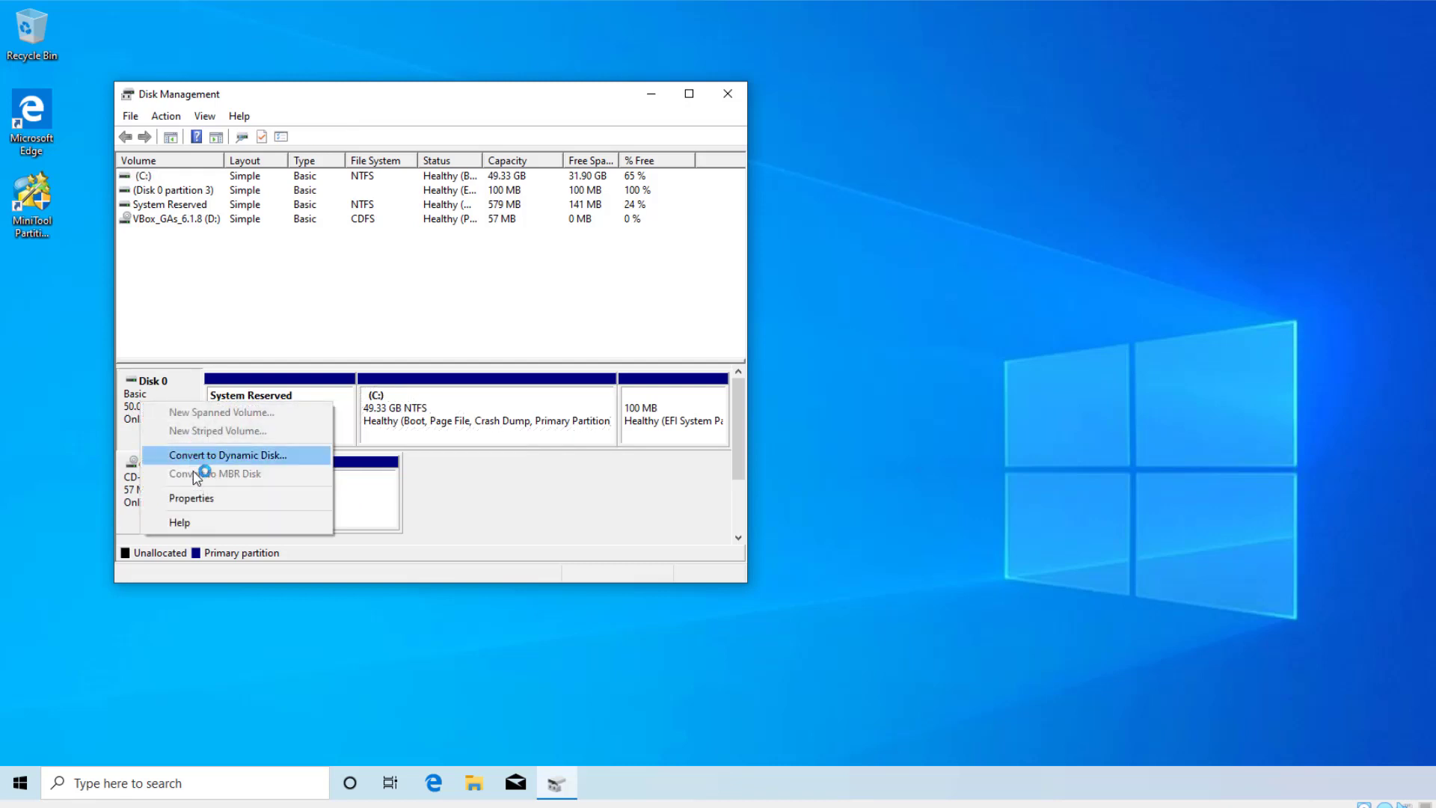
left_click(198, 497)
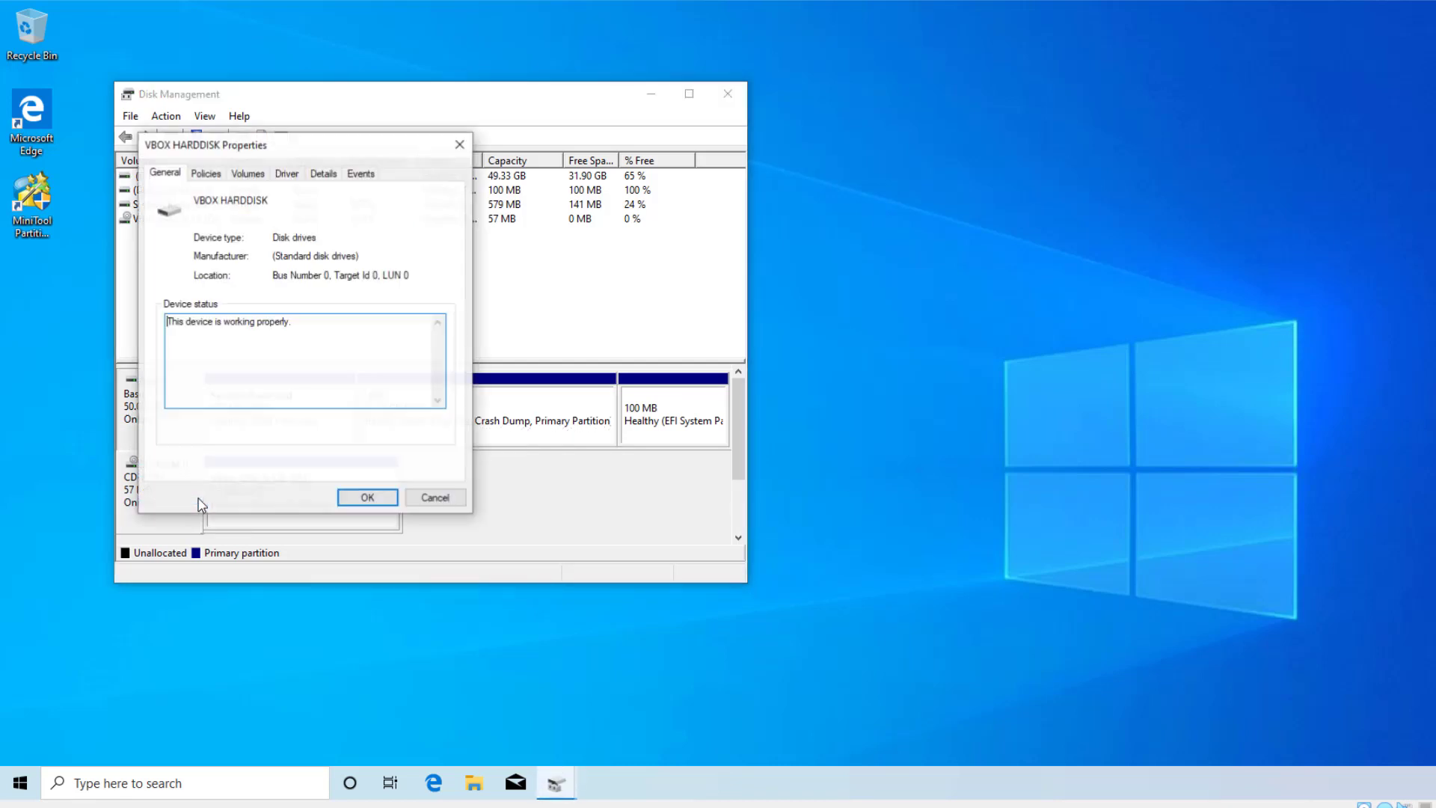
left_click(250, 171)
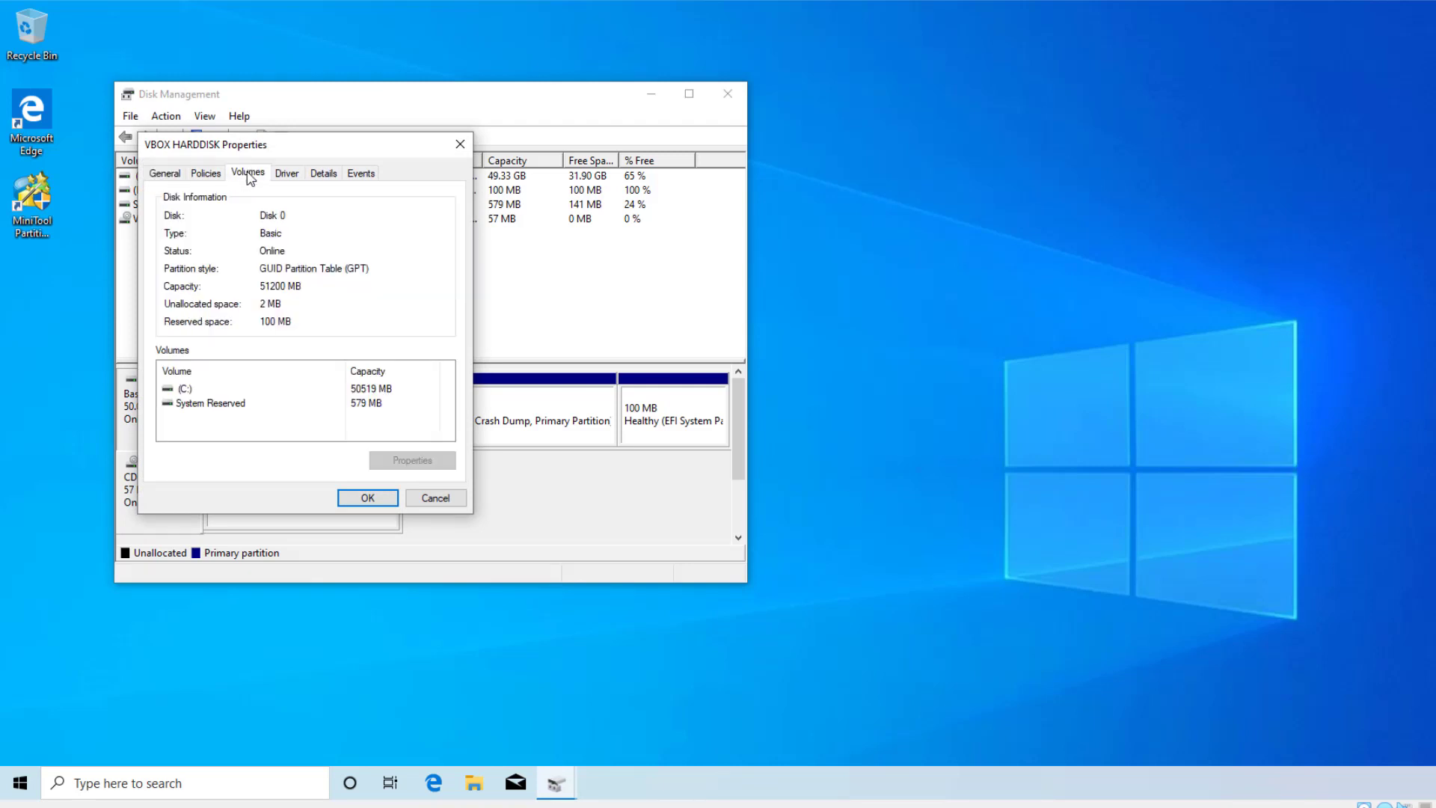
left_click(460, 144)
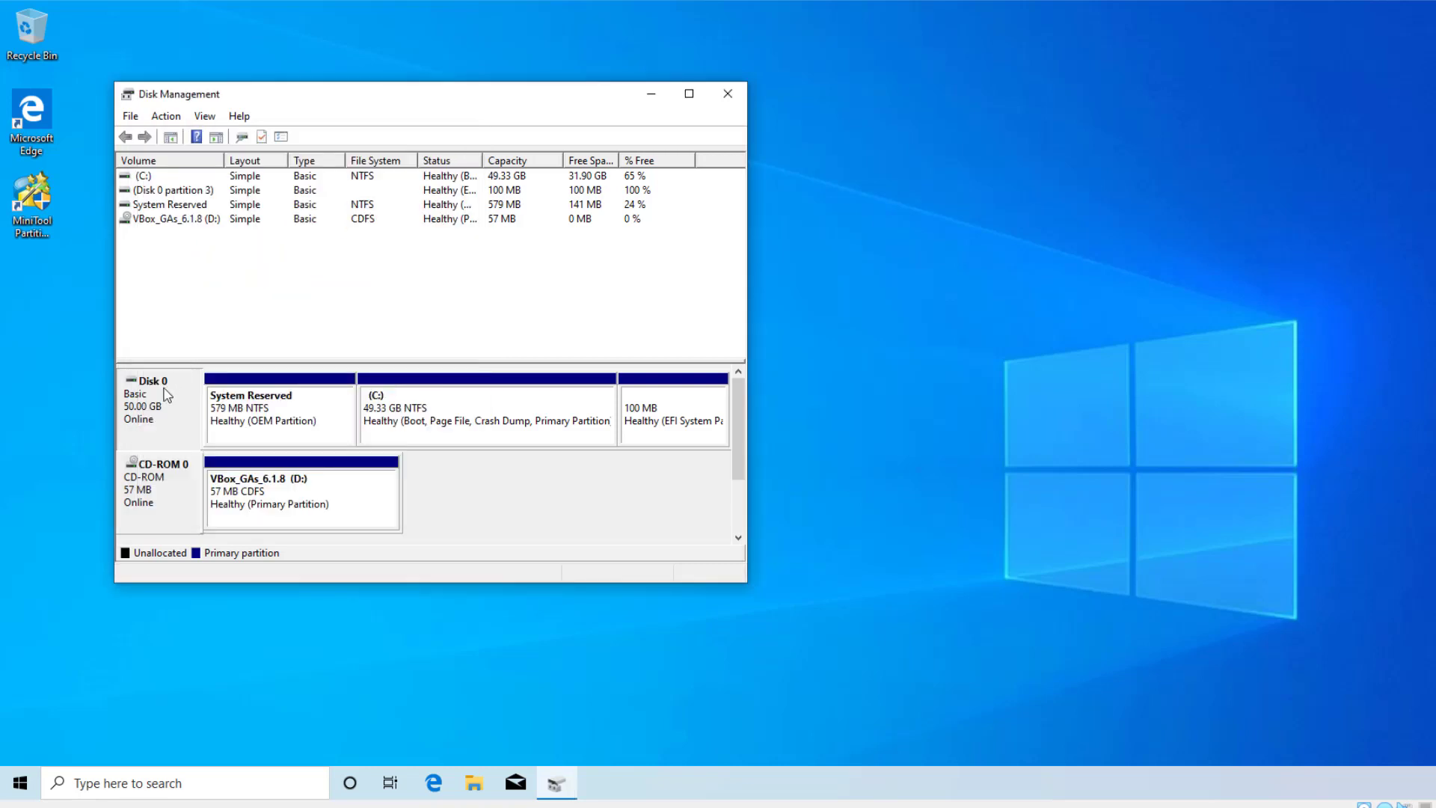
Step: Check which conversion options Disk Management offers for Disk 0, and close the utility
right_click(154, 413)
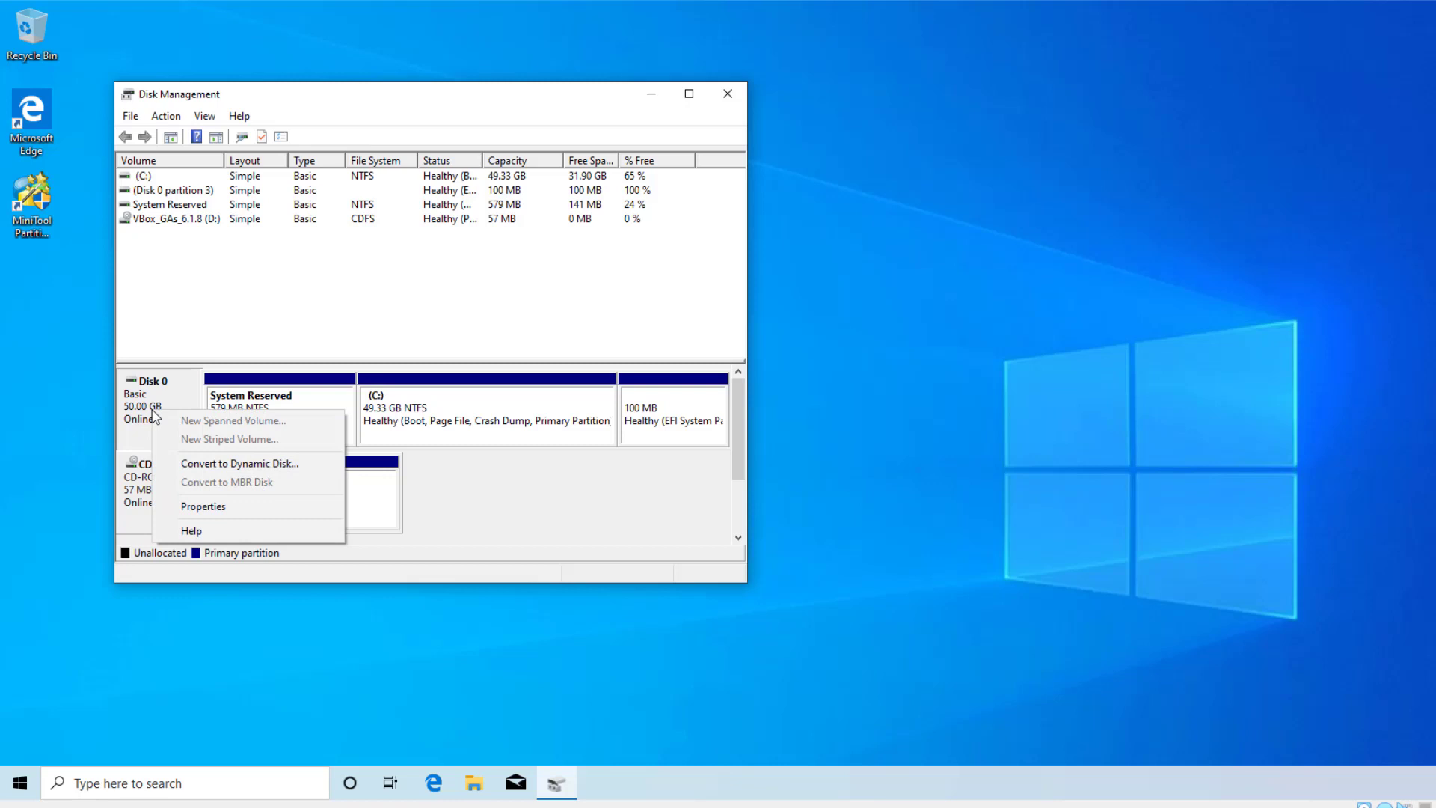
left_click(445, 437)
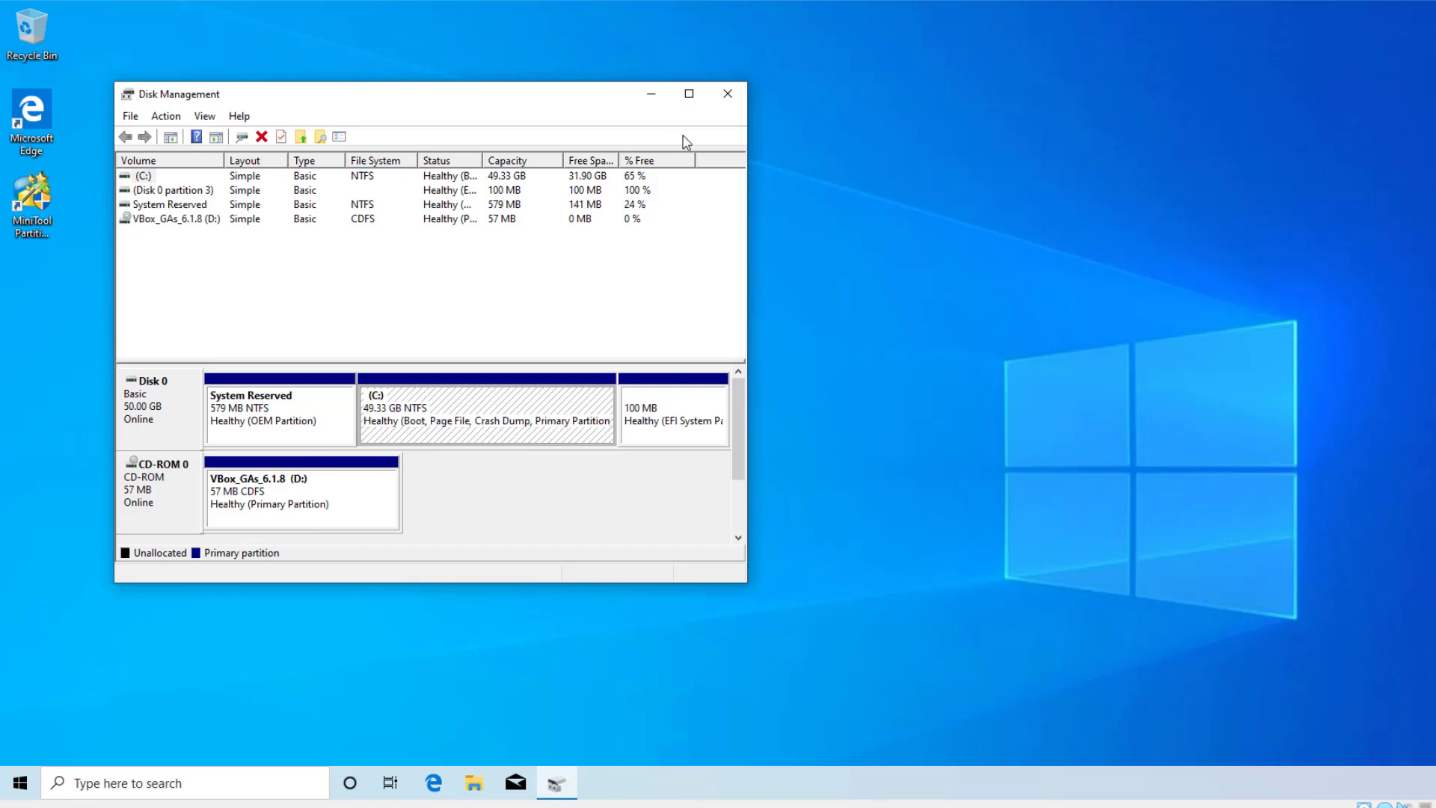
left_click(727, 93)
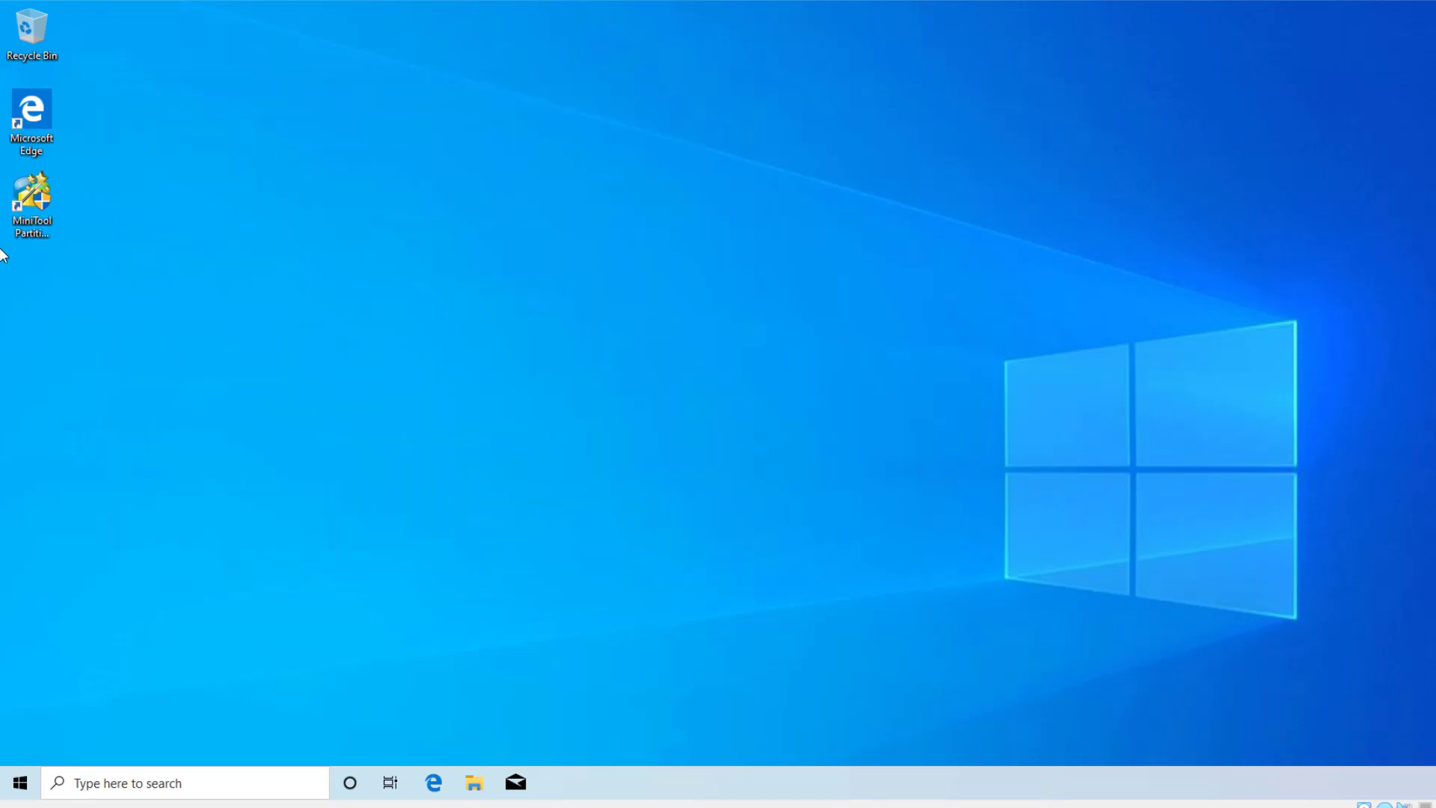
Step: Launch MiniTool Partition Wizard with administrator permission and queue the conversion of Disk 1 from GPT to MBR
double_click(29, 198)
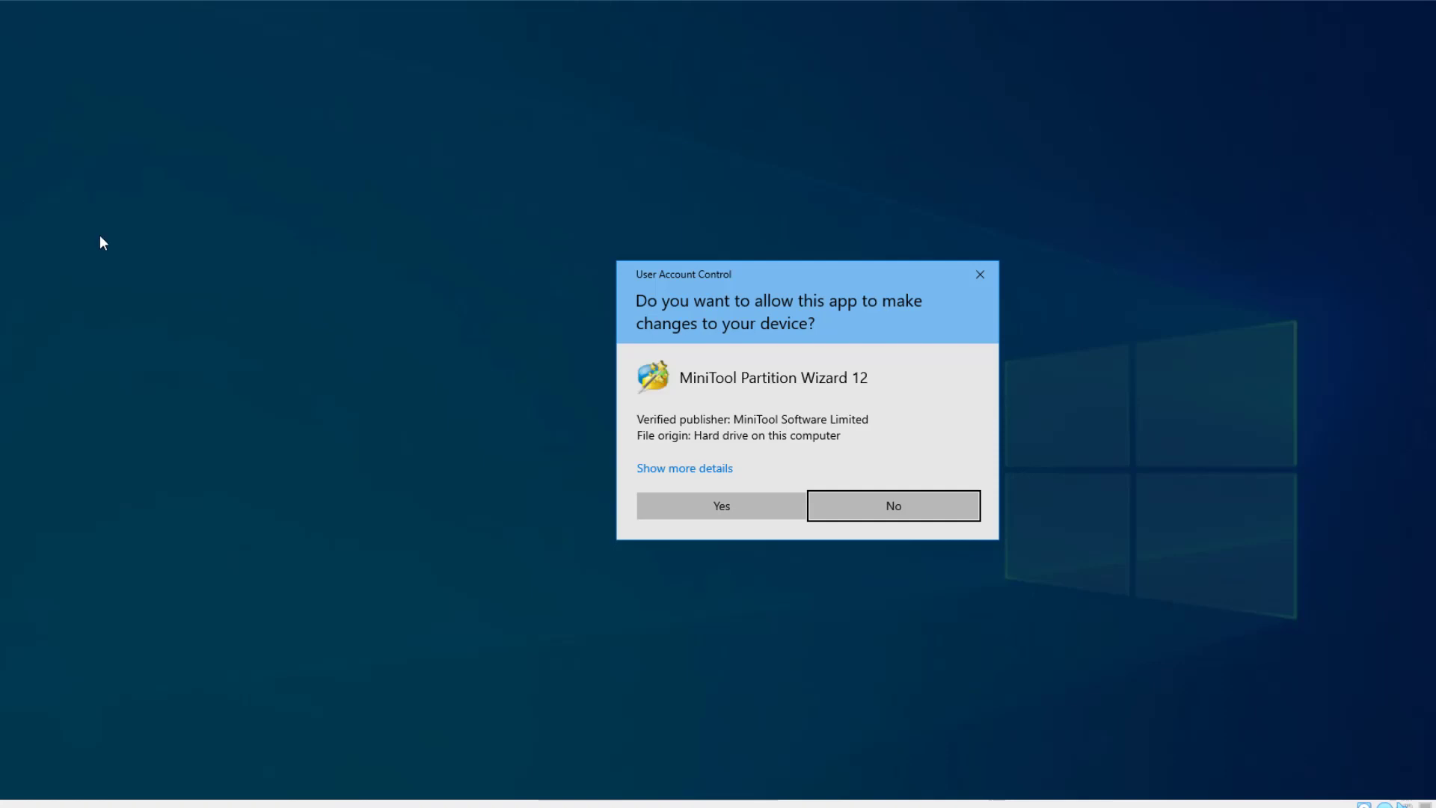
left_click(705, 502)
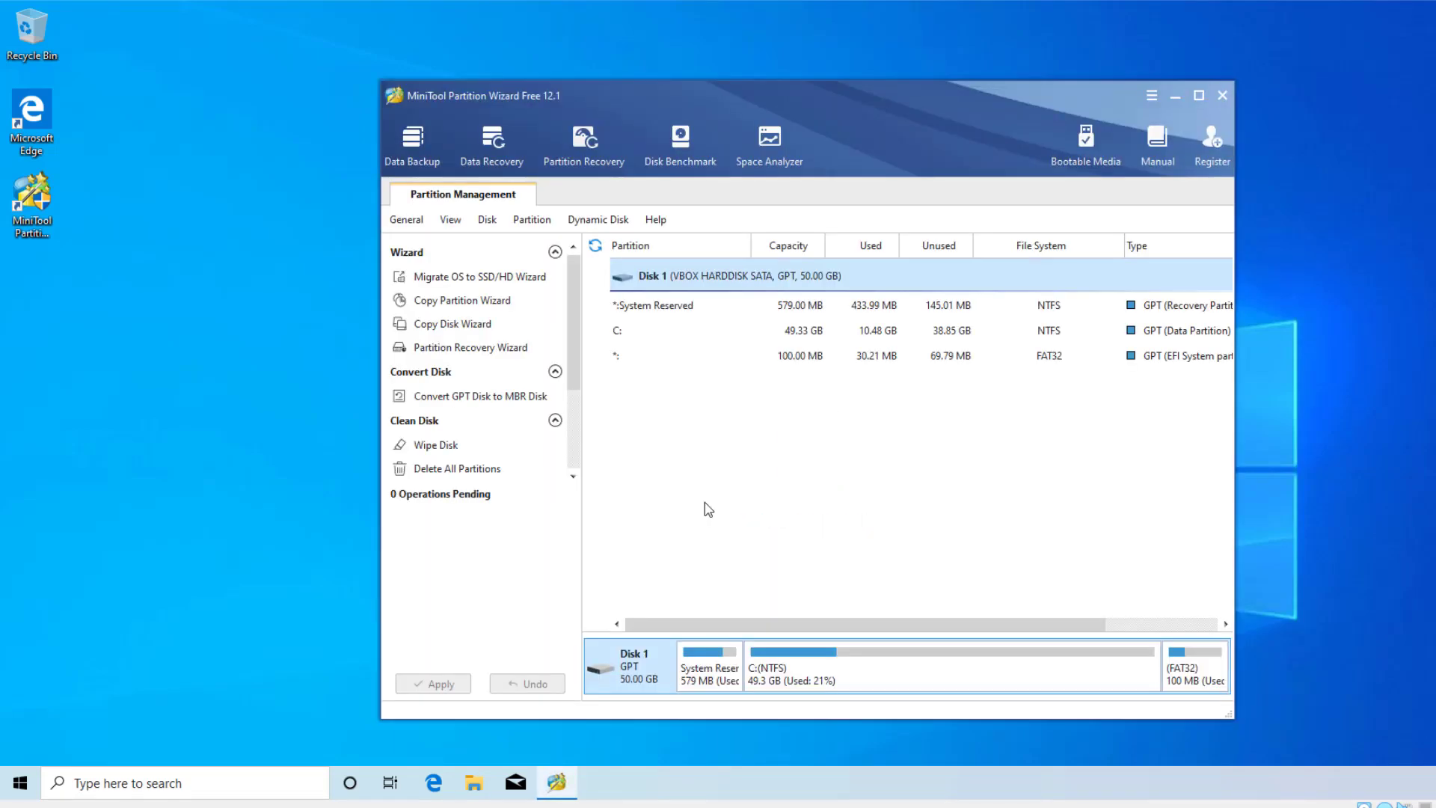
right_click(632, 665)
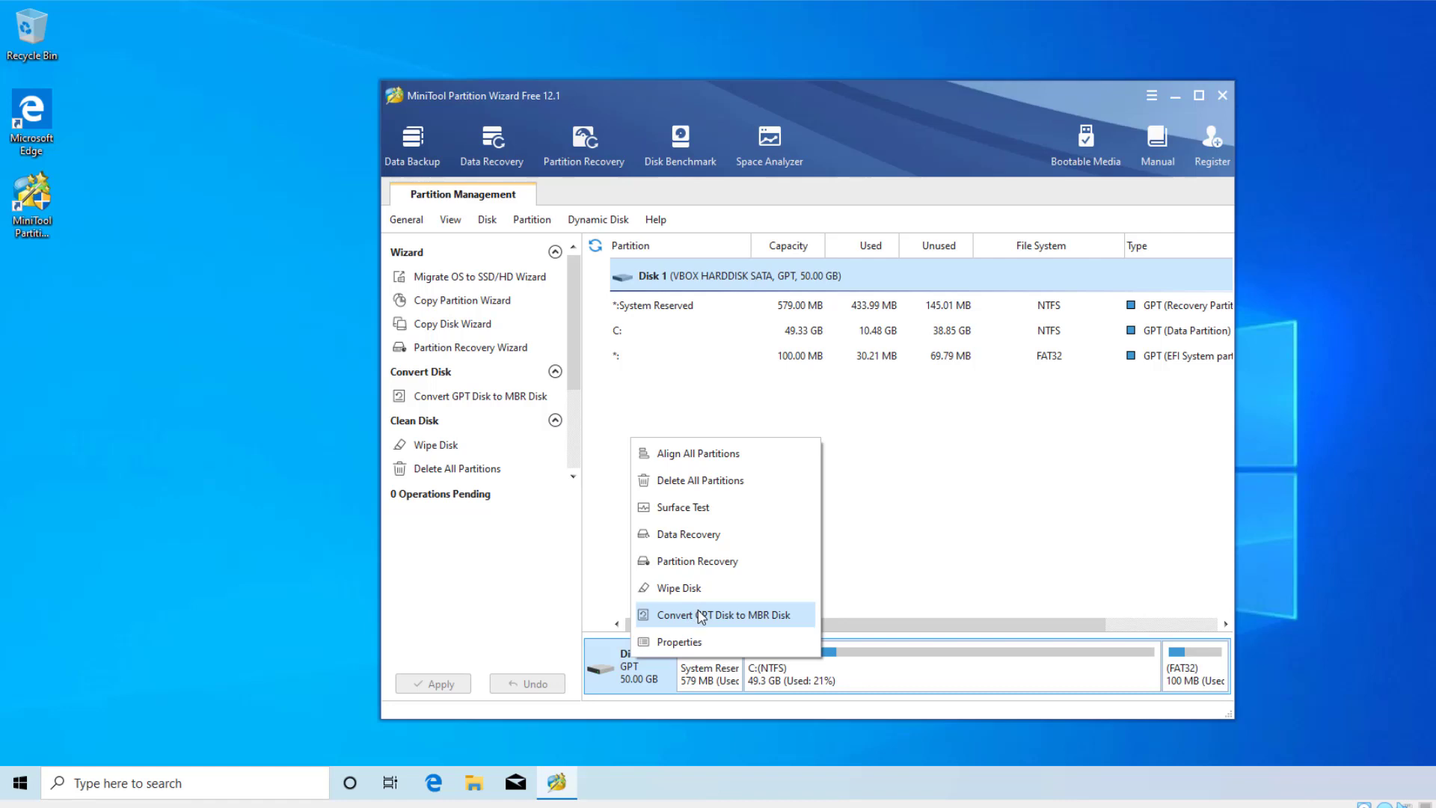
left_click(650, 397)
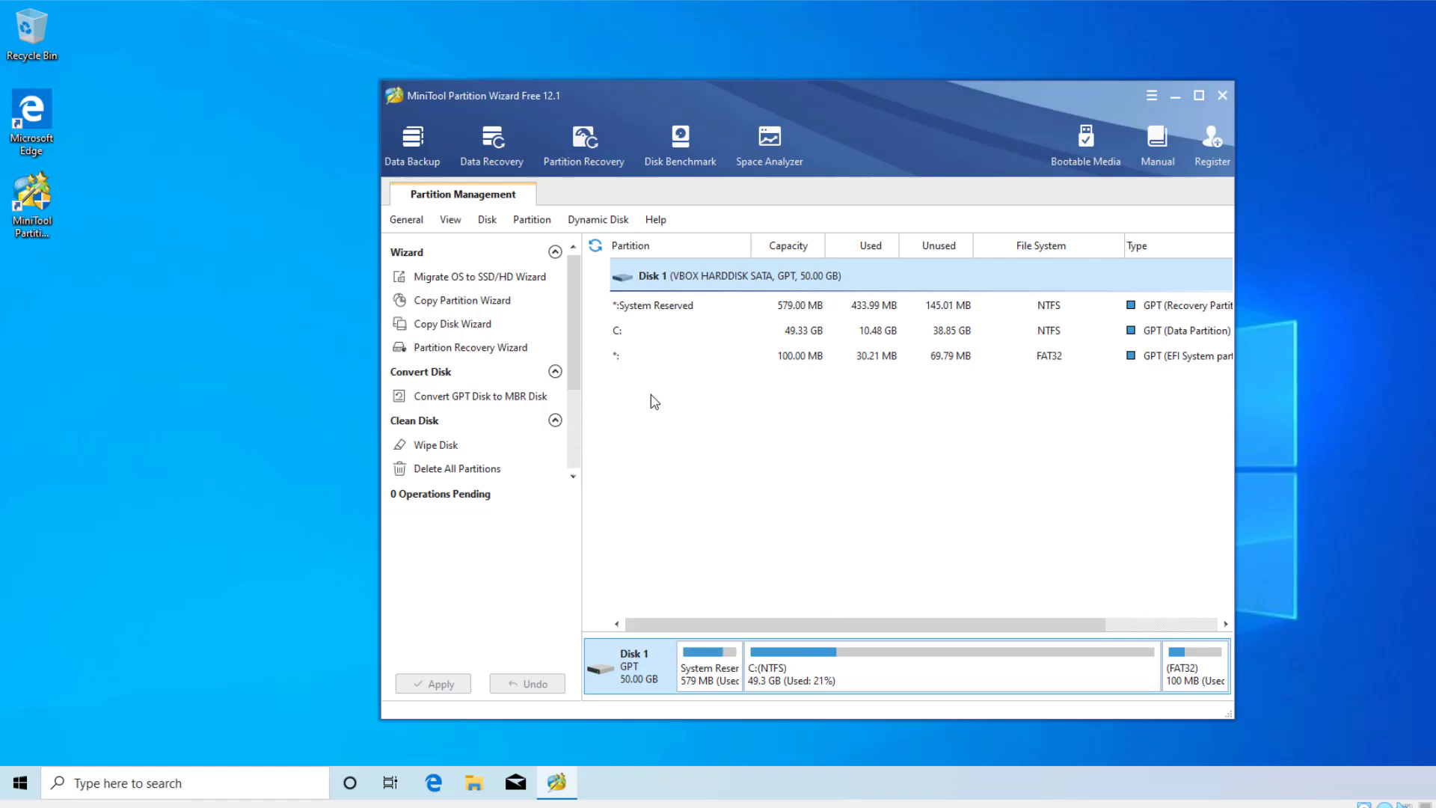
left_click(443, 398)
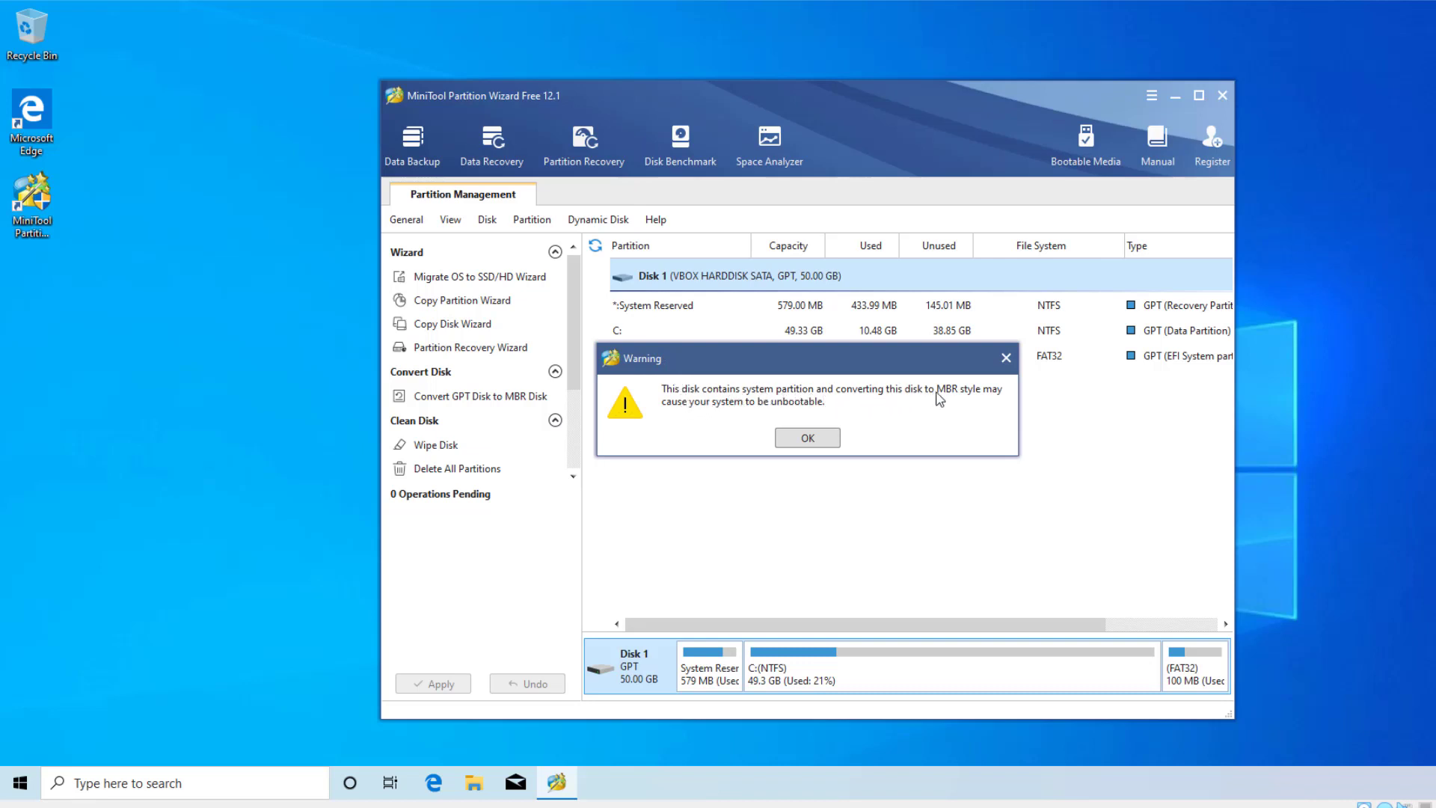
left_click(808, 439)
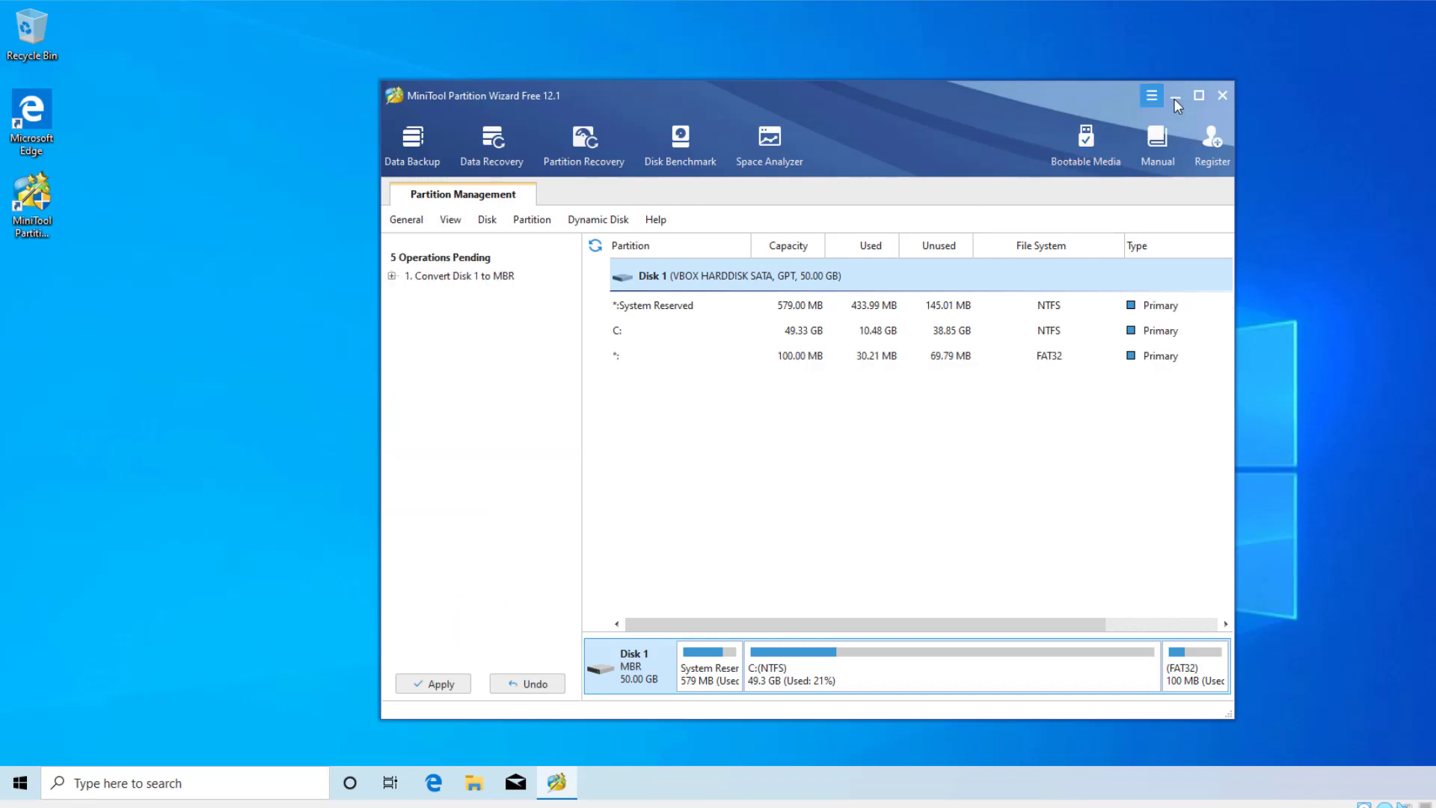
Step: Maximize the window, review the partitions on Disk 1, and set the System Reserved partition as active
left_click(1199, 96)
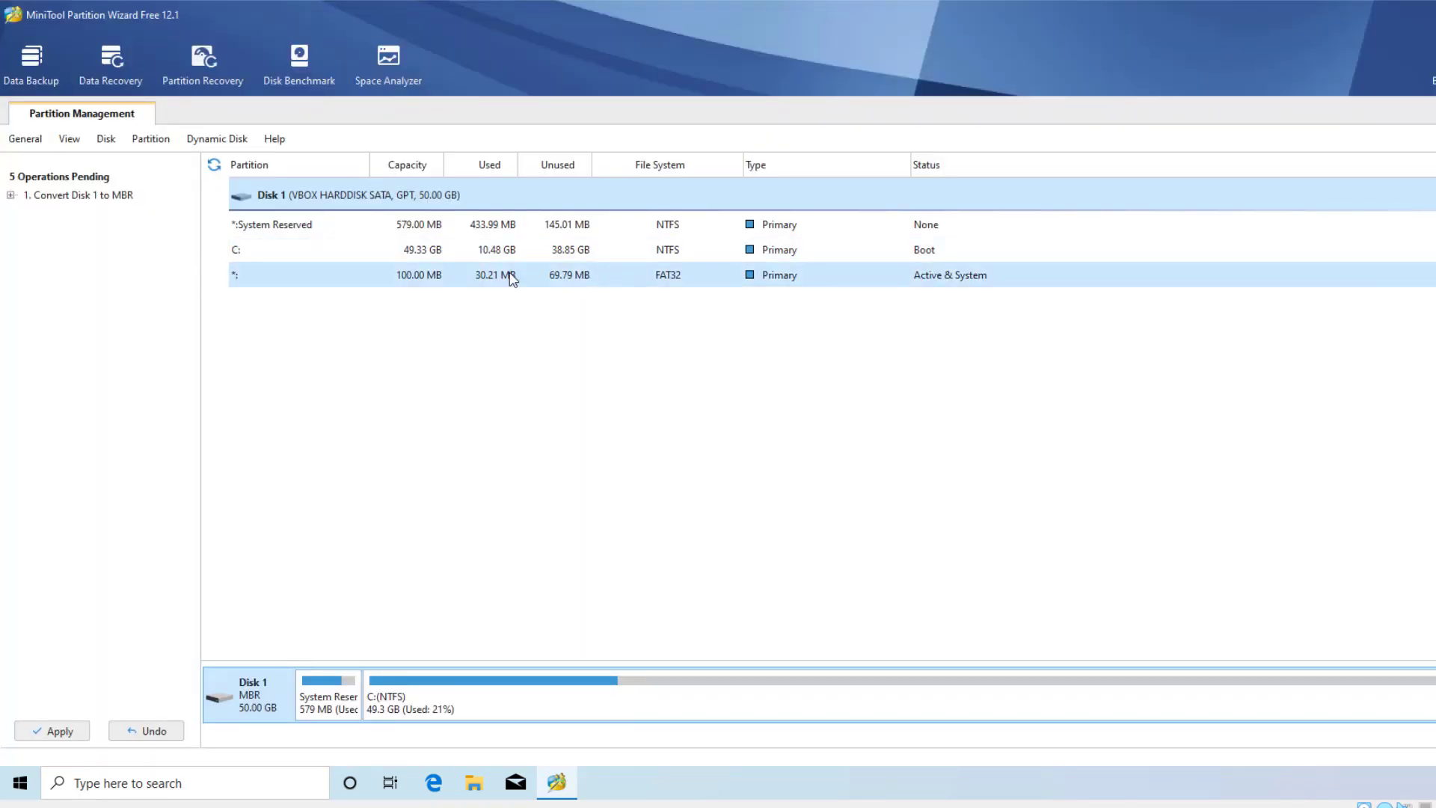
left_click(298, 231)
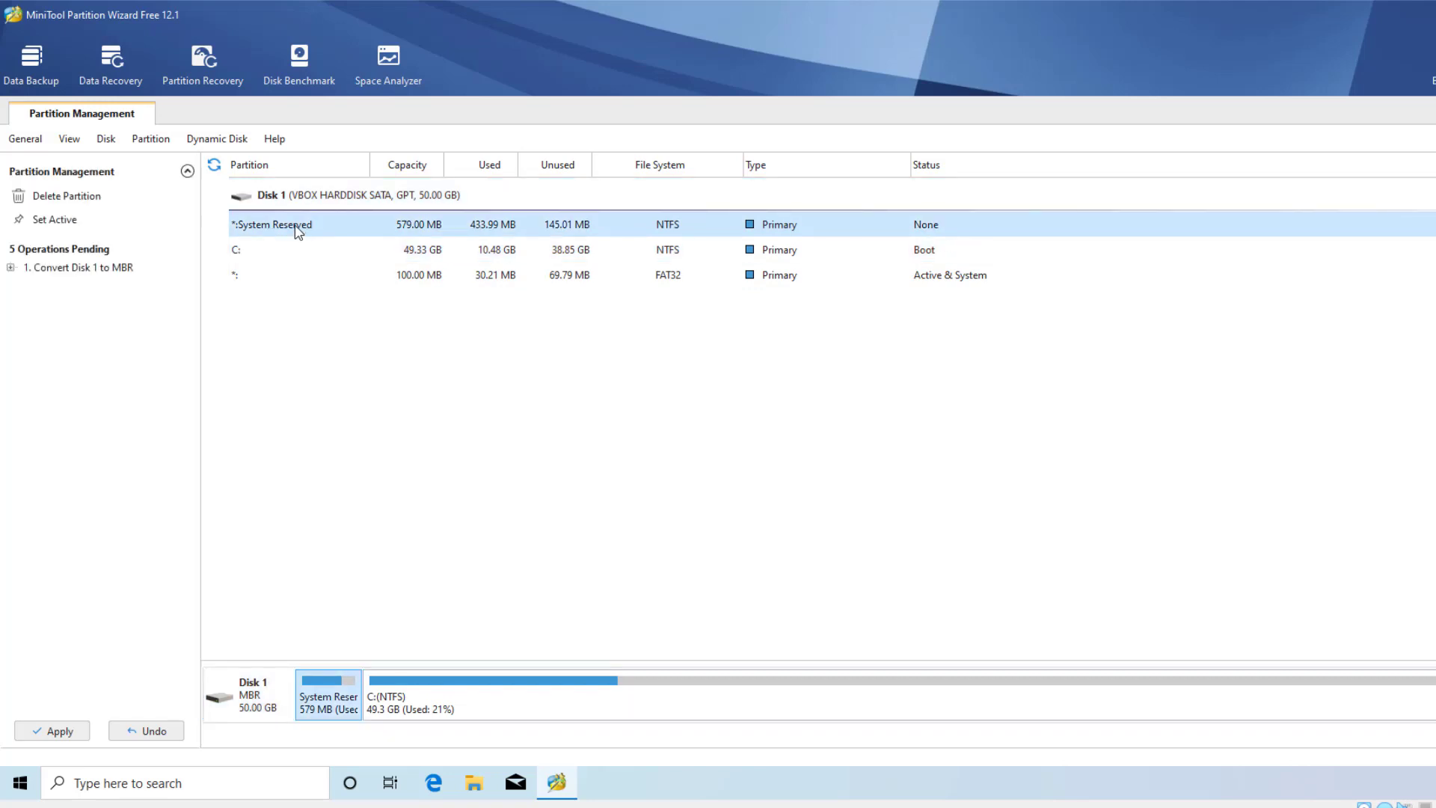
left_click(275, 258)
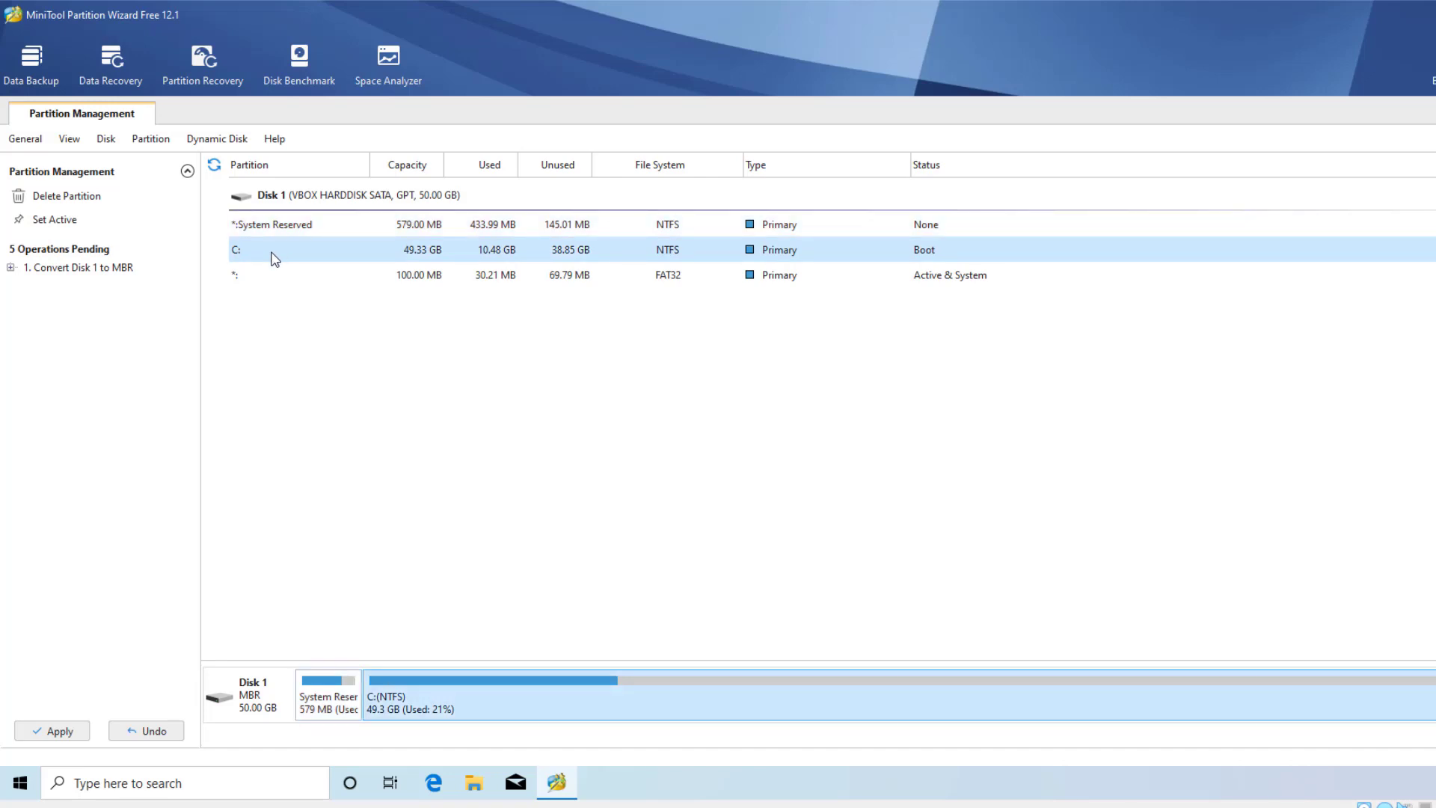
left_click(259, 282)
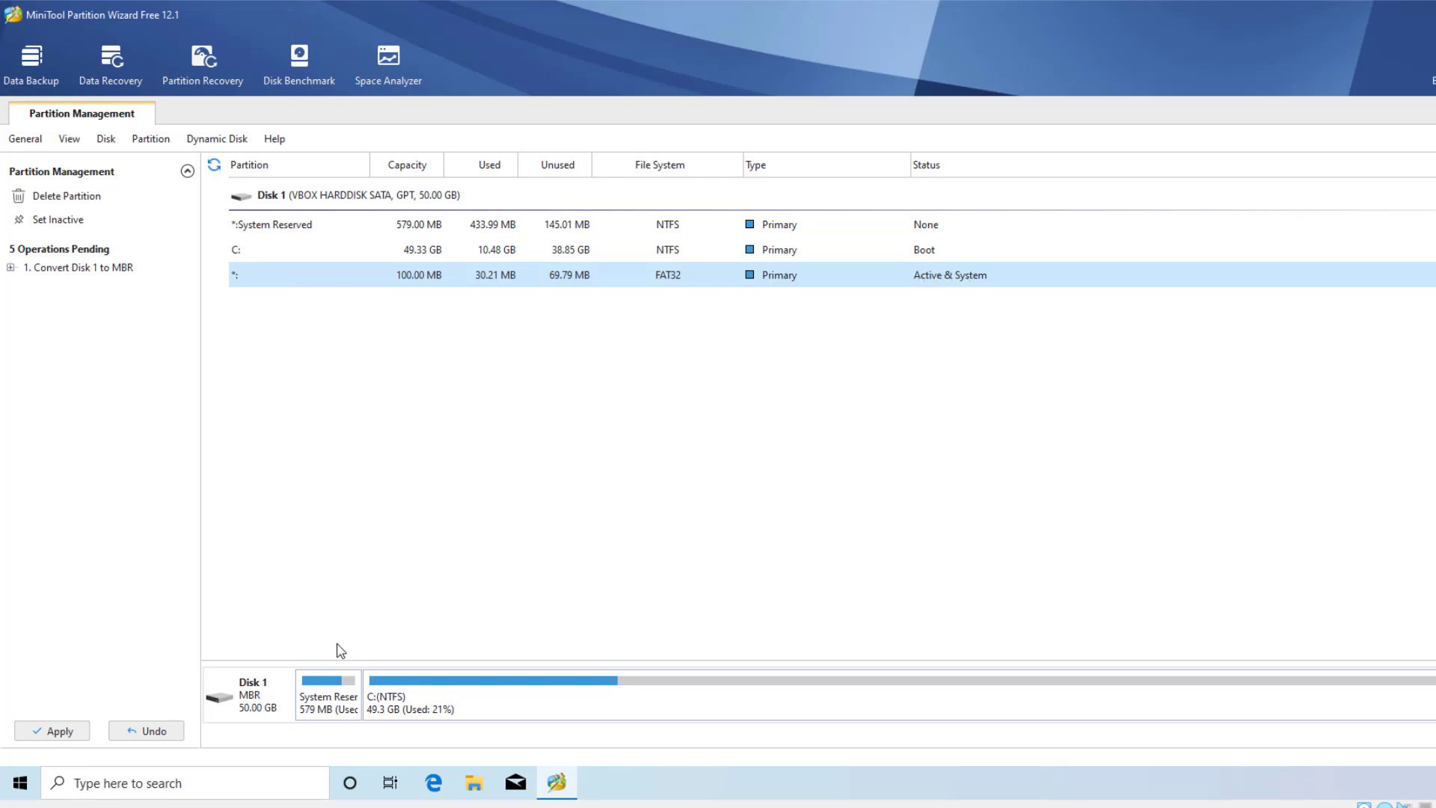
left_click(327, 694)
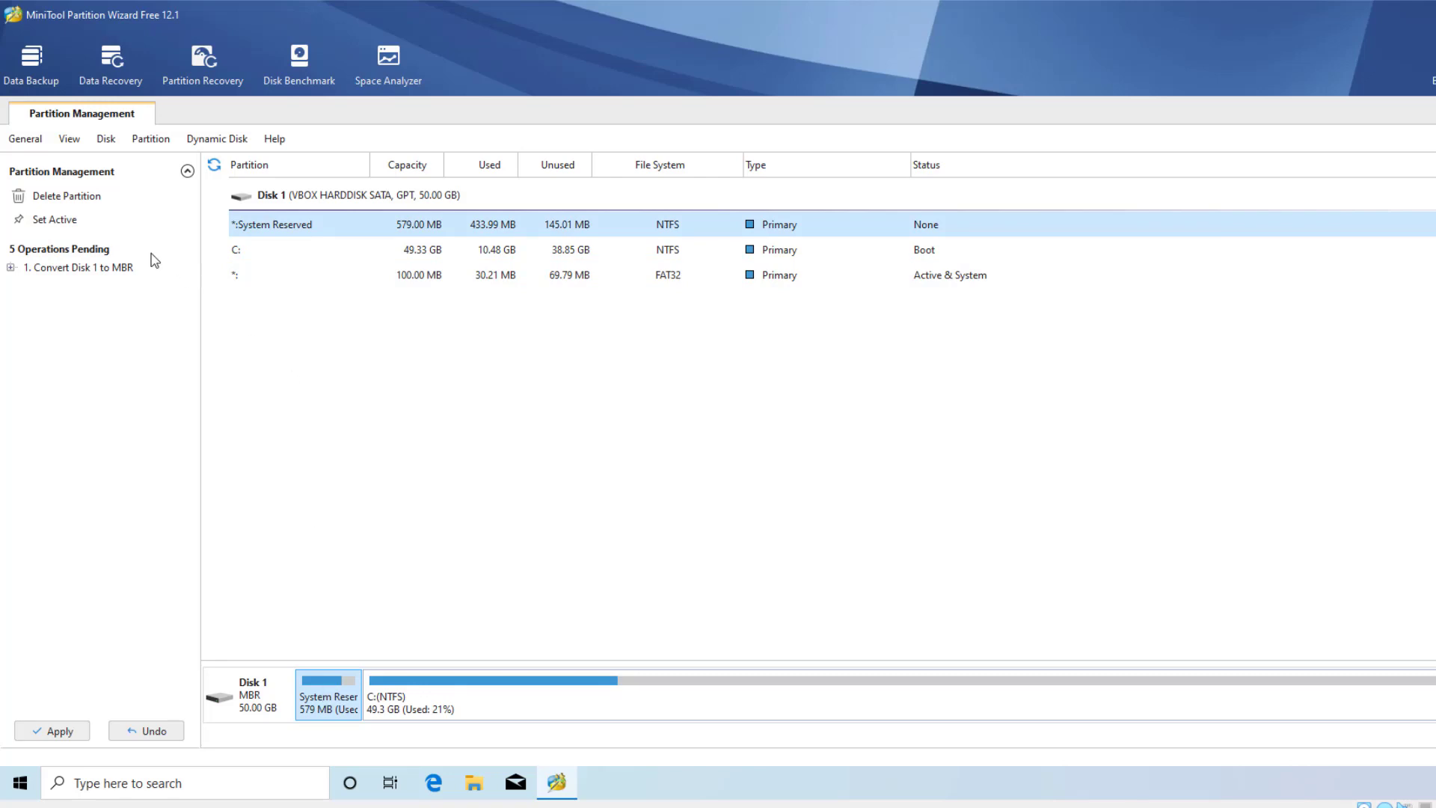
left_click(47, 226)
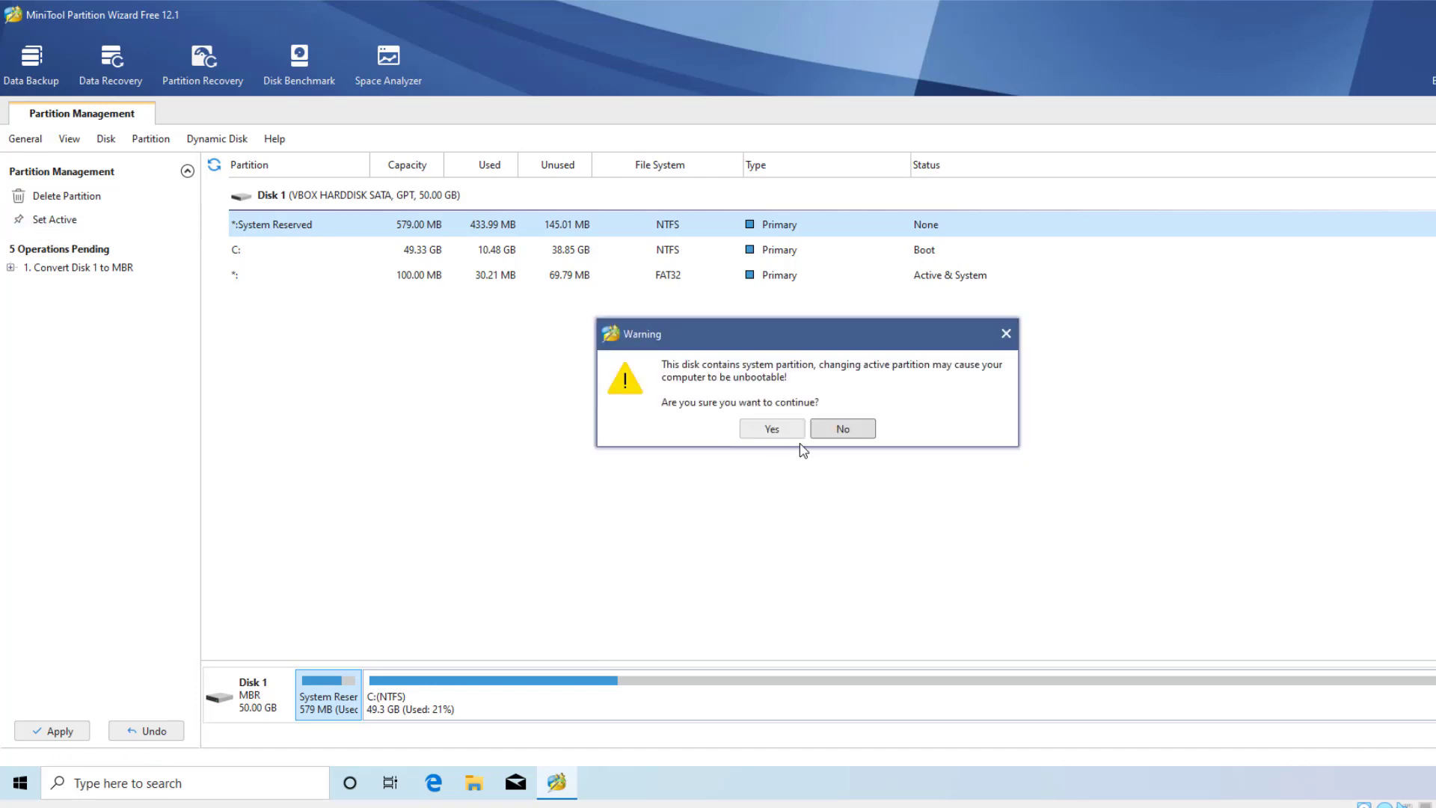
left_click(770, 432)
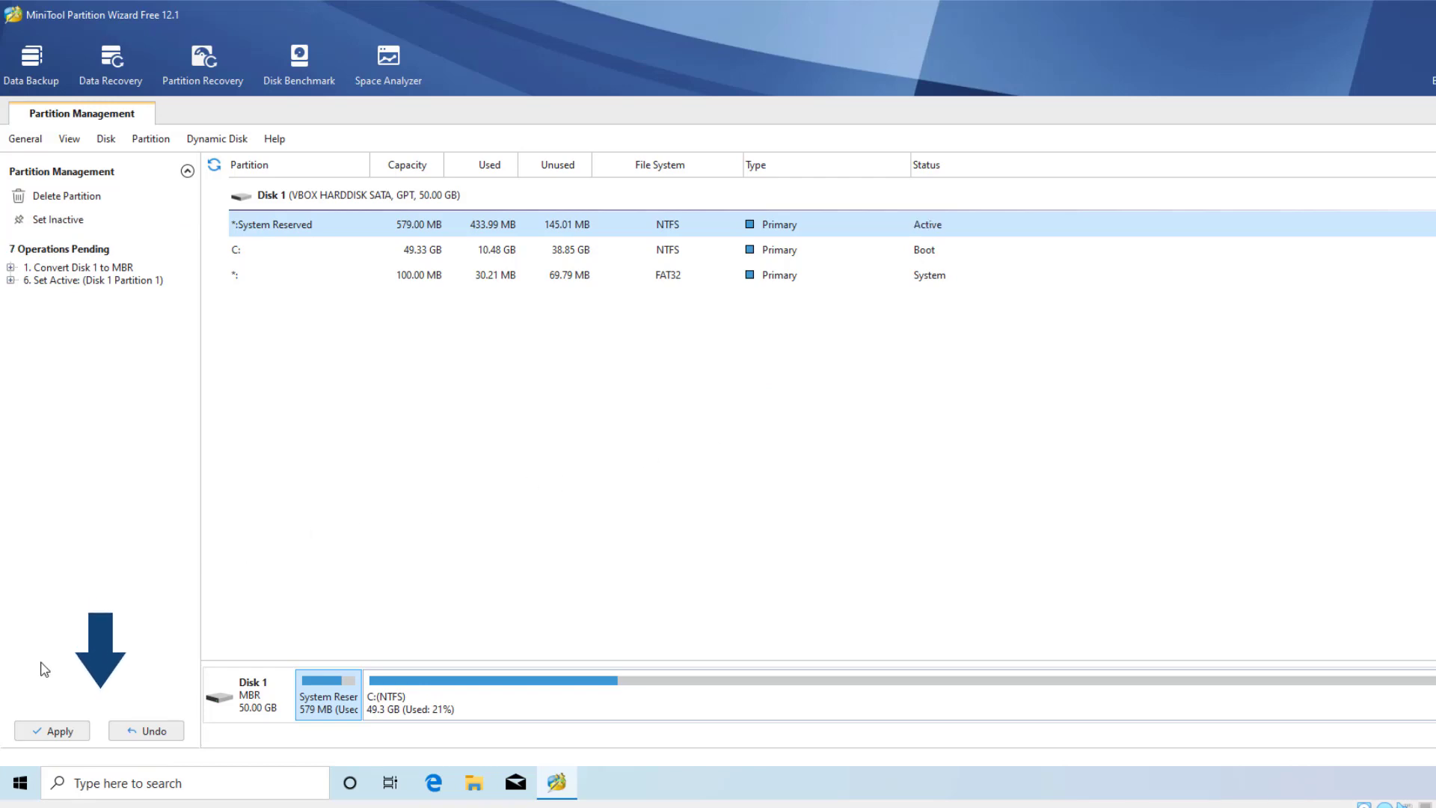
Step: Apply the pending disk operations and restart the PC so that they can be carried out
left_click(54, 735)
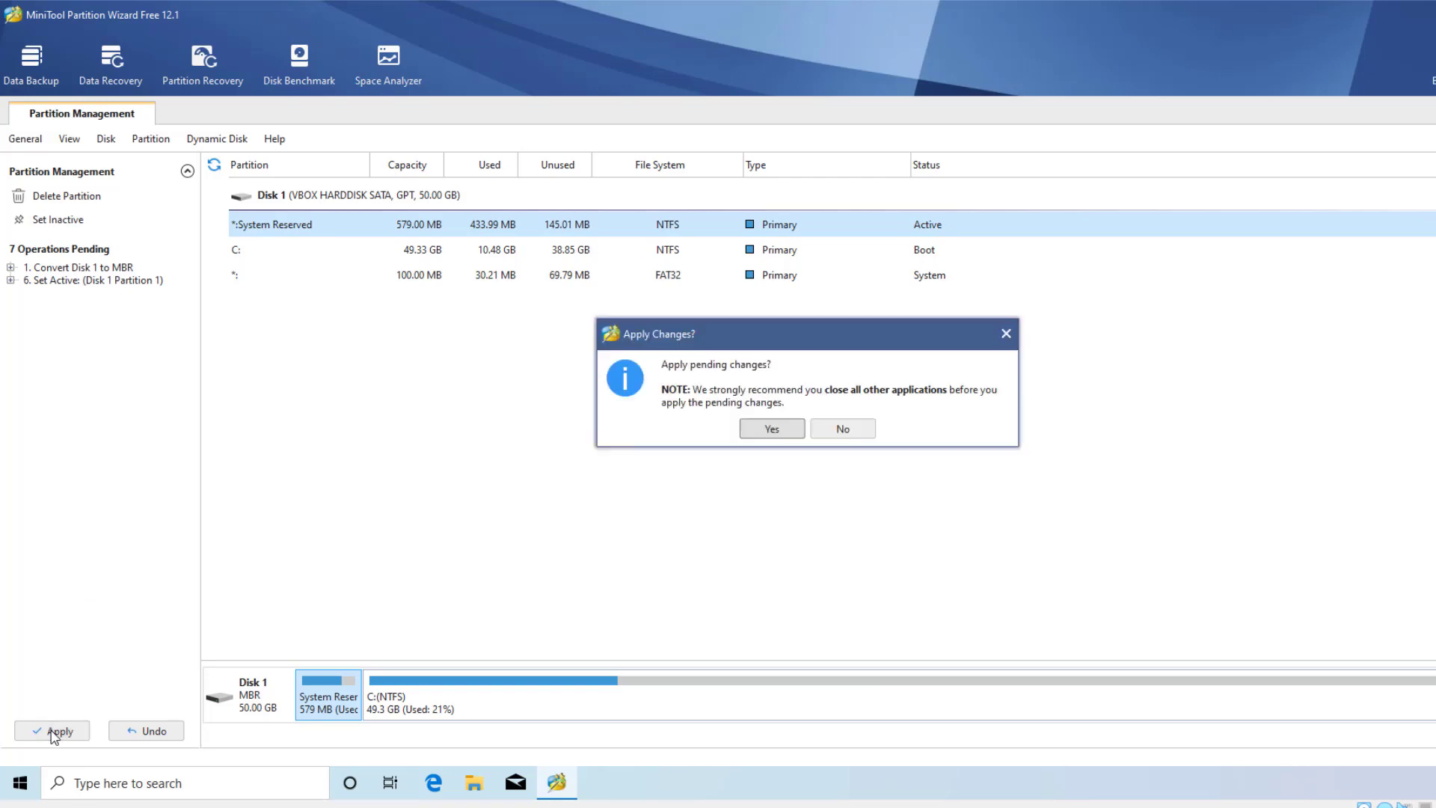
left_click(767, 431)
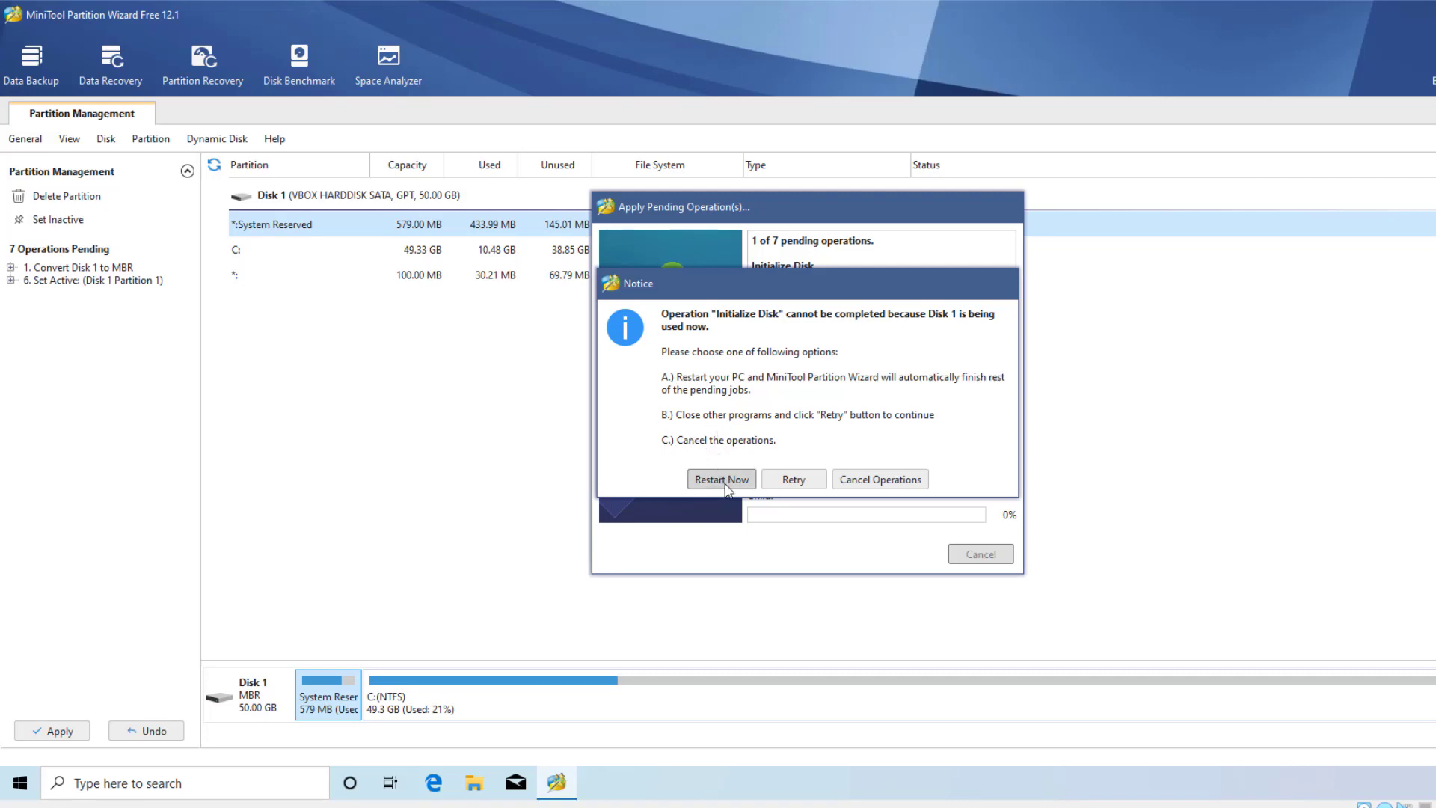
left_click(723, 481)
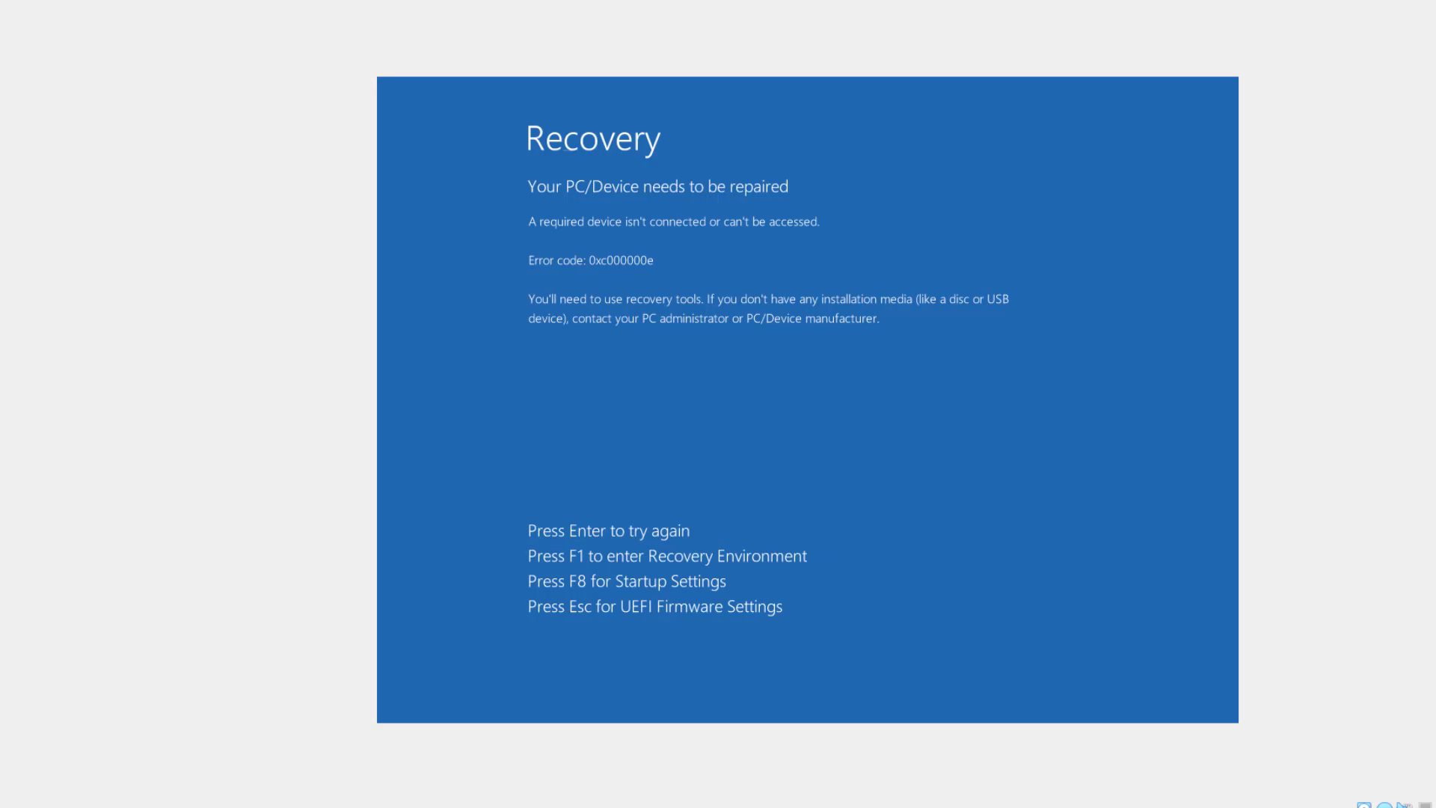
Step: Power off the virtual machine and disable EFI in the motherboard settings of win10_2004
left_click(1380, 45)
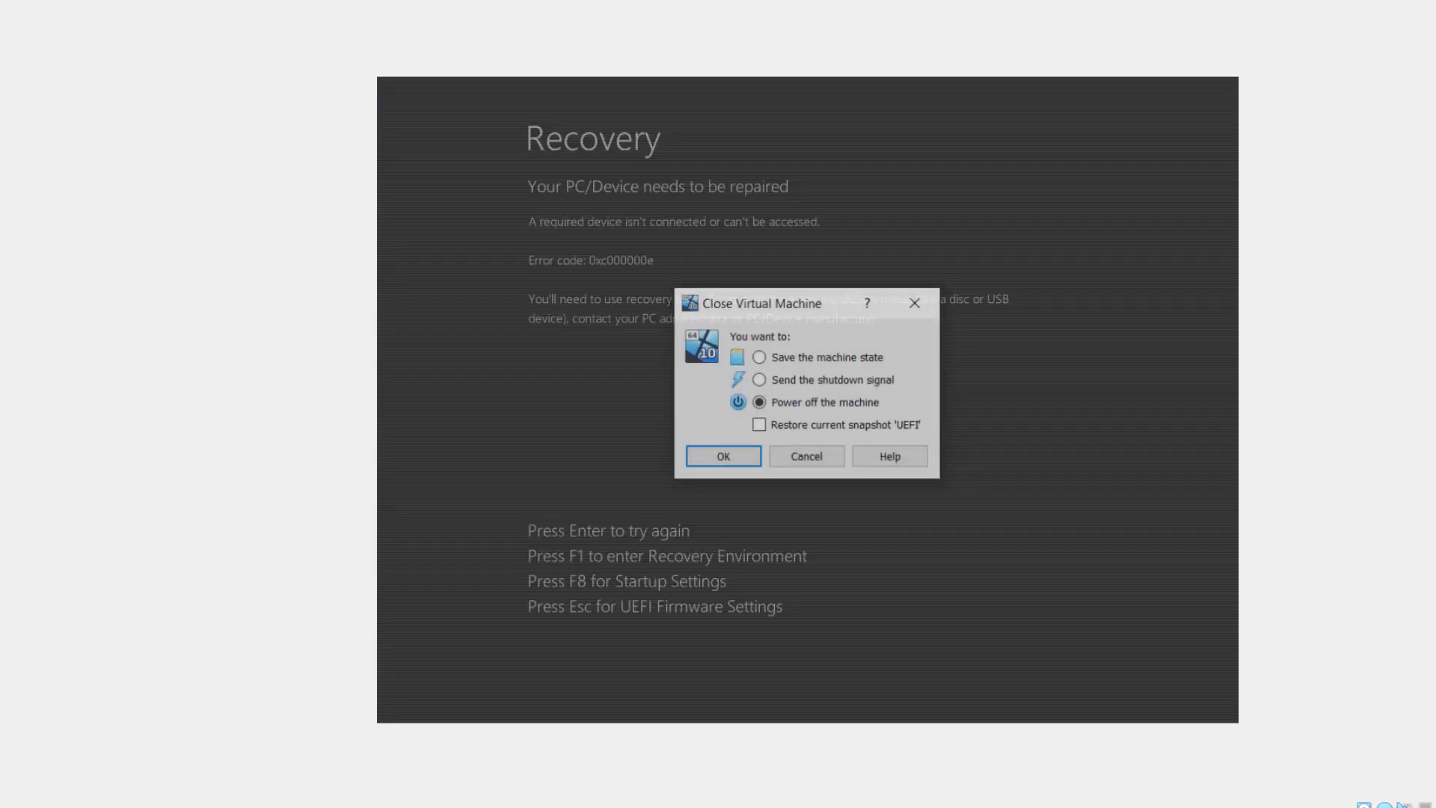
left_click(732, 458)
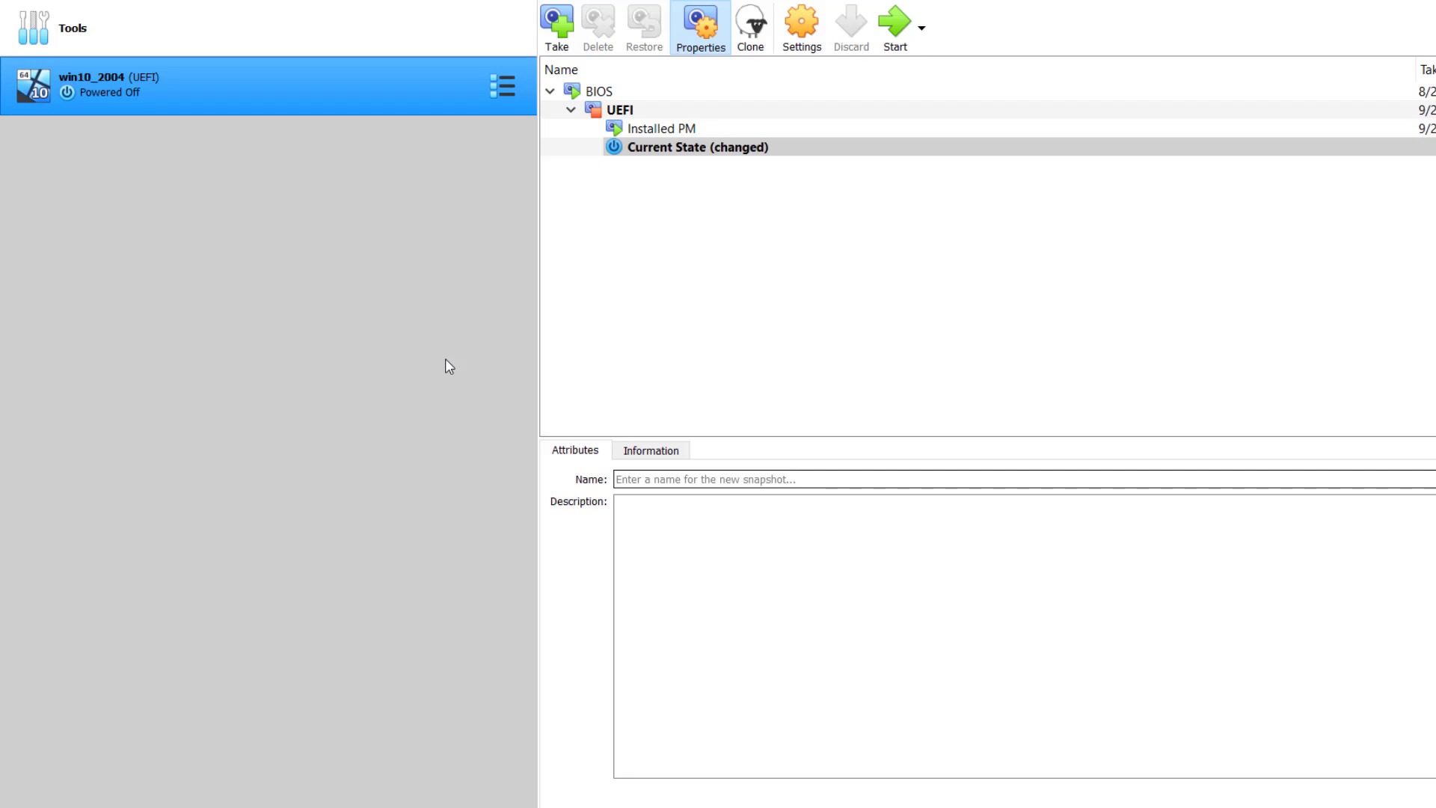
left_click(804, 47)
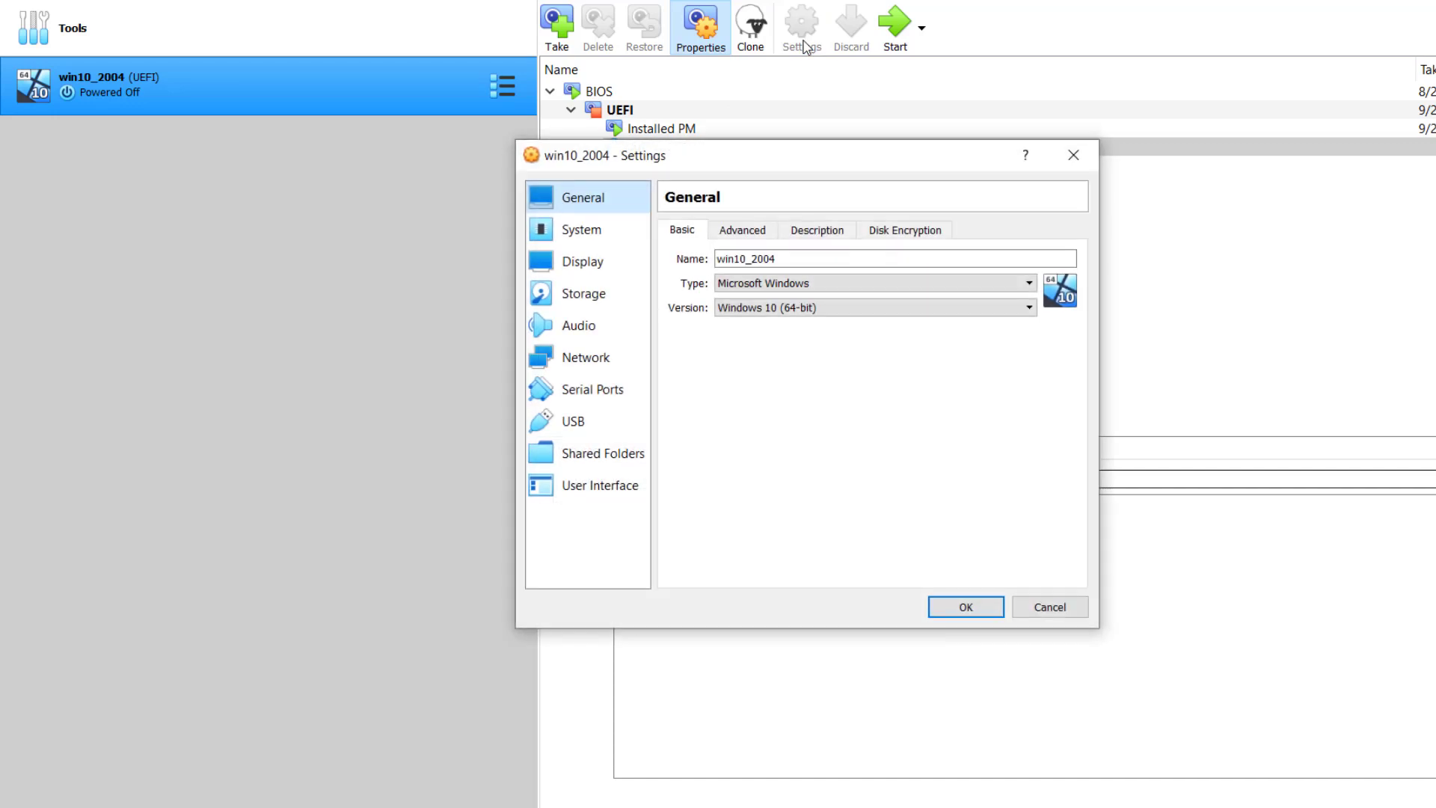
left_click(574, 235)
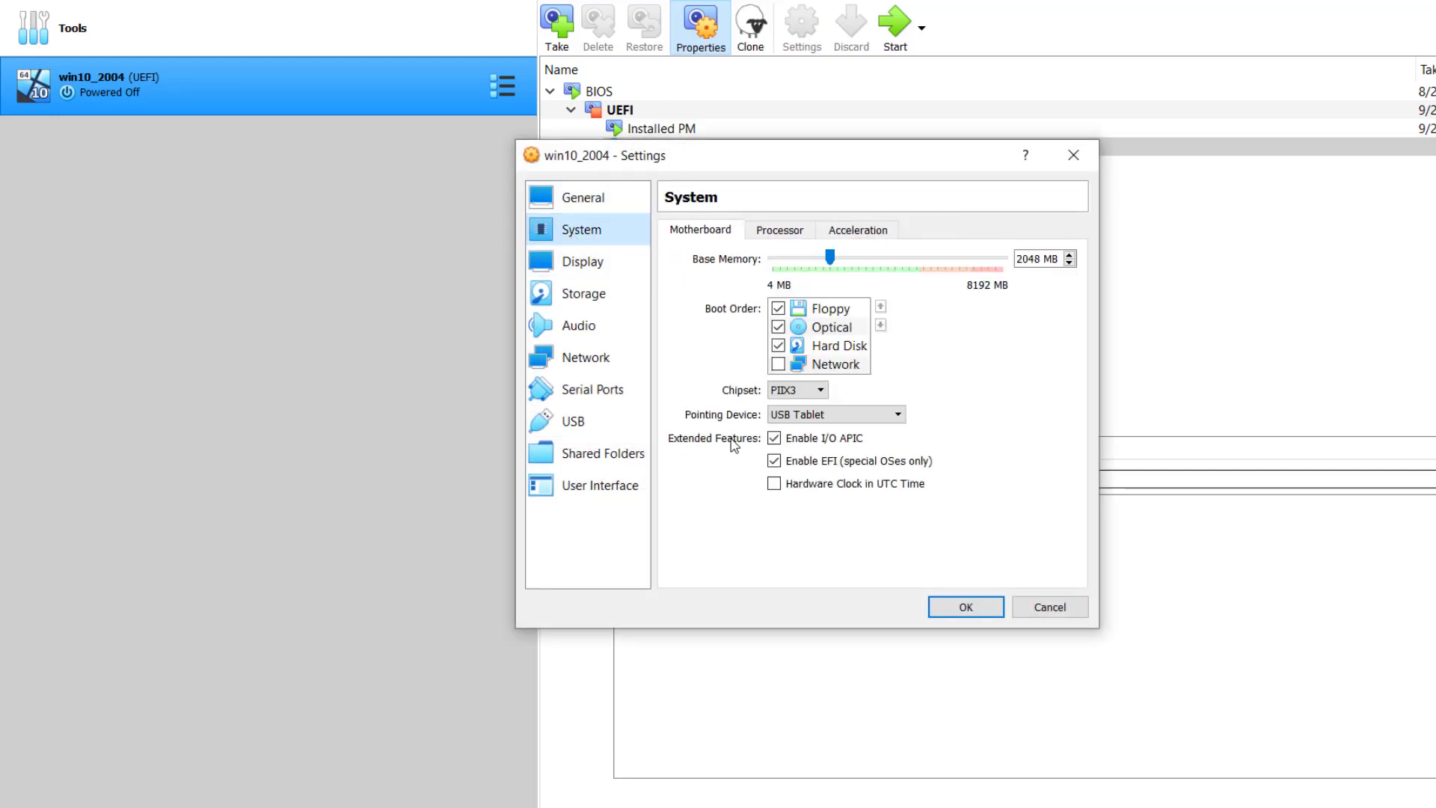
left_click(775, 459)
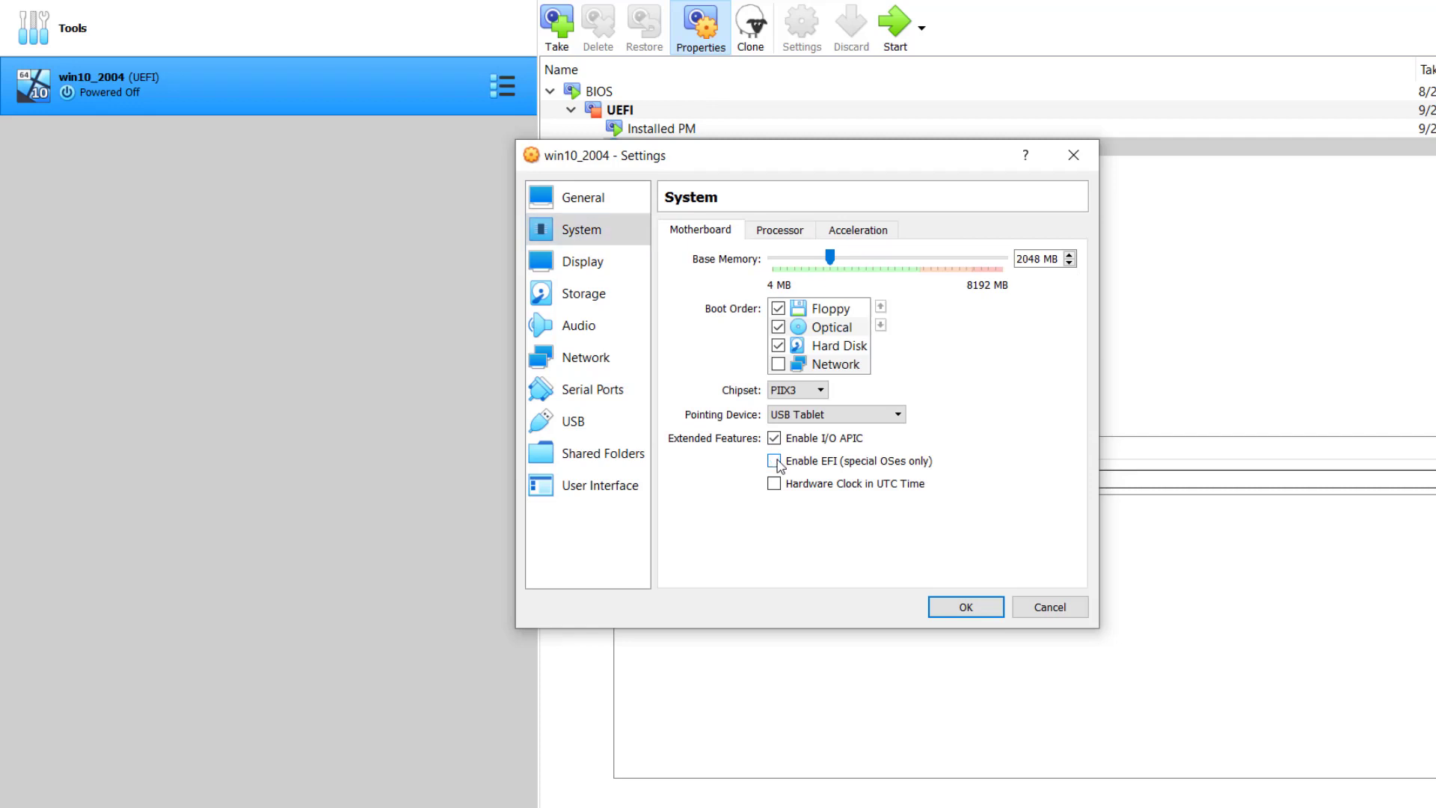
left_click(966, 607)
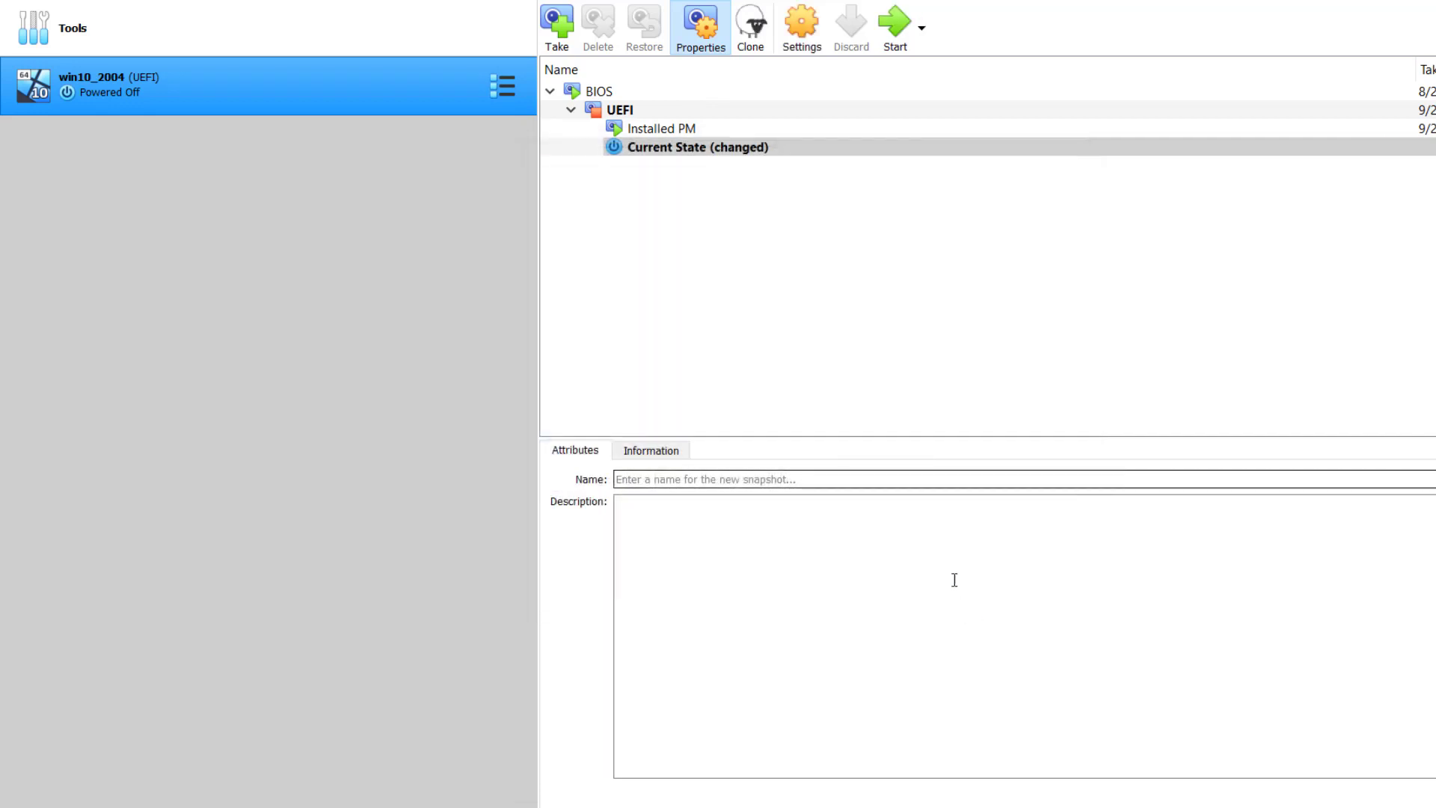
Step: Start the win10_2004 virtual machine and insert the Win10_1809Oct_English_x64.iso image into its optical drive
left_click(894, 45)
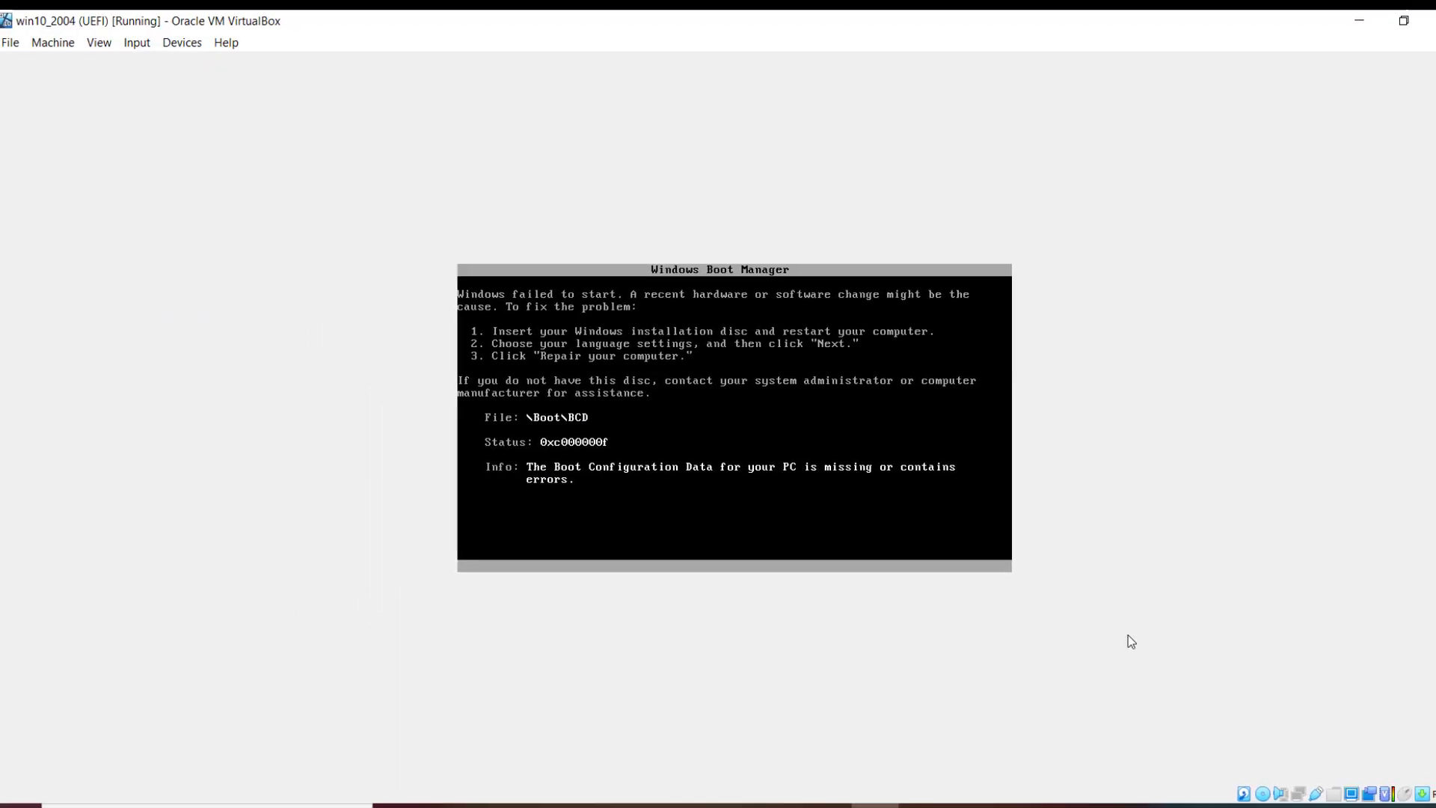
right_click(1262, 794)
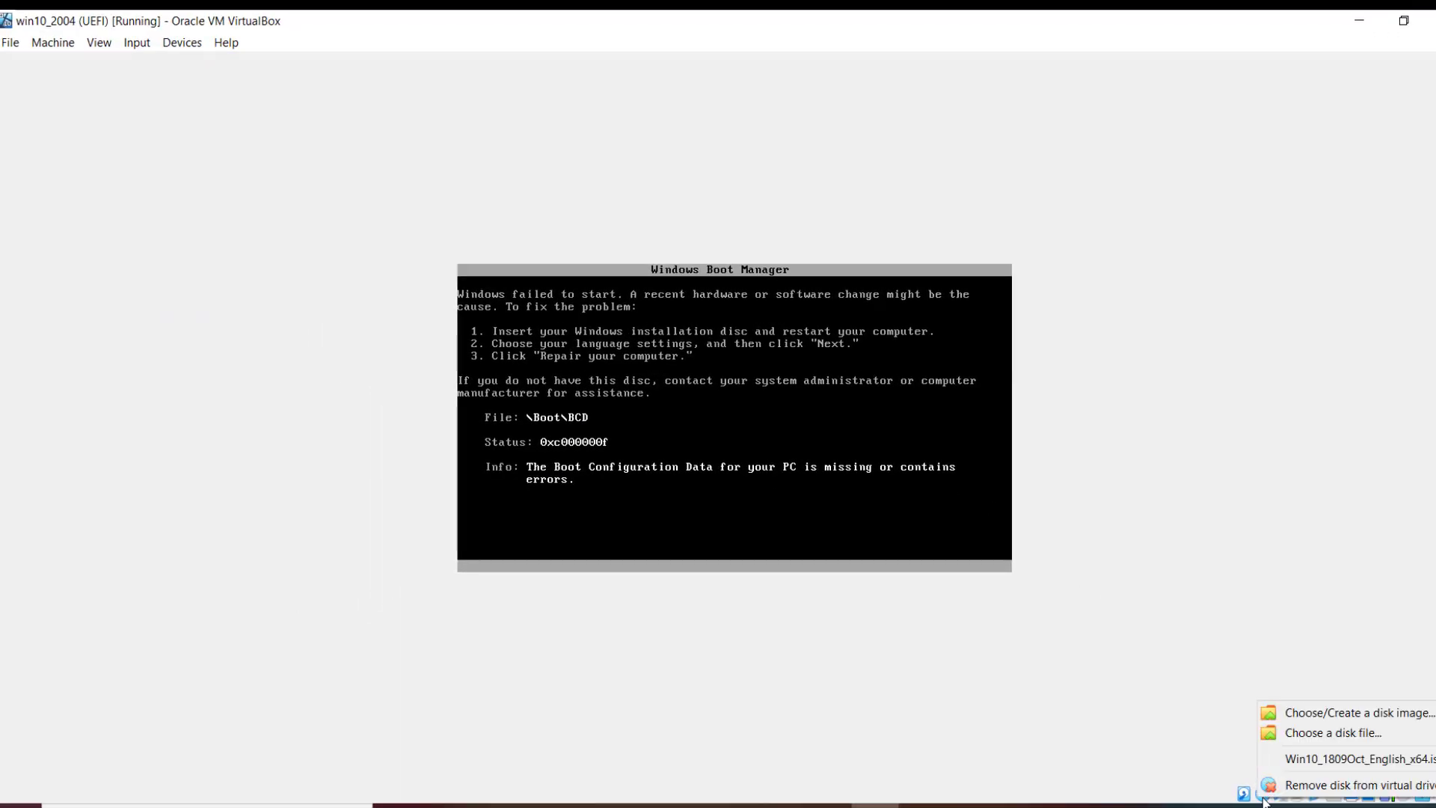
left_click(1285, 758)
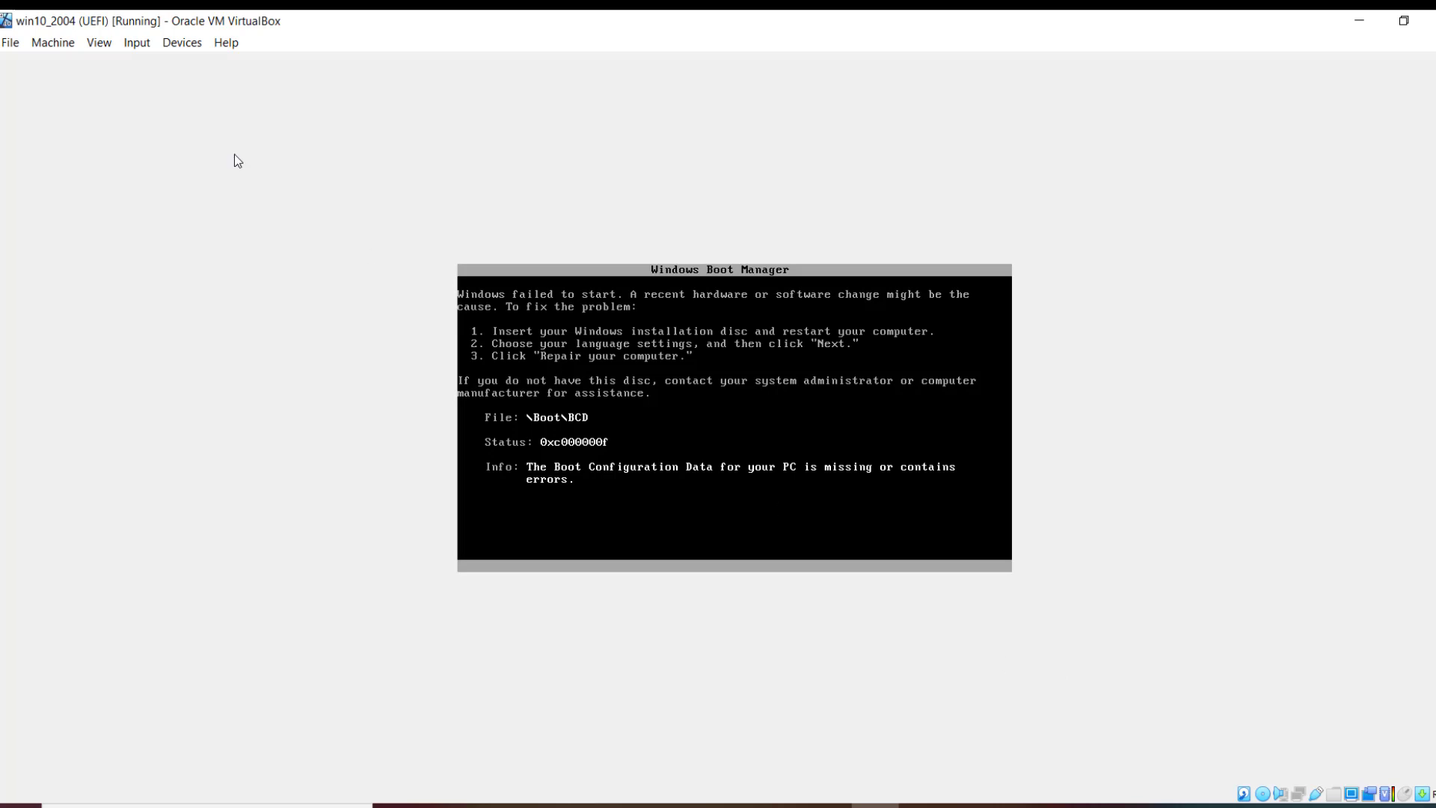
Step: Reset the win10_2004 virtual machine and boot it from the Windows installation disc
left_click(59, 44)
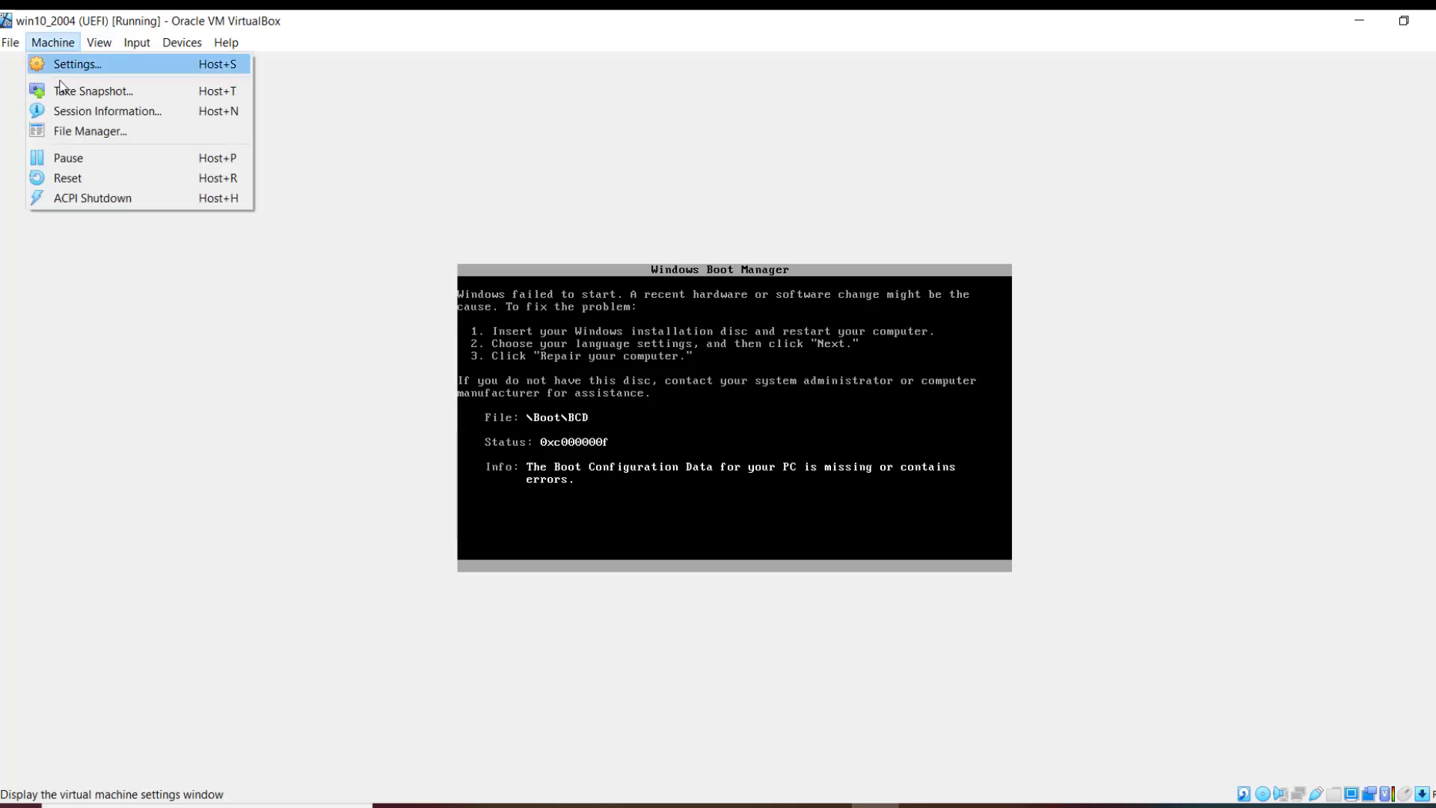
left_click(68, 178)
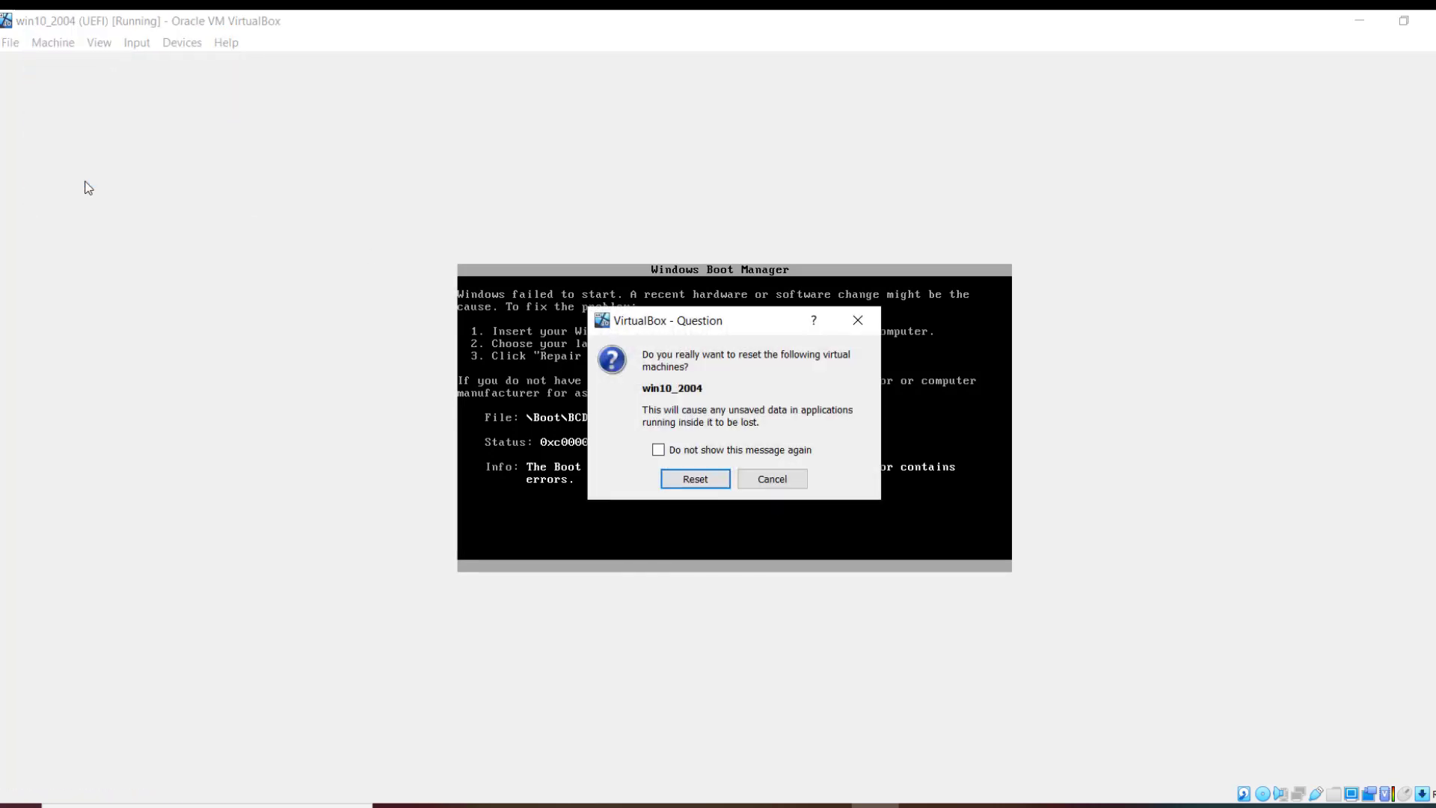
left_click(680, 481)
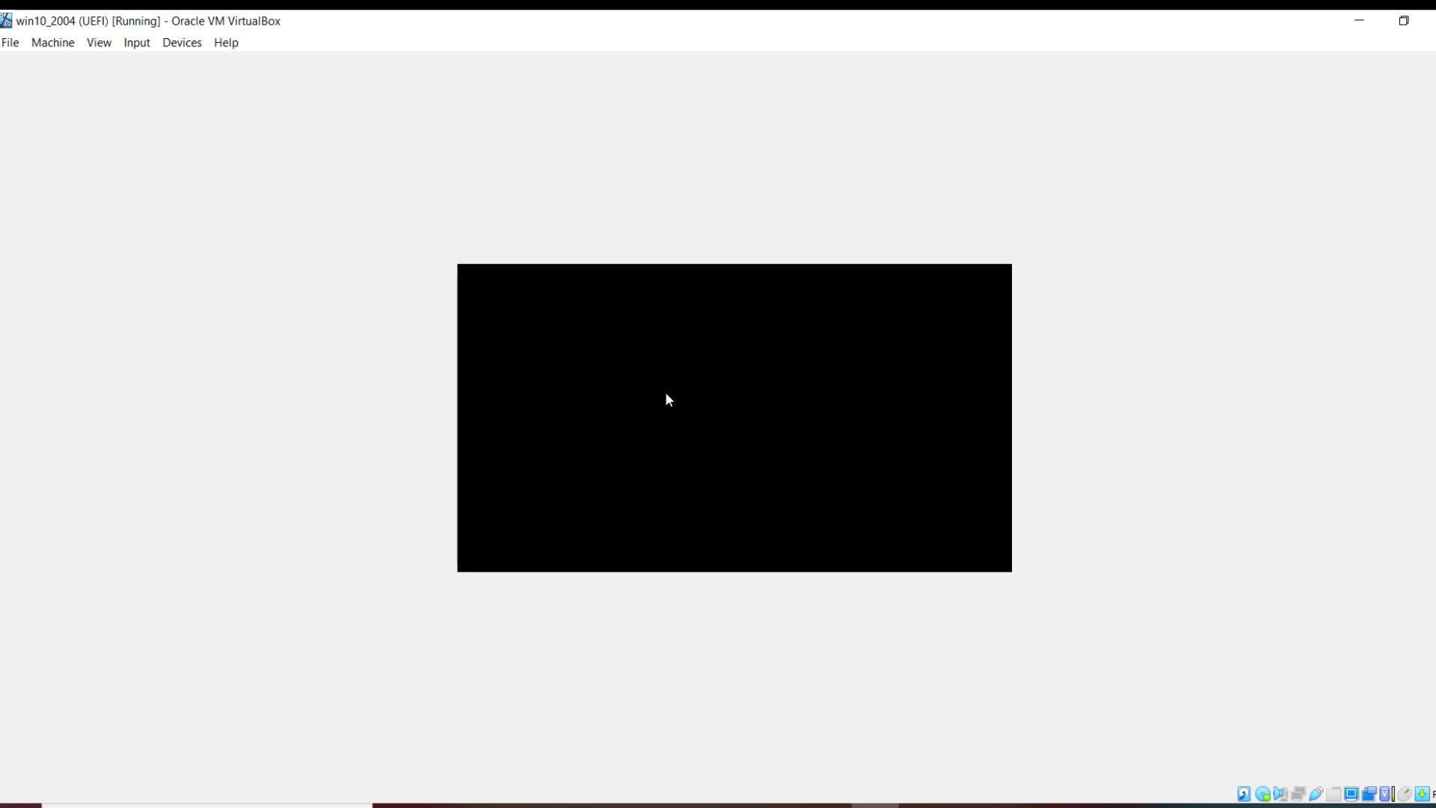
key("alt+space")
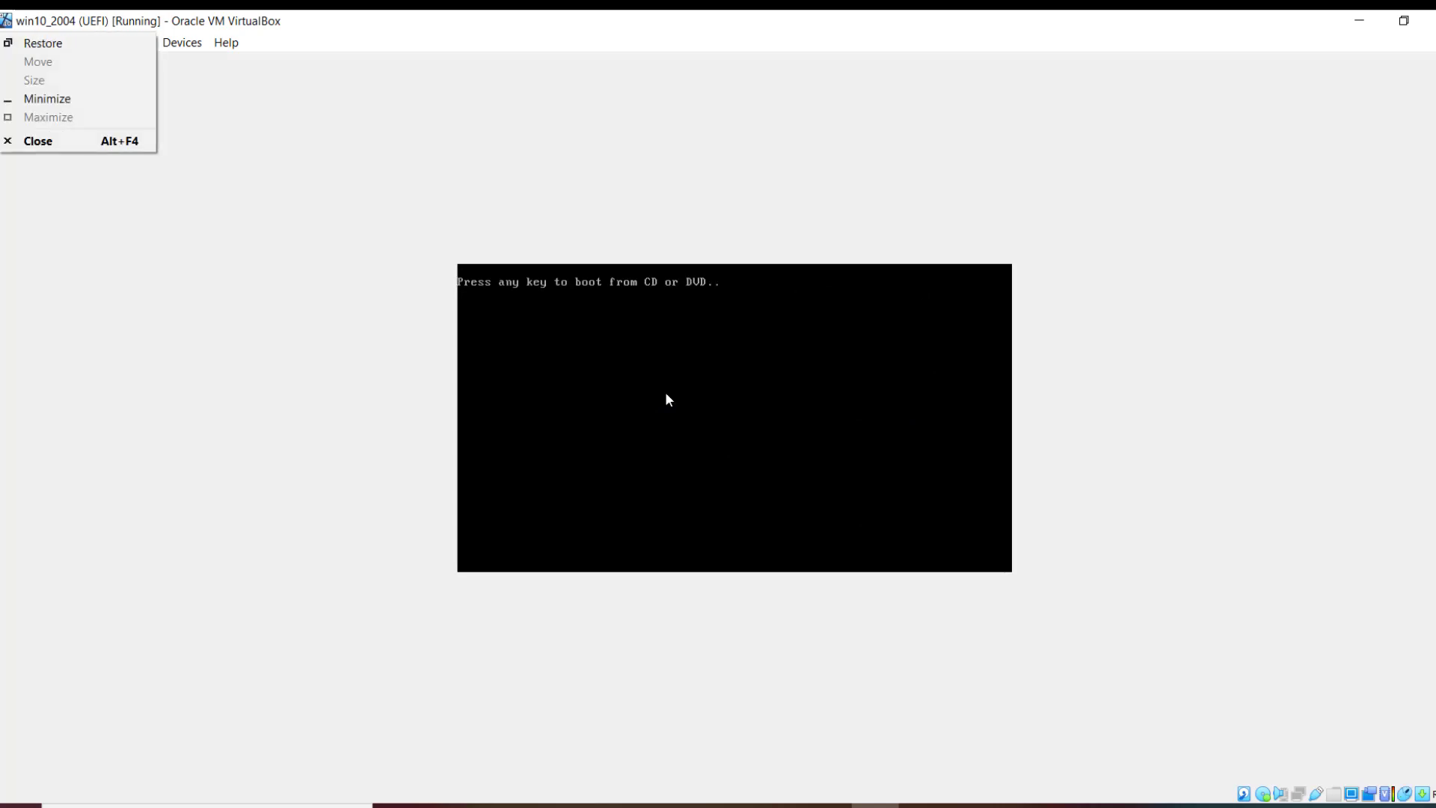
left_click(6, 20)
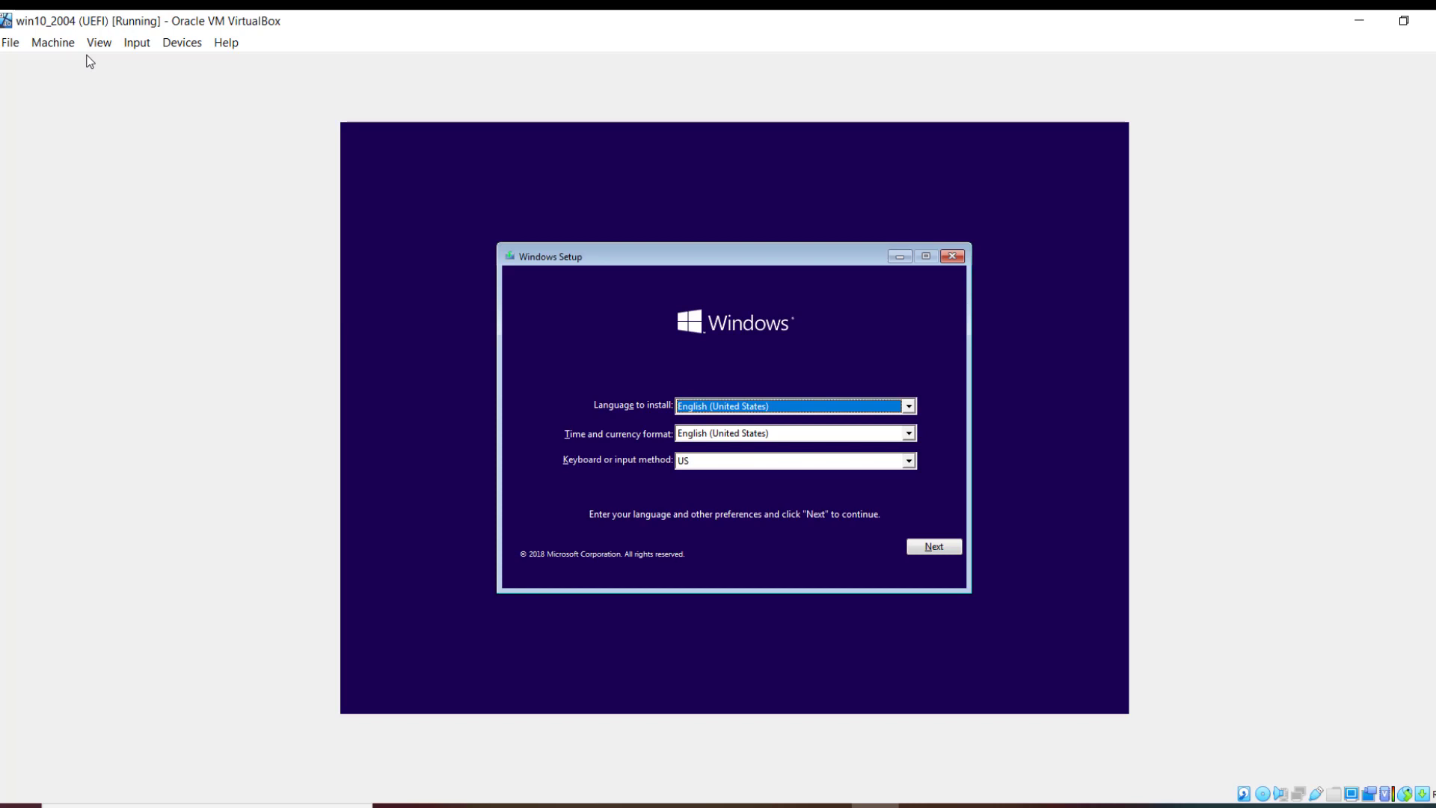
Step: Accept the Windows Setup language defaults, enter the repair environment's troubleshooting options and run Startup Repair
left_click(934, 547)
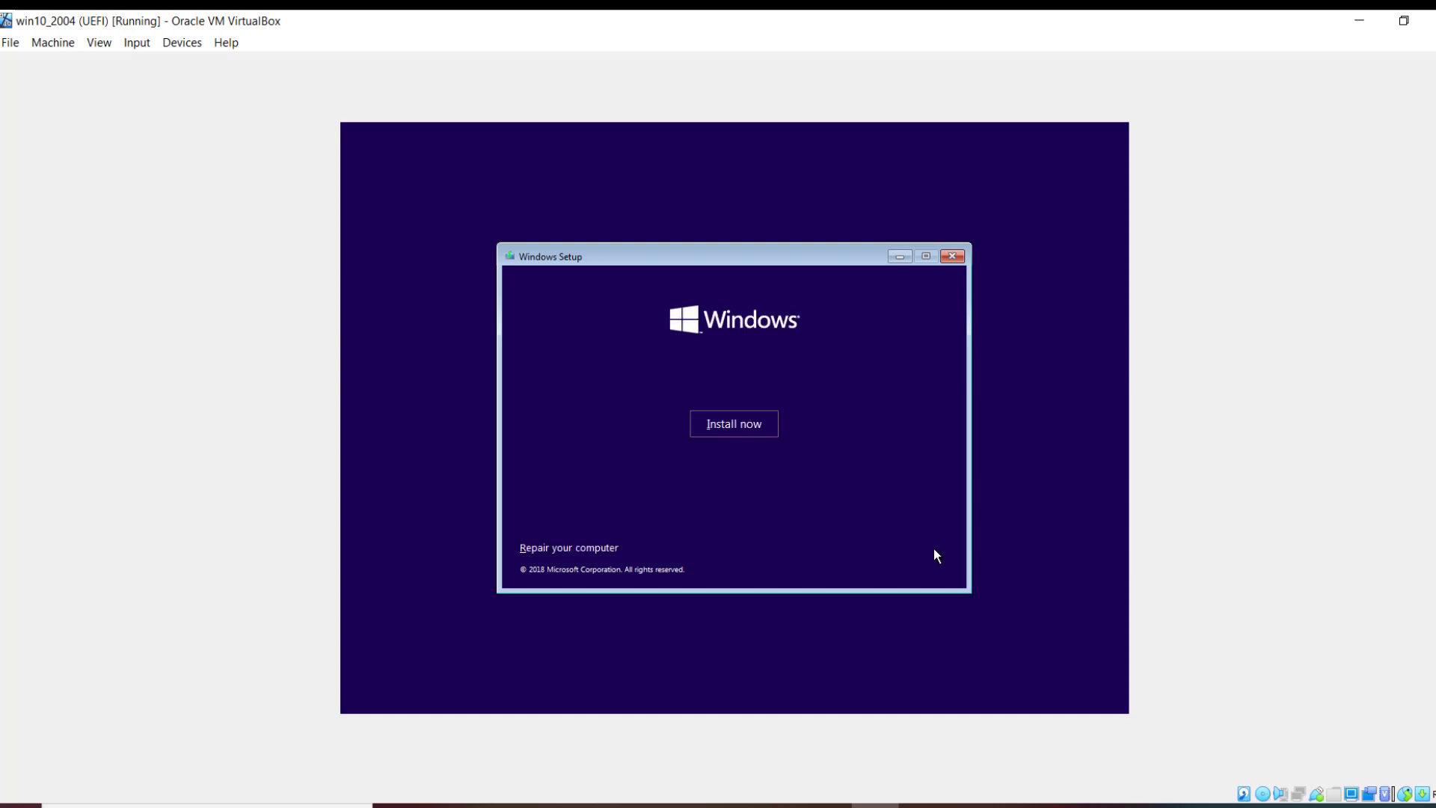
left_click(554, 549)
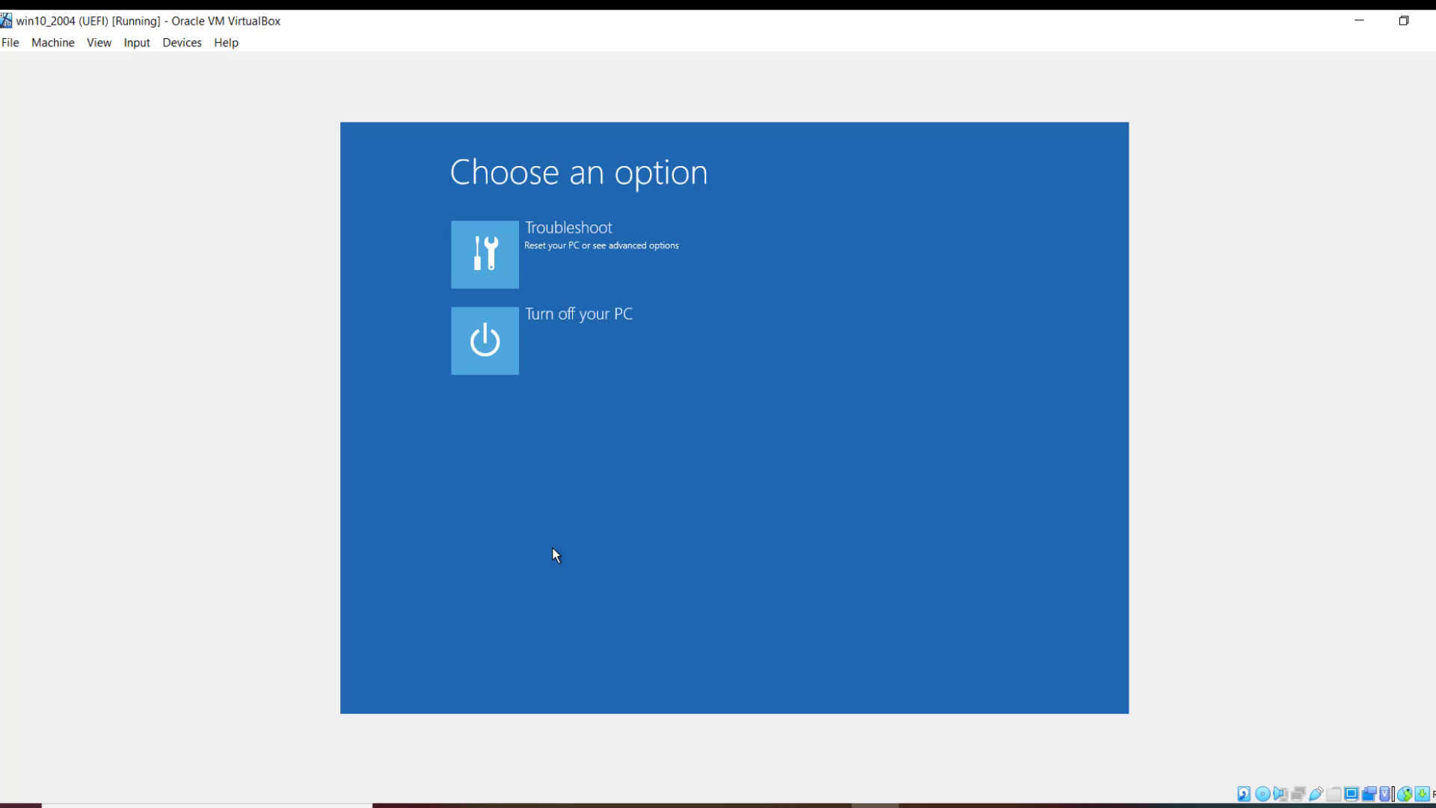
left_click(483, 245)
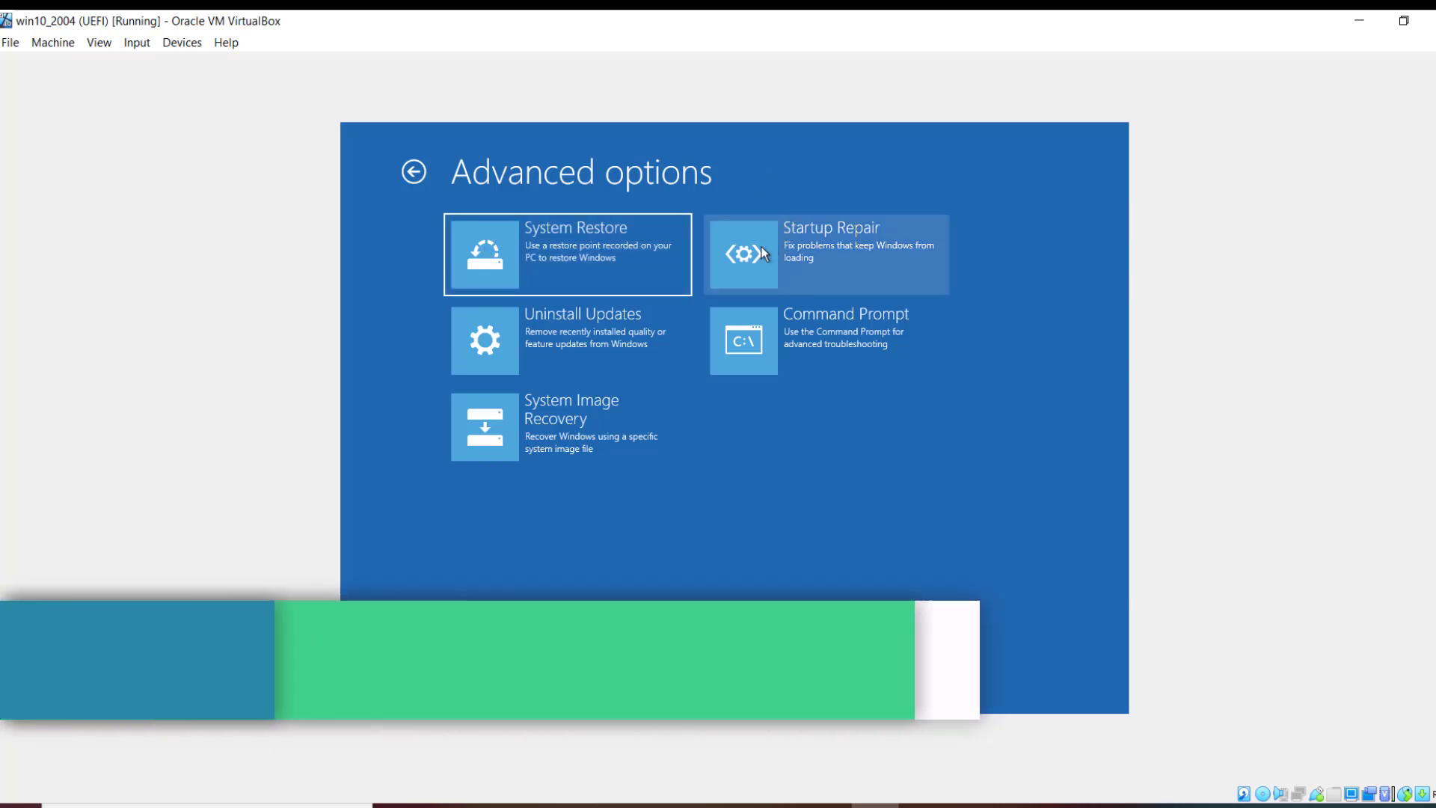
left_click(755, 250)
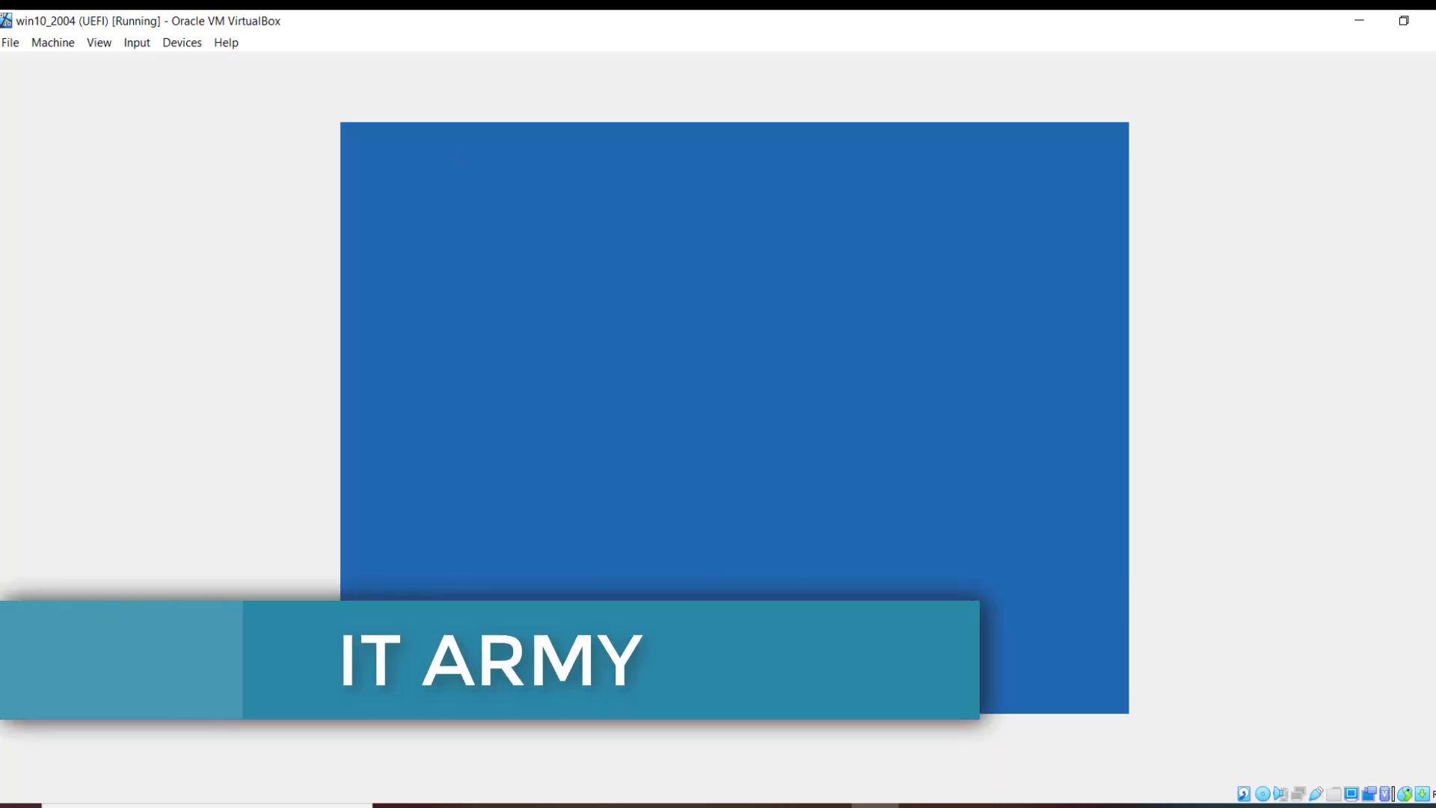
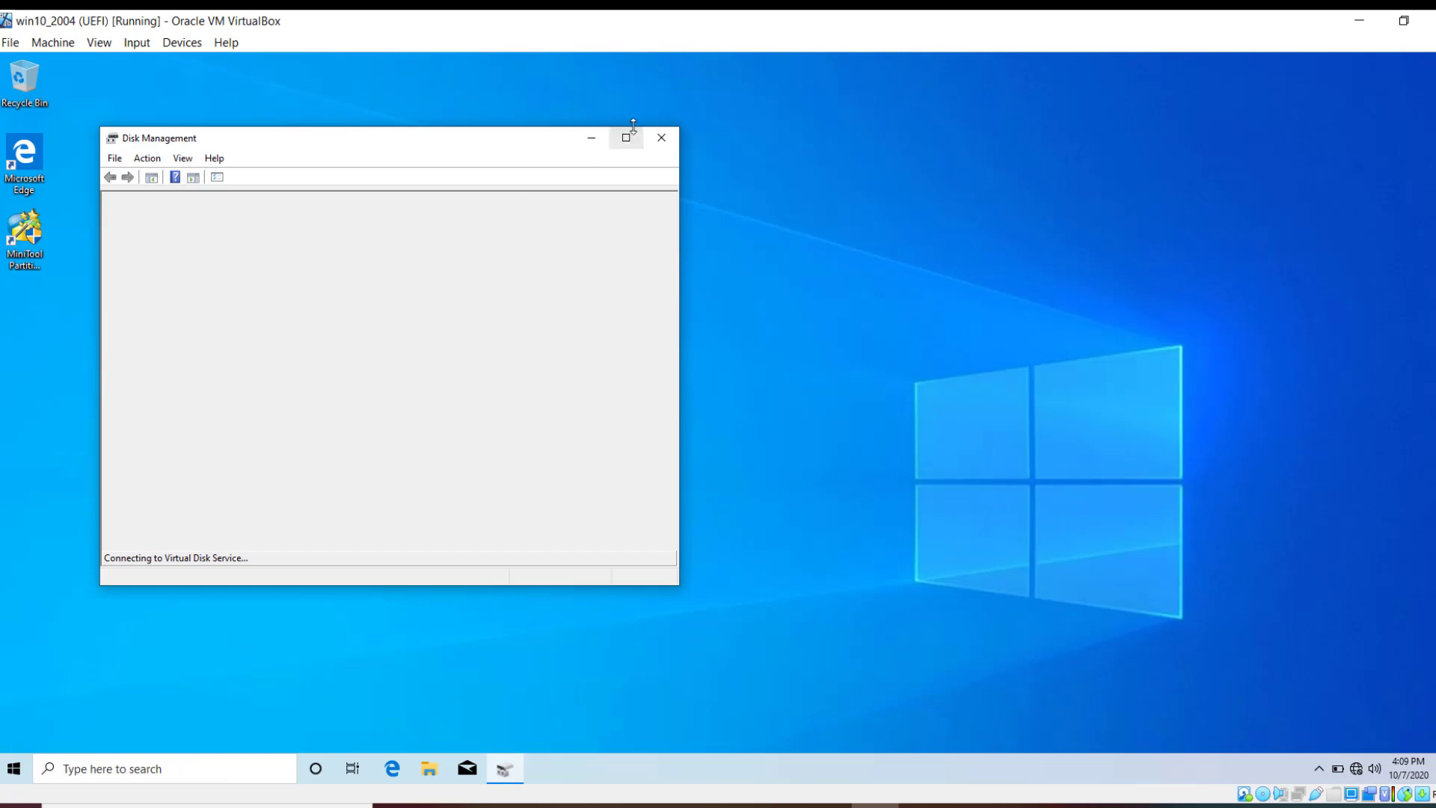
Step: Maximize Disk Management, inspect the volume properties of Disk 0 and close the properties dialog
left_click(627, 137)
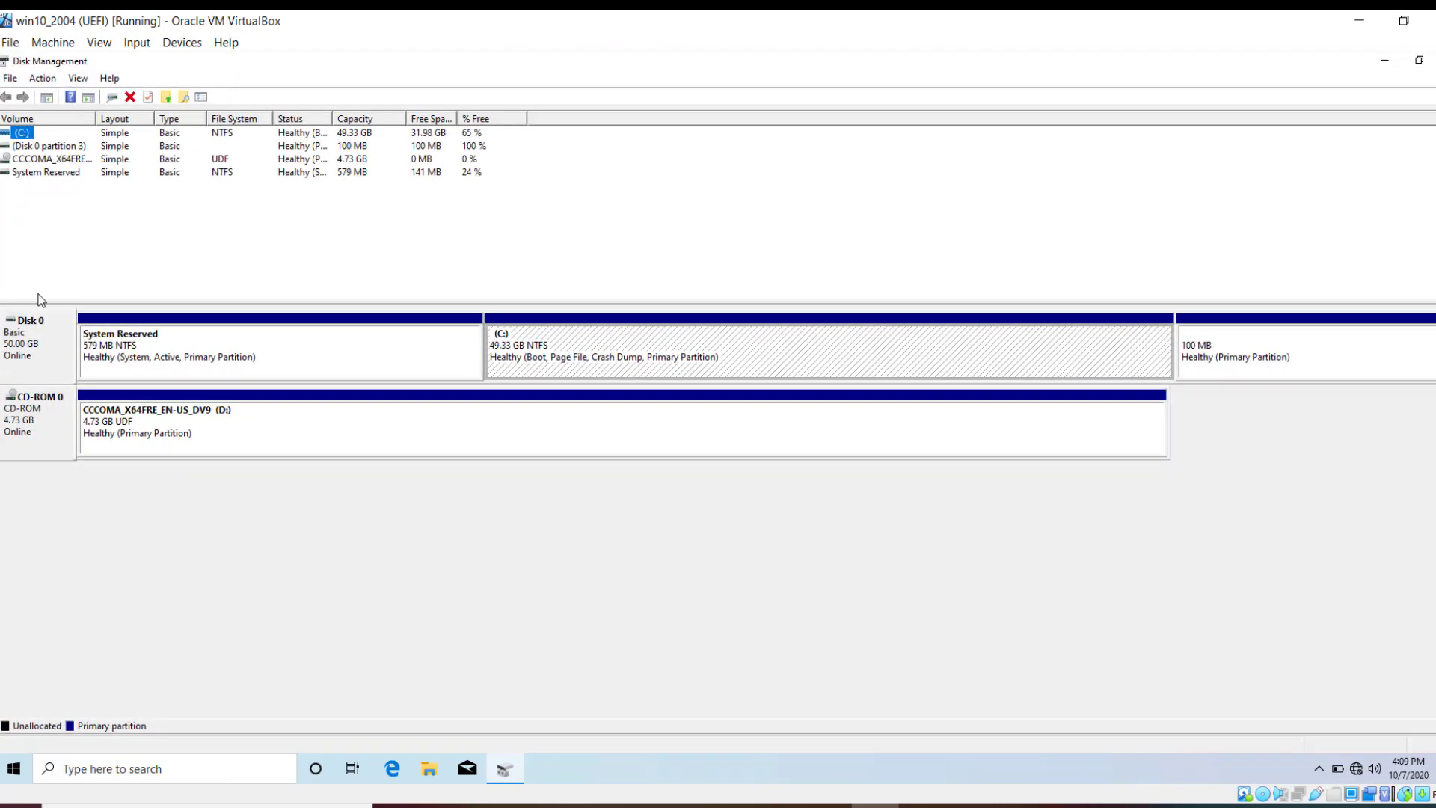
right_click(48, 361)
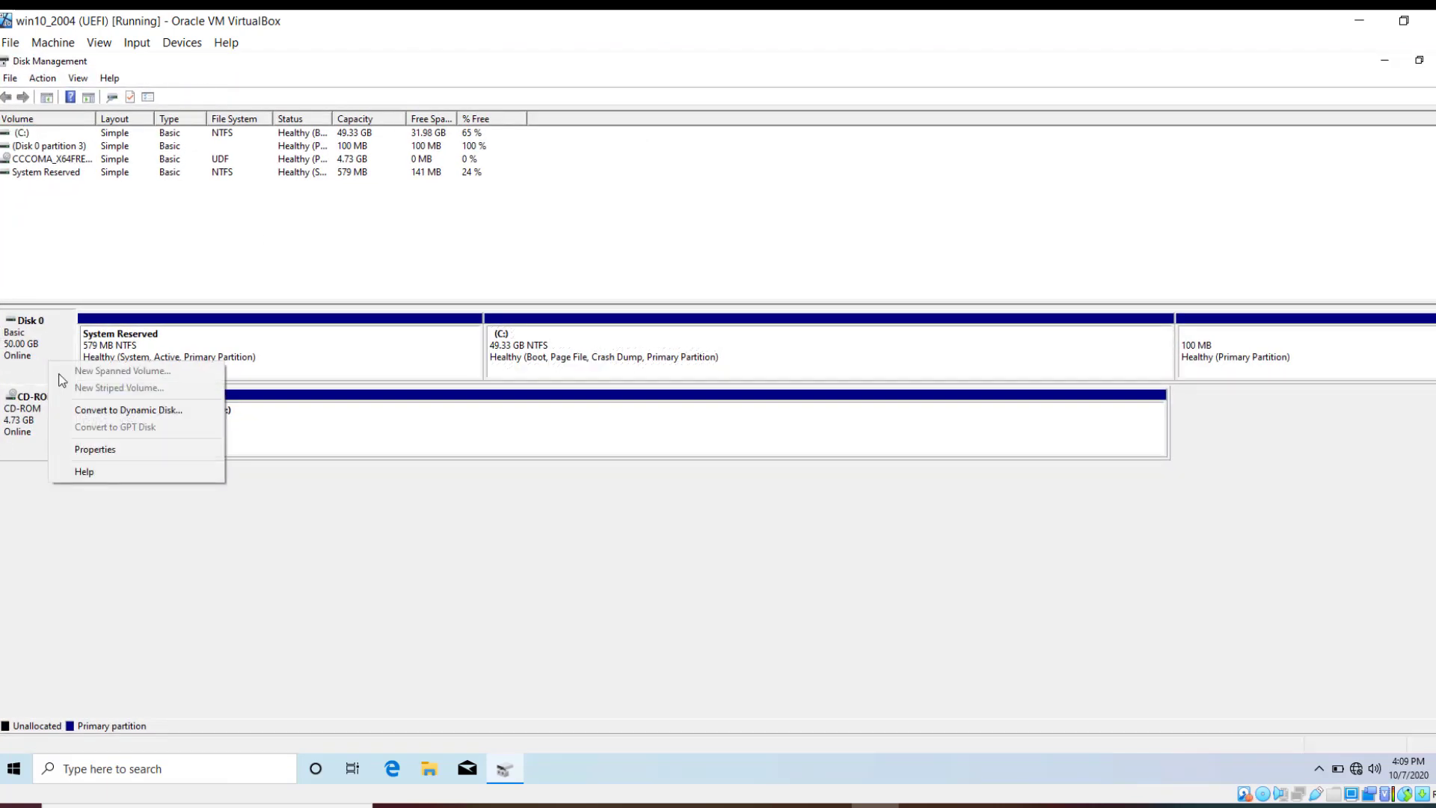
left_click(97, 449)
left_click(241, 229)
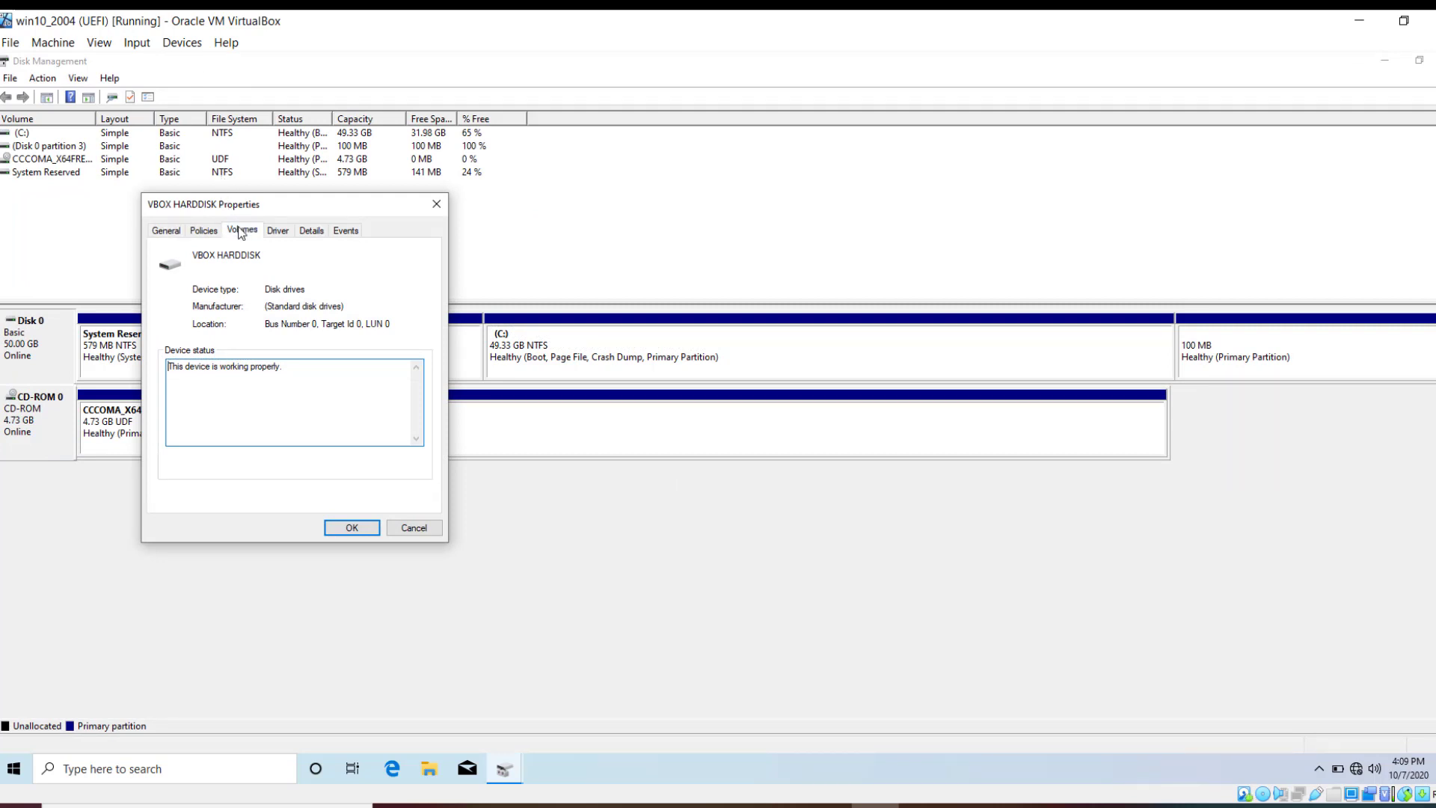
left_click(436, 206)
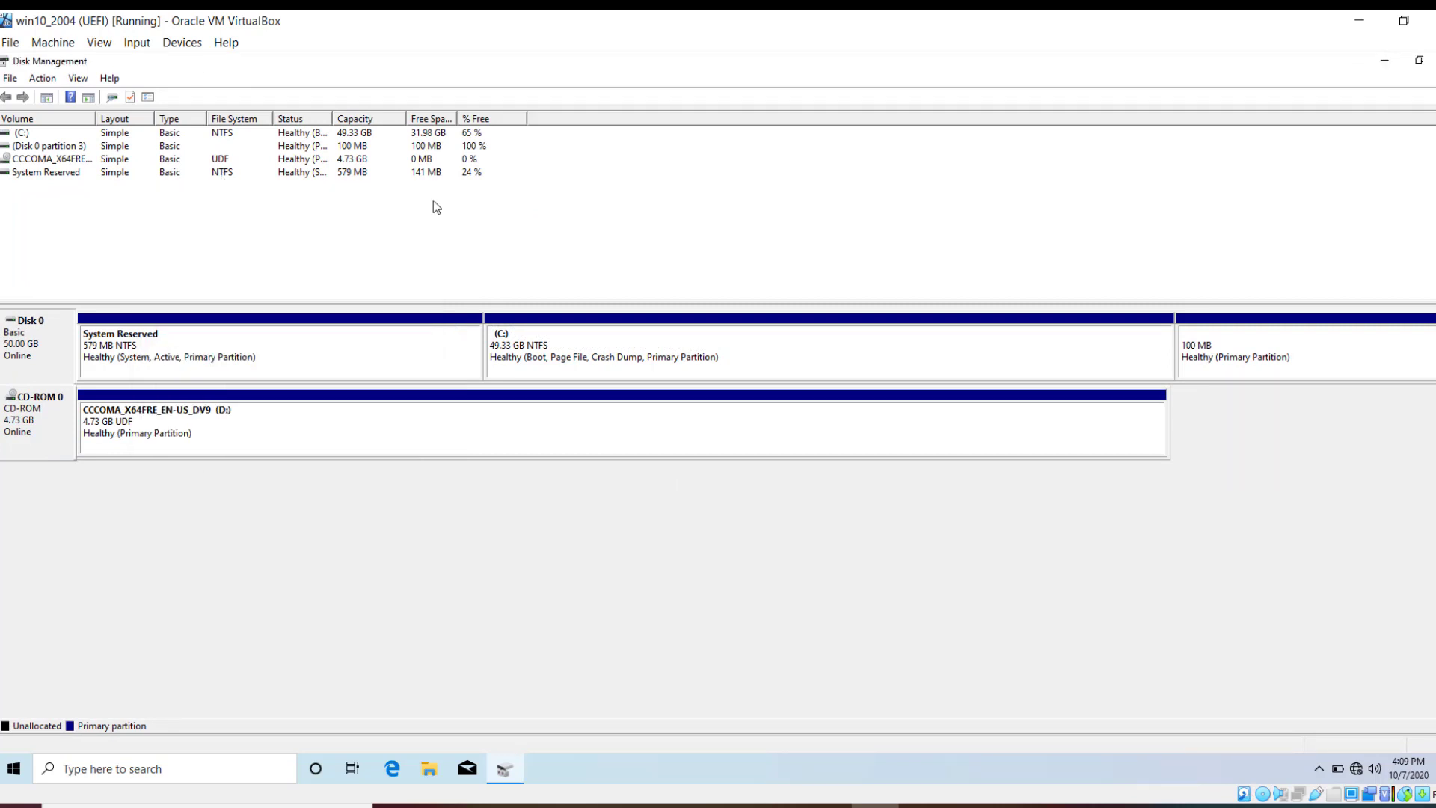
Step: Review the partitions on Disk 0 and delete the 100 MB primary partition at its end
left_click(202, 361)
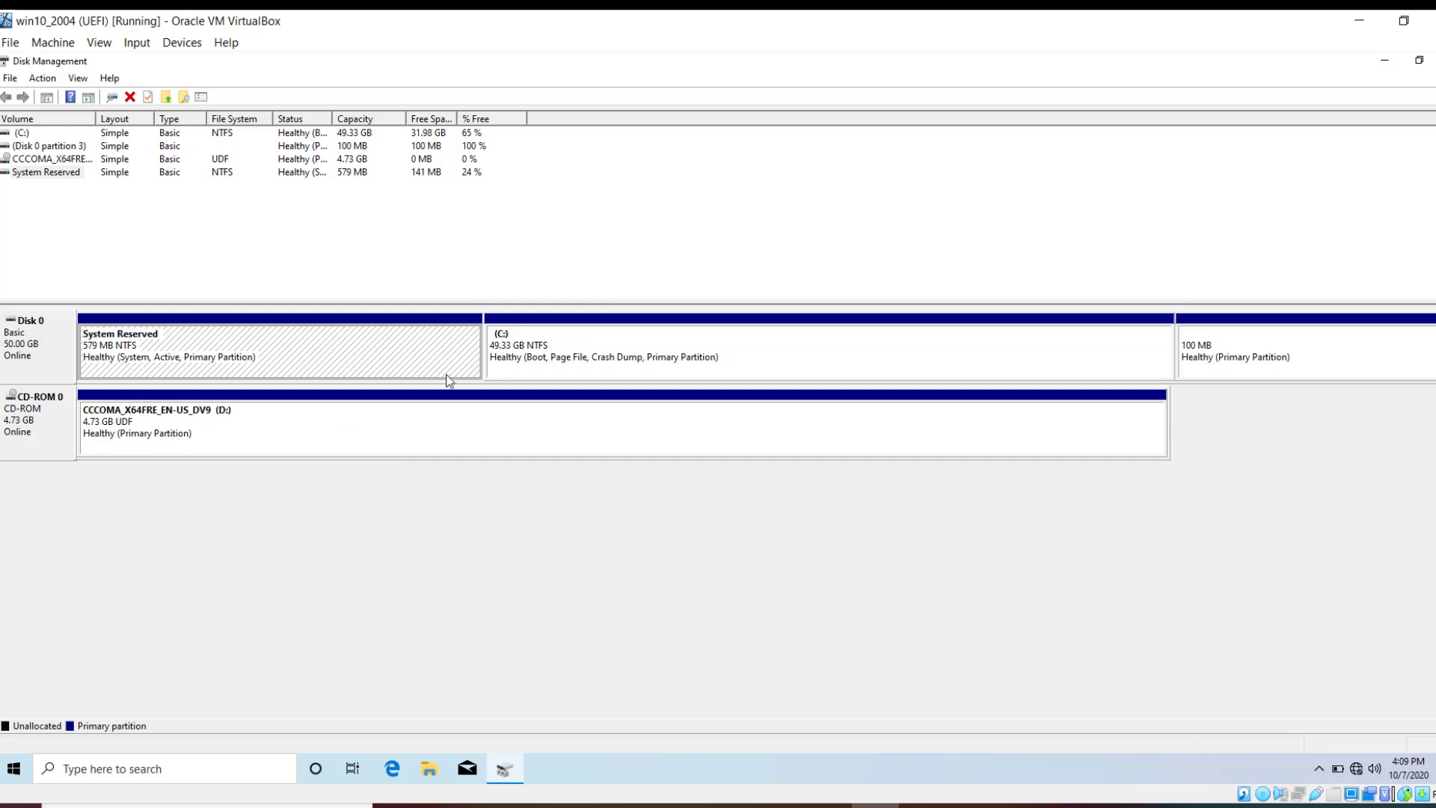
left_click(548, 367)
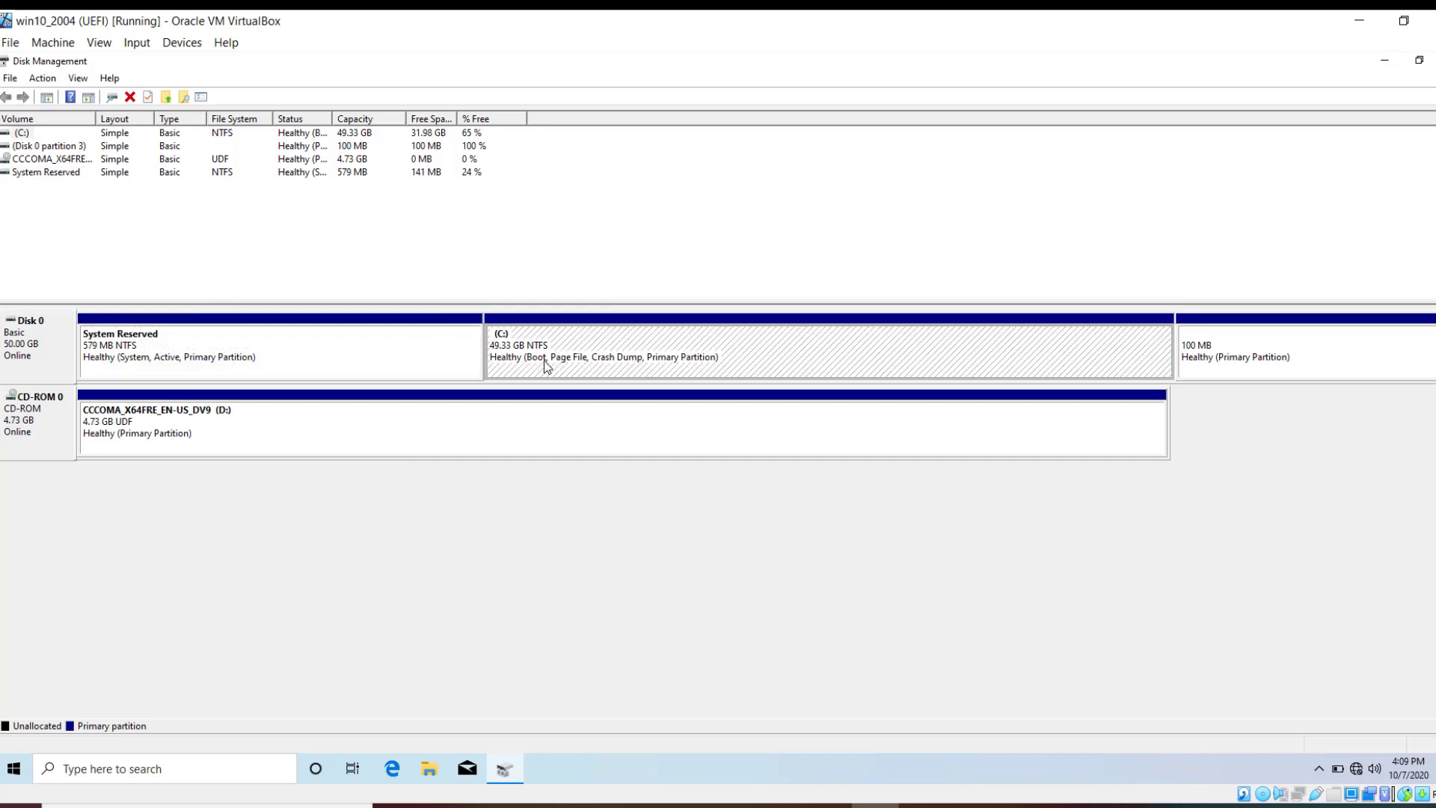
left_click(1235, 361)
right_click(1238, 361)
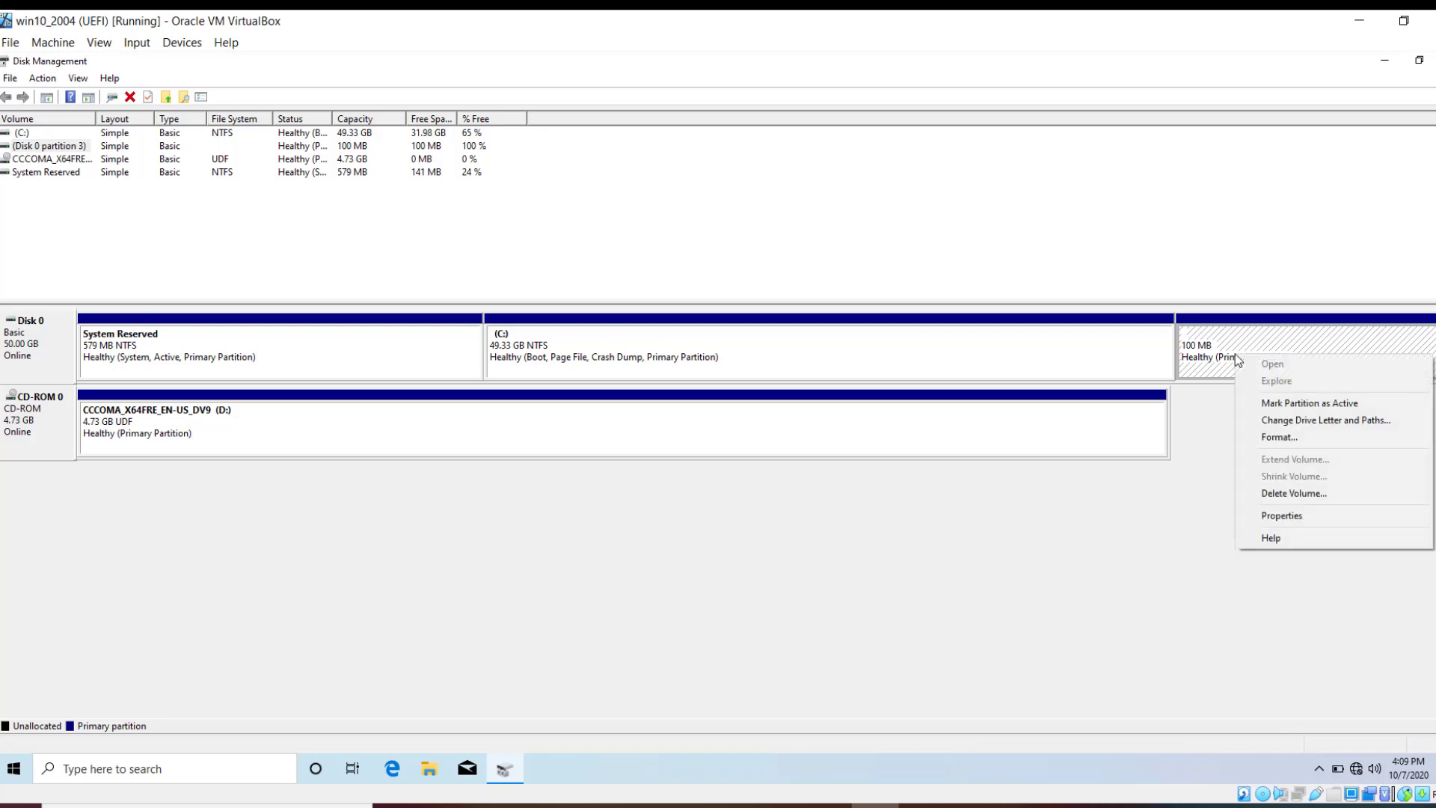
left_click(1287, 493)
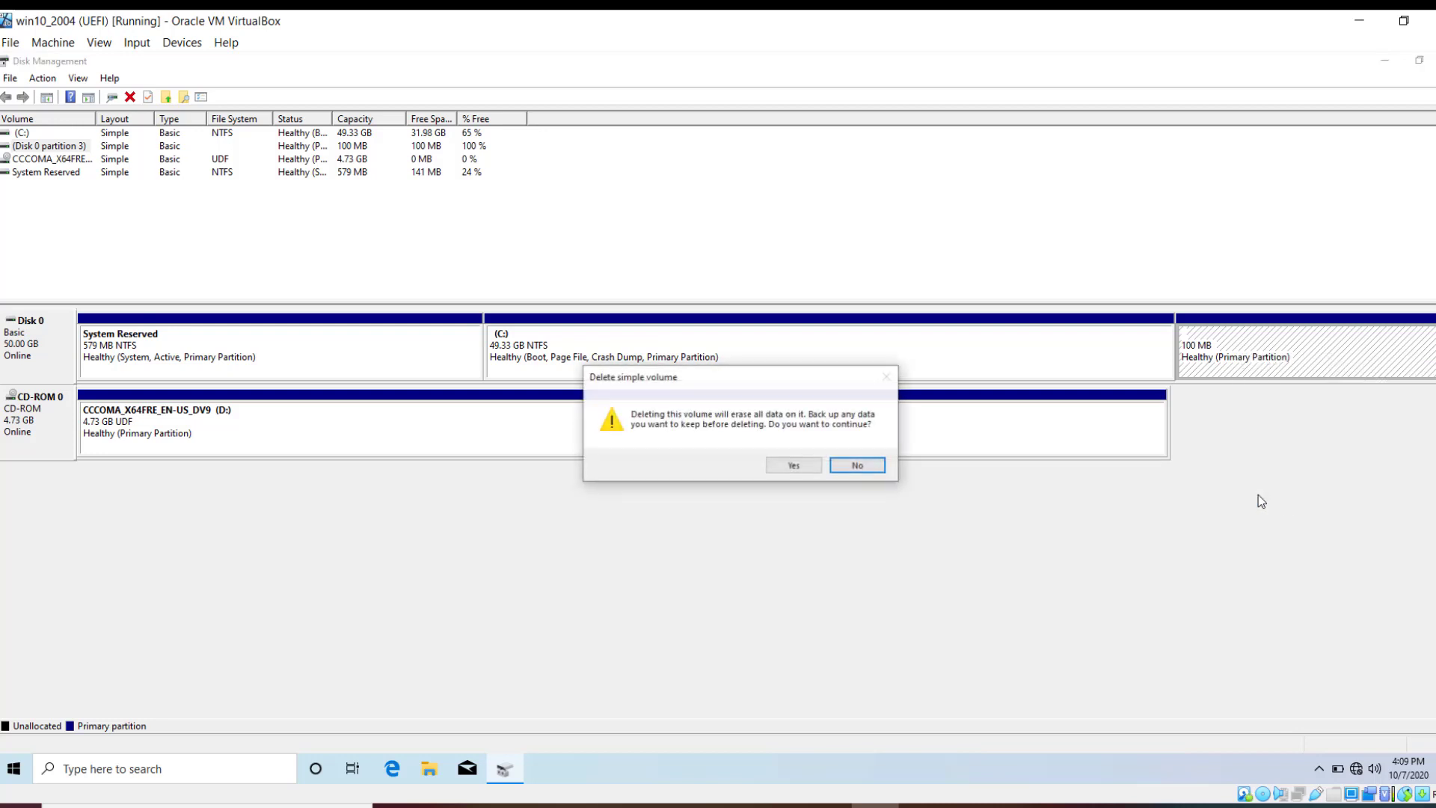
left_click(792, 465)
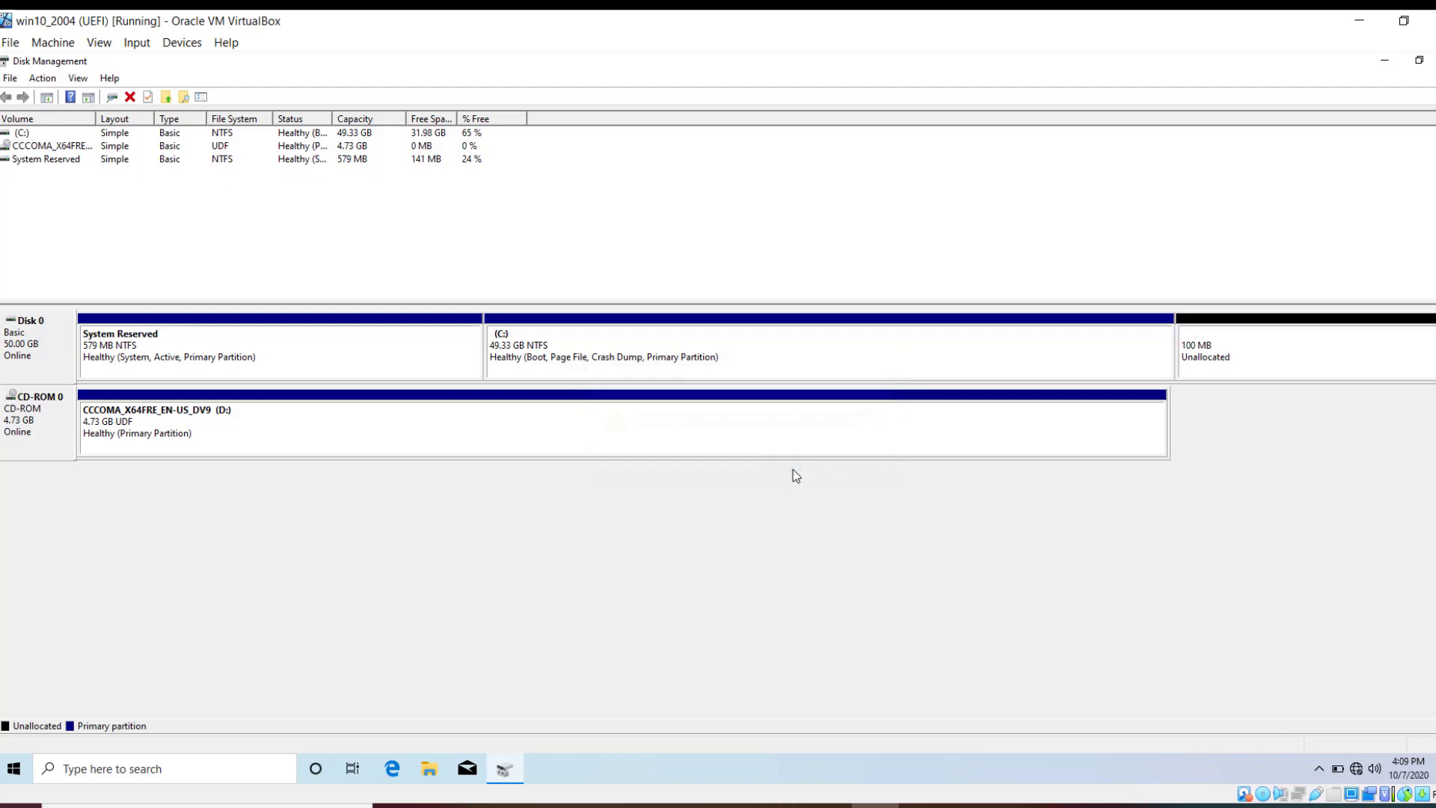
Step: Extend the C: volume with all of the adjacent unallocated space on Disk 0, and close Disk Management
right_click(933, 350)
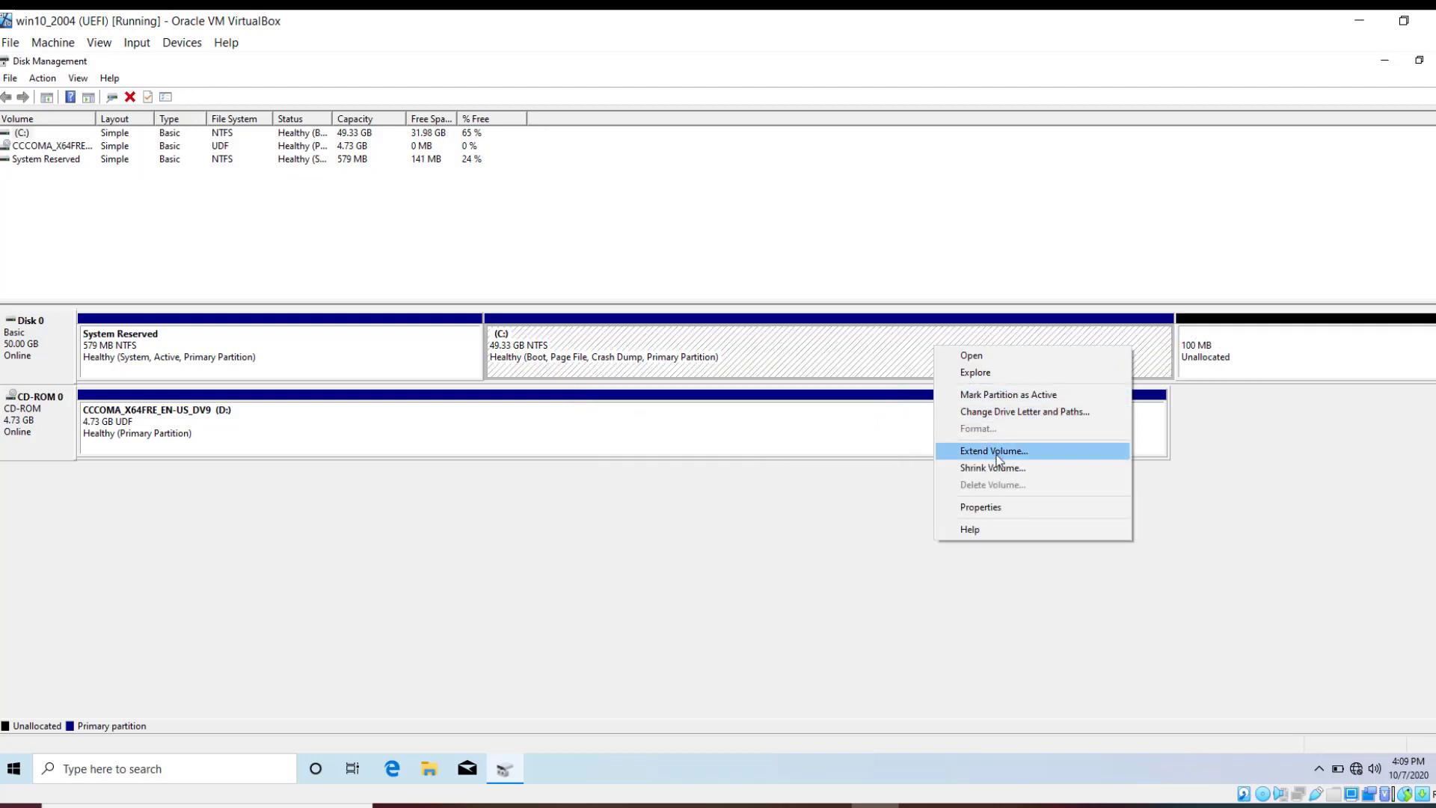
left_click(997, 452)
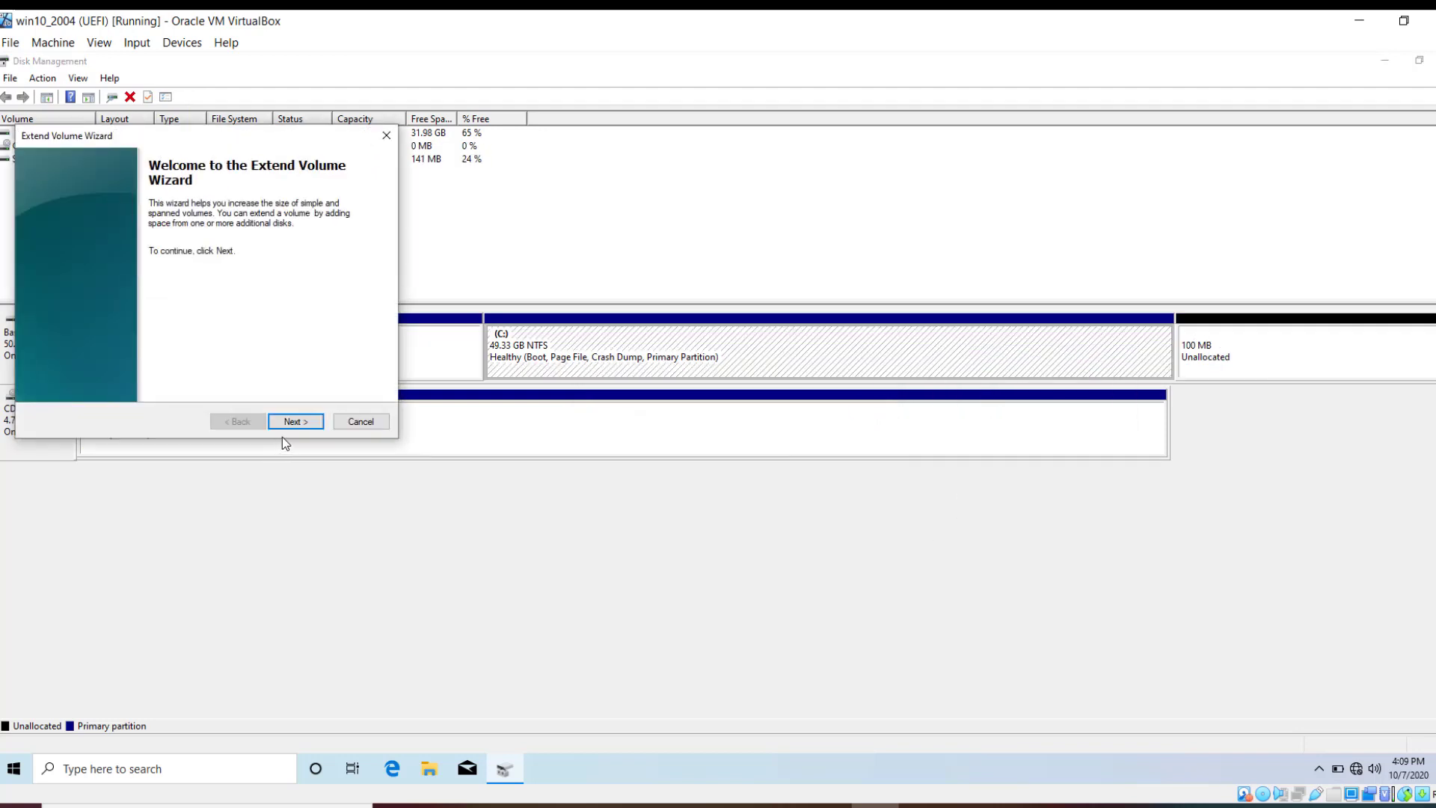
left_click(294, 423)
left_click(294, 424)
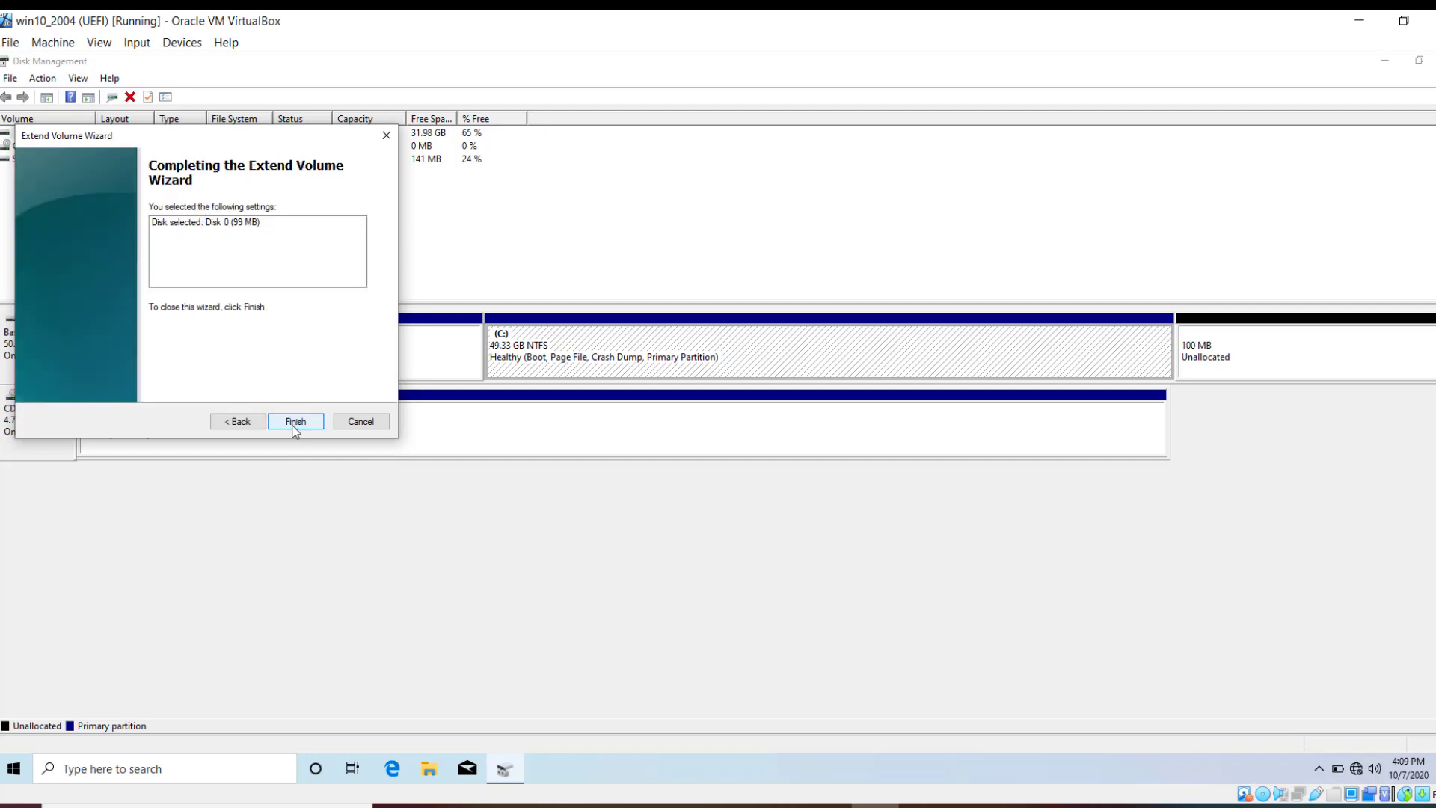
left_click(295, 424)
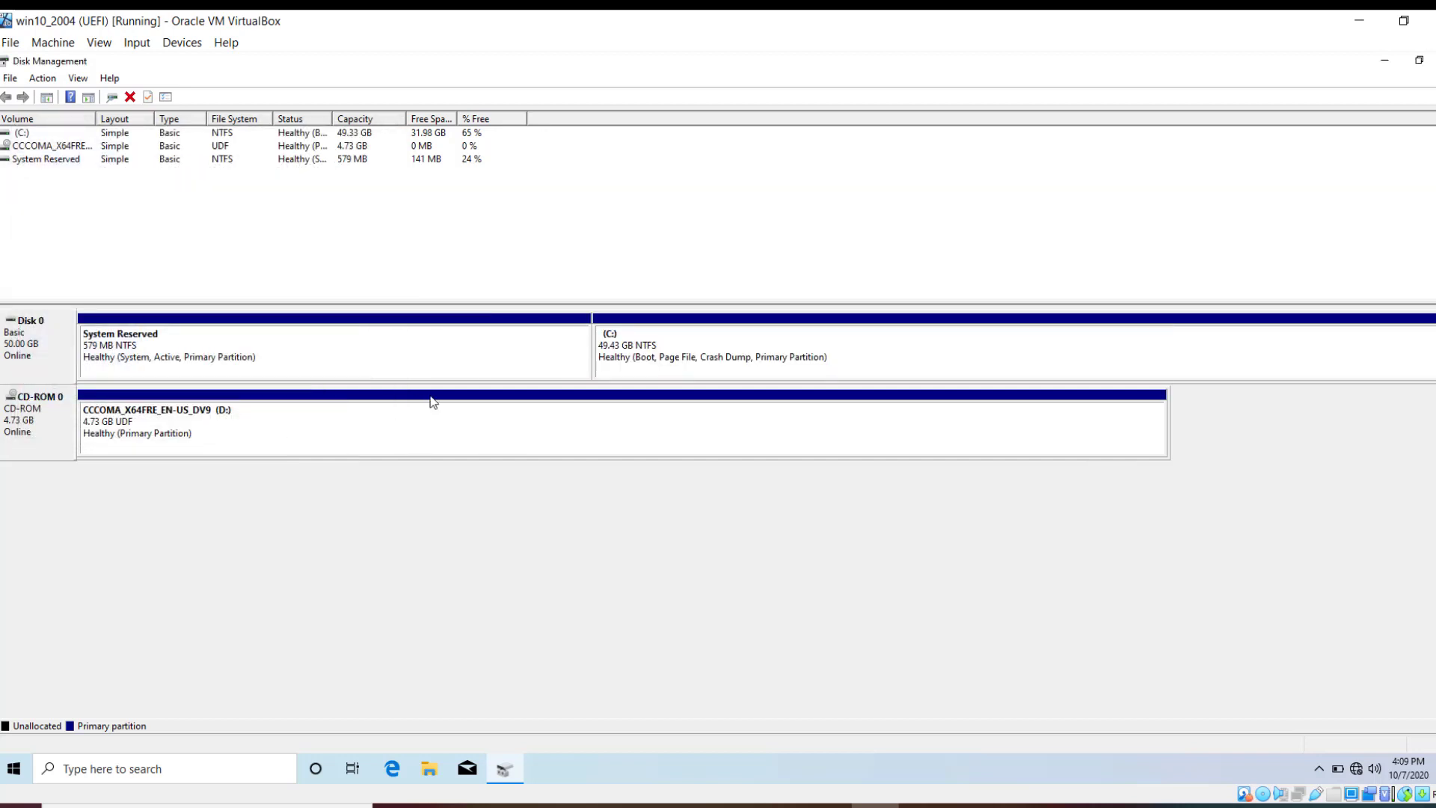
left_click(439, 351)
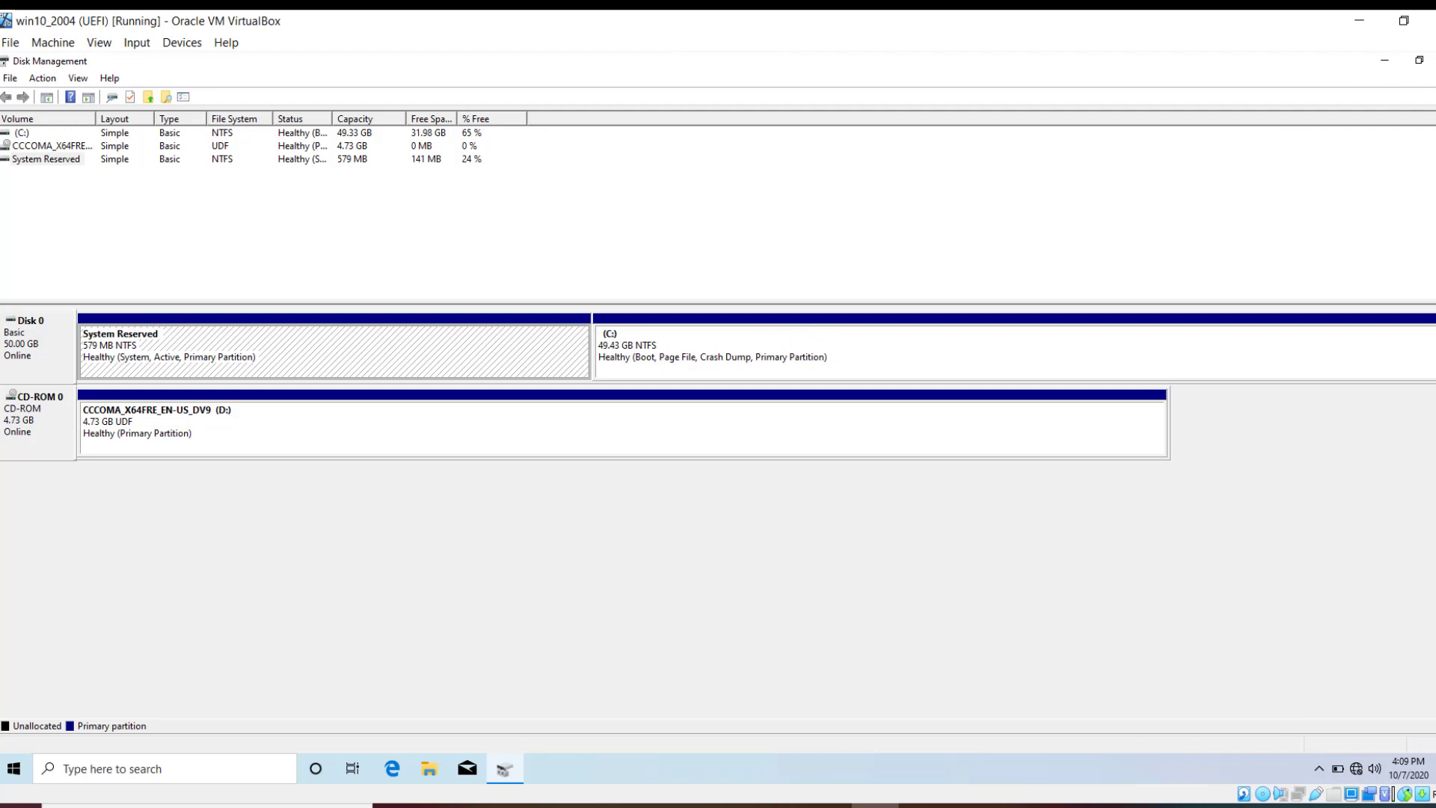
key("alt+F4")
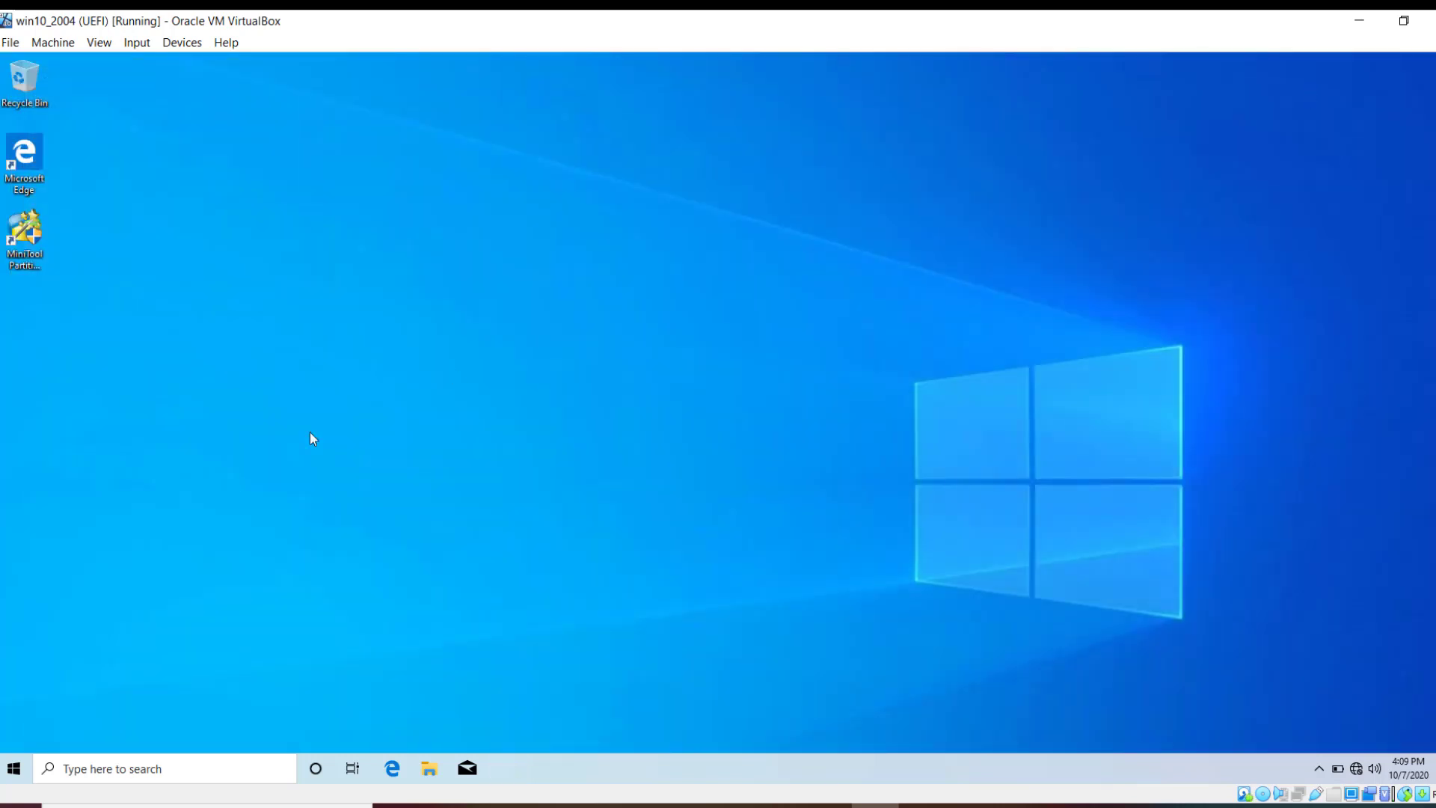
Step: Run msinfo32 to check the BIOS Mode entry in System Information, and close it
right_click(13, 765)
left_click(56, 683)
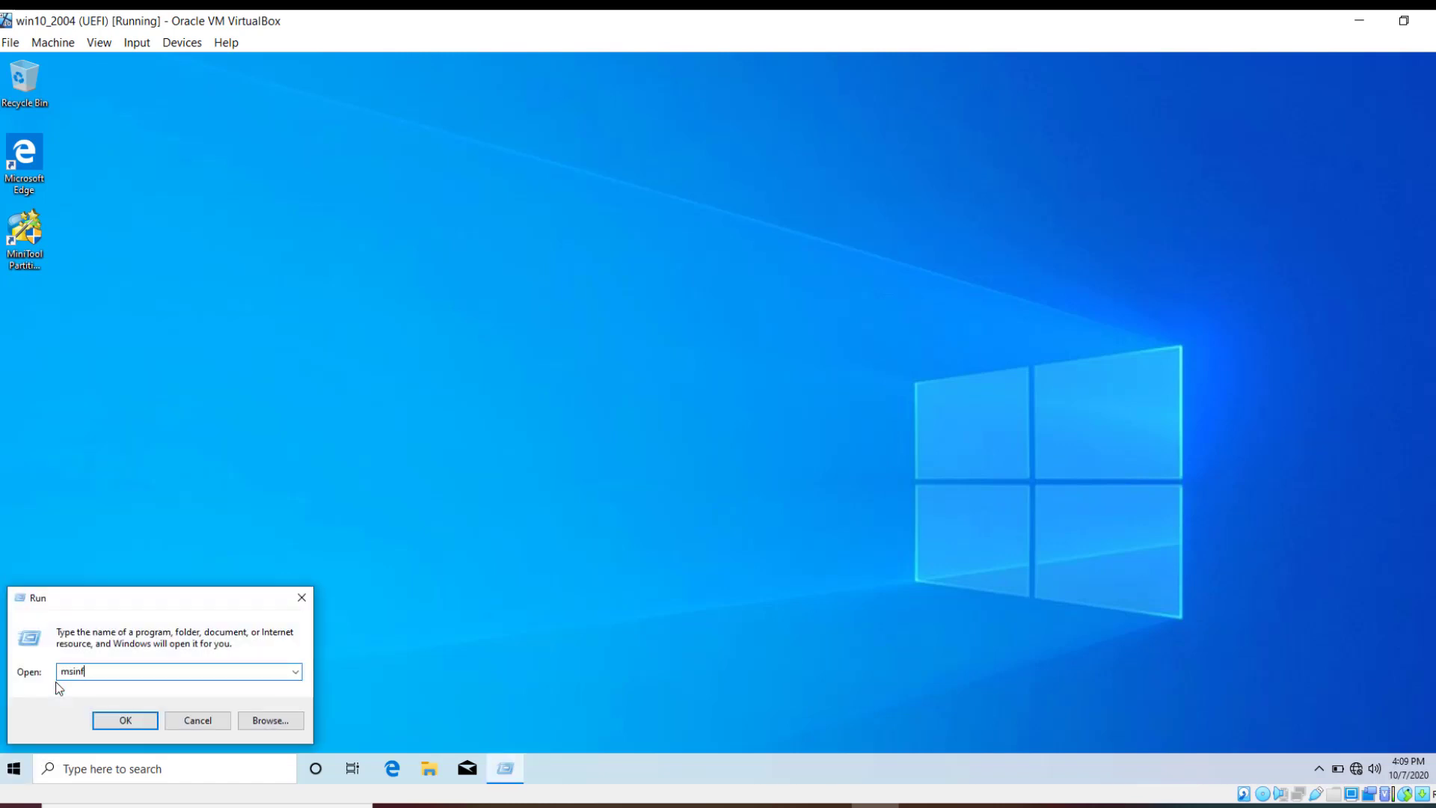
type("msinfo32")
key("Return")
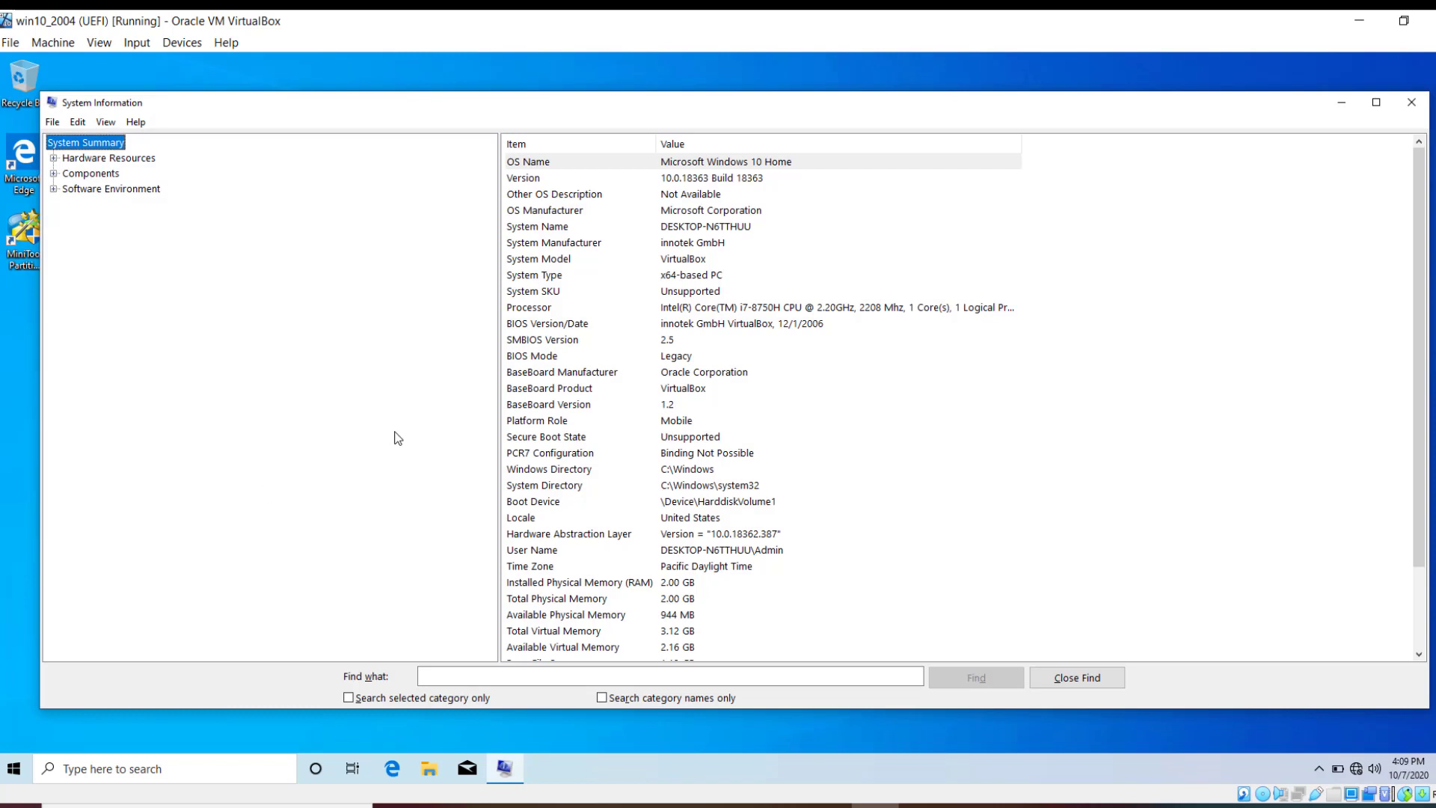
left_click(527, 358)
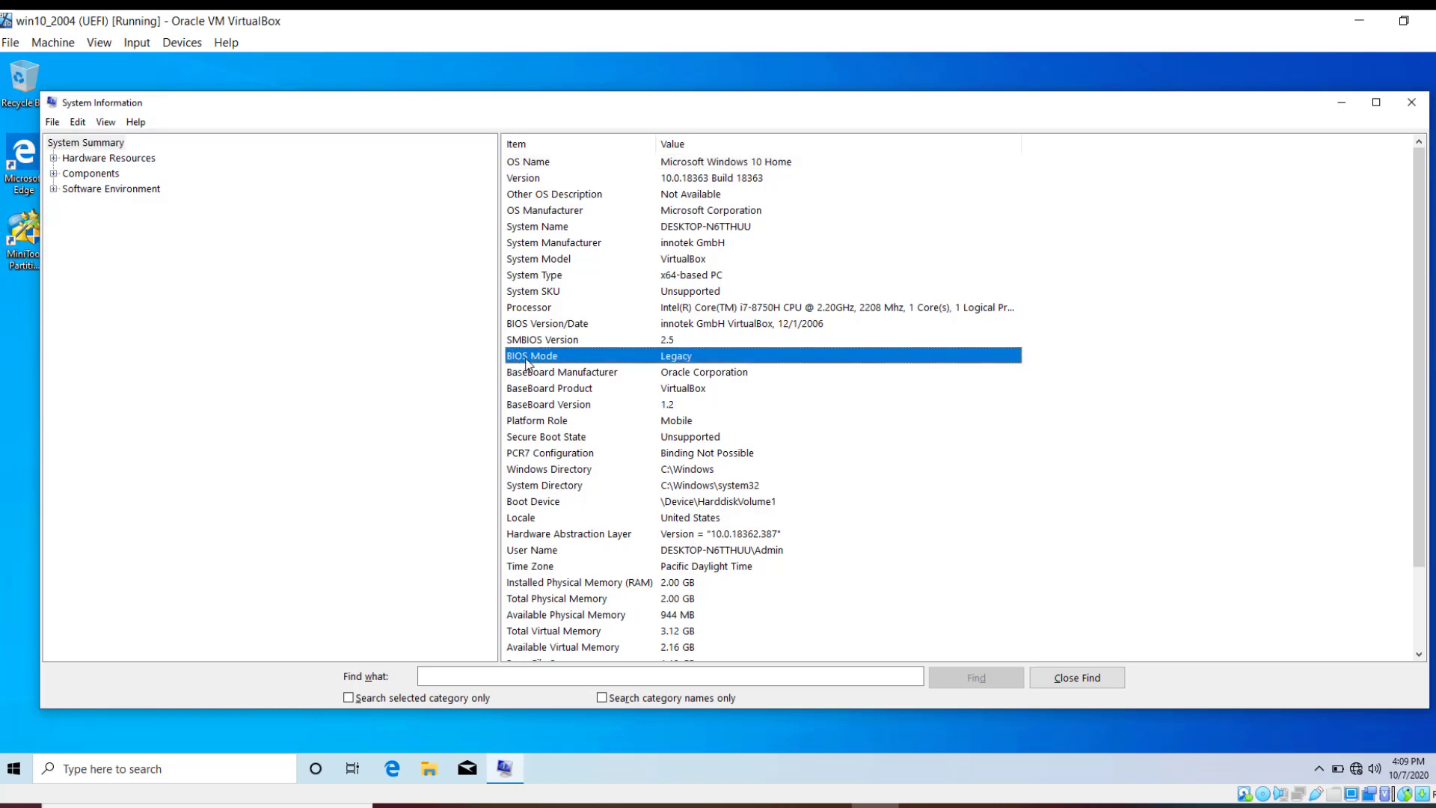
left_click(1411, 101)
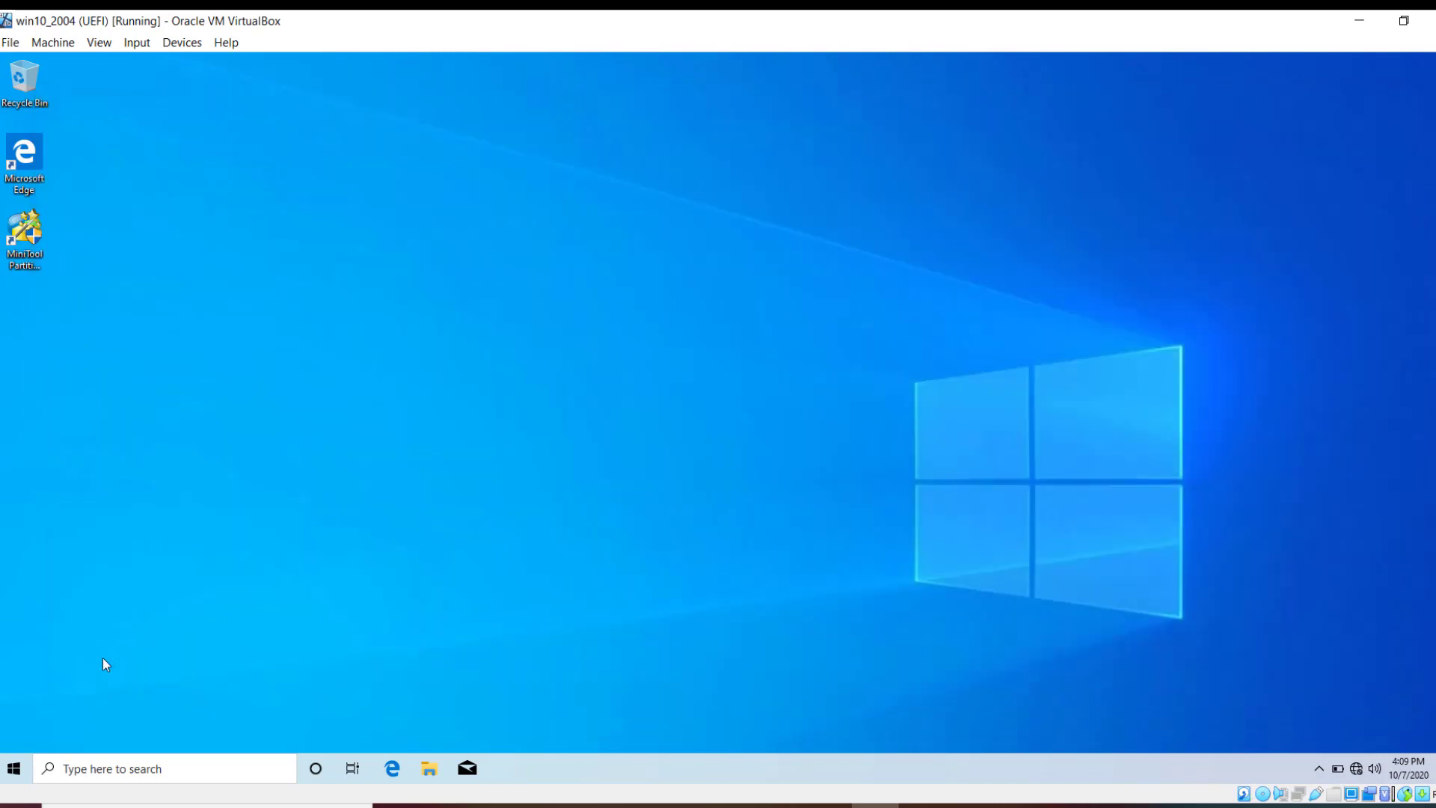
right_click(12, 770)
left_click(393, 581)
left_click(13, 771)
type("cmd")
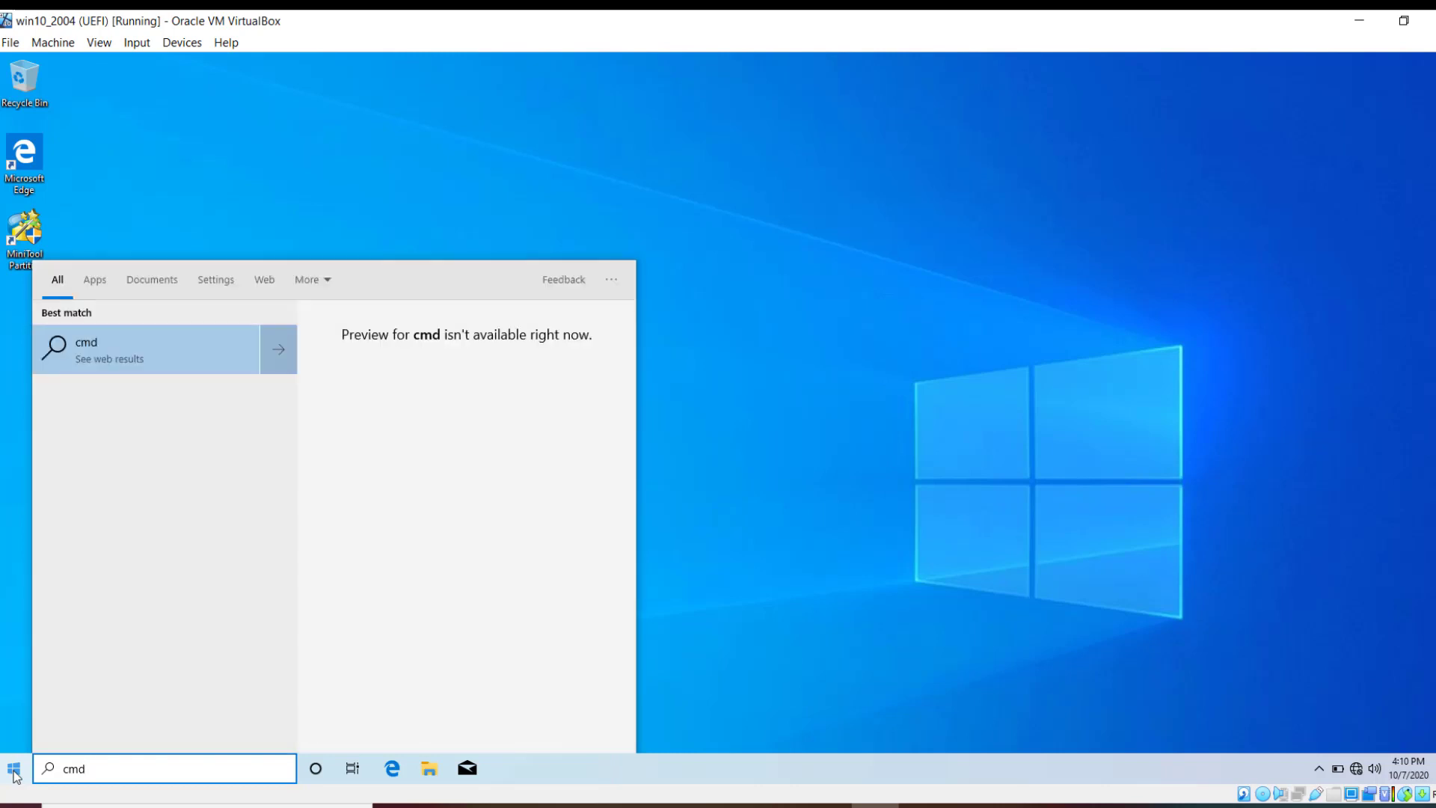
left_click(14, 770)
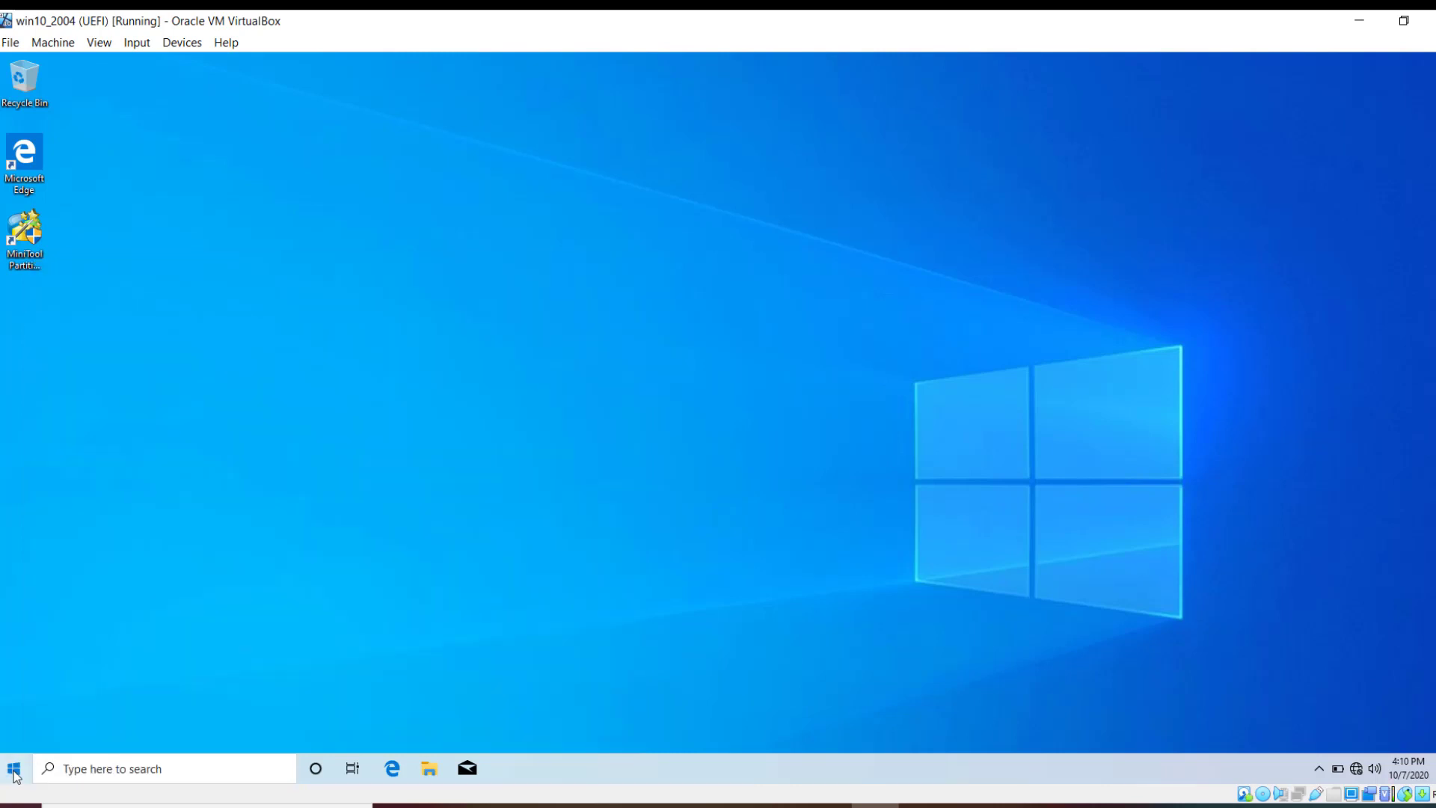
left_click(14, 770)
left_click(13, 770)
Step: Run reagentc /info in an administrator Command Prompt to check the Windows recovery environment configuration, and close the window
left_click(14, 771)
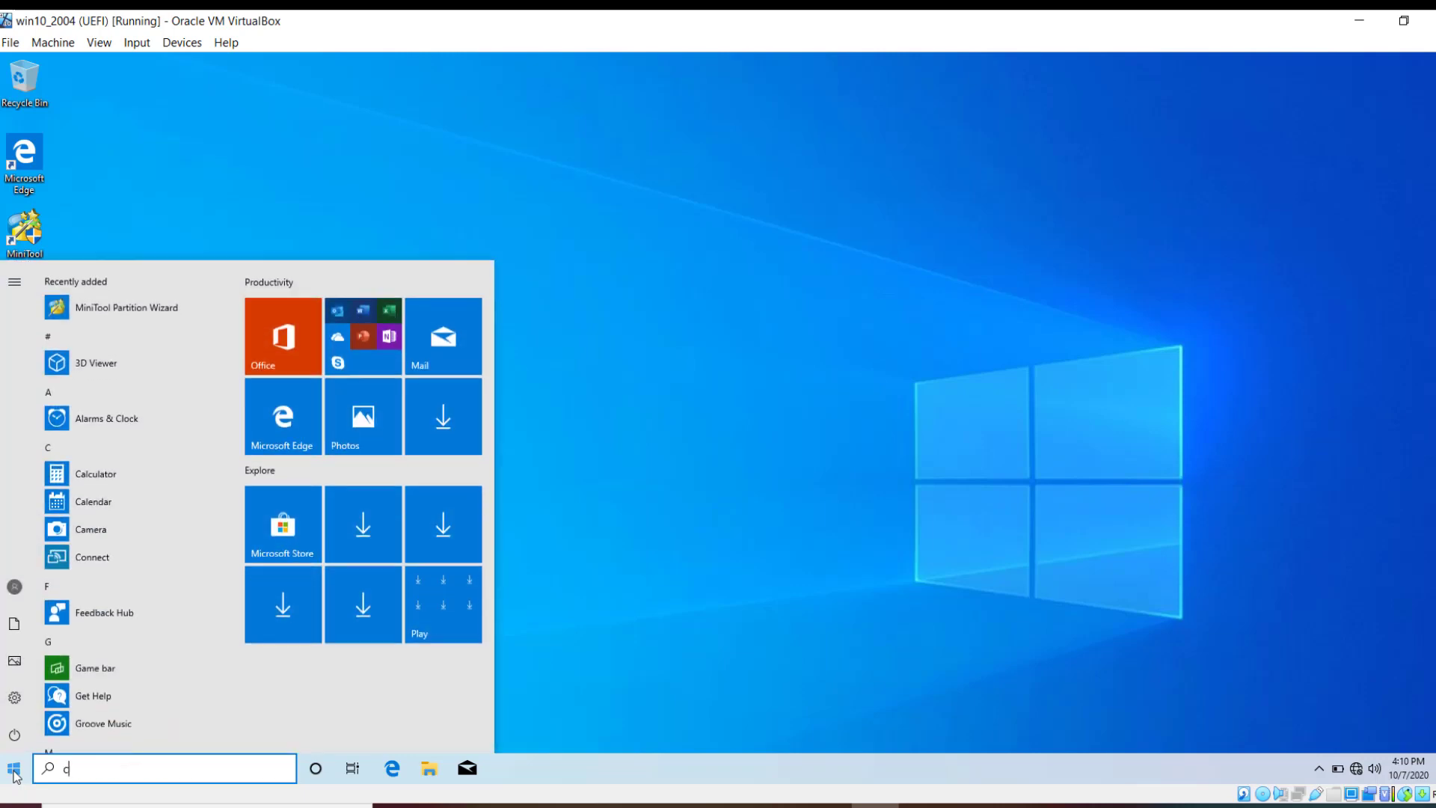
type("cmd")
key("Down")
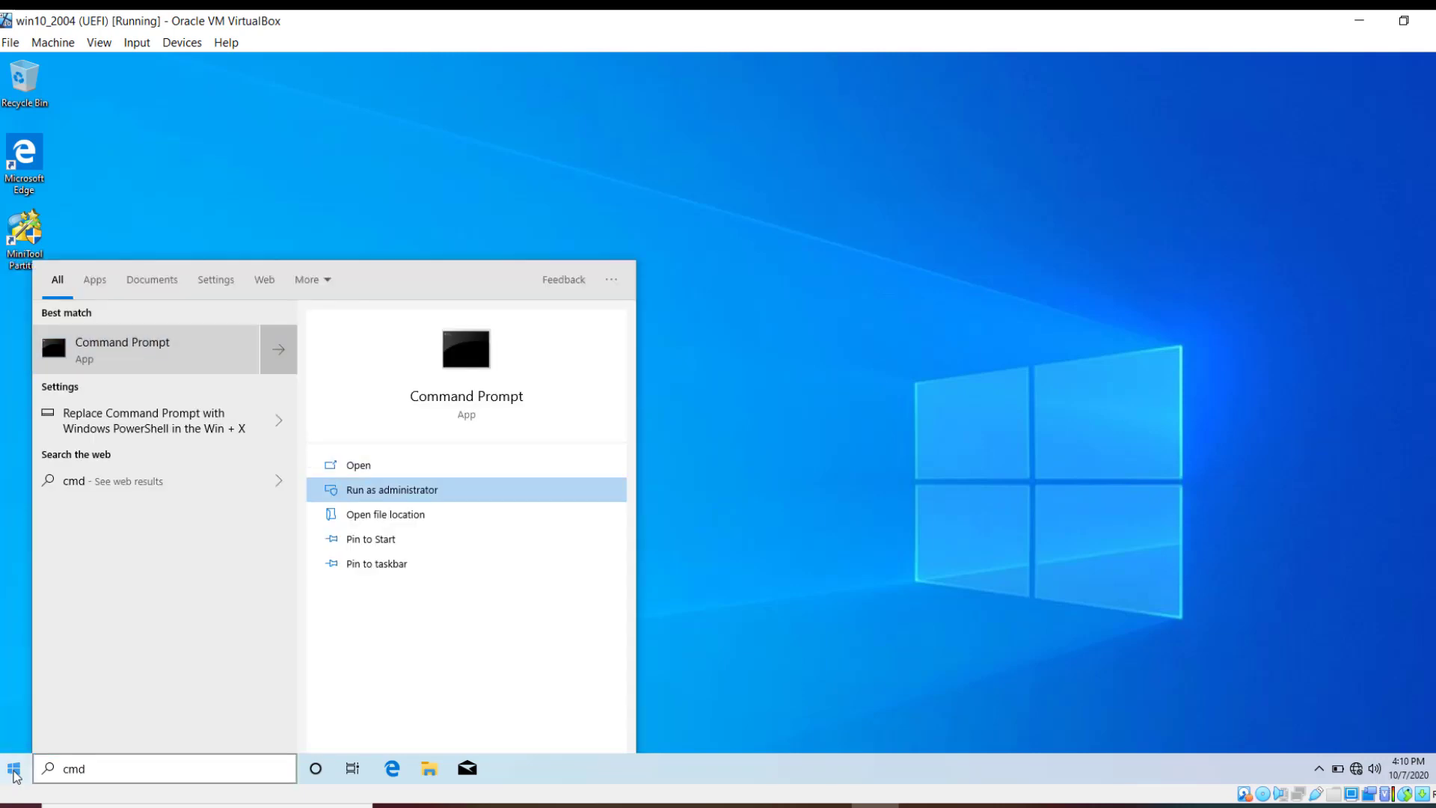
key("Return")
key("alt+y")
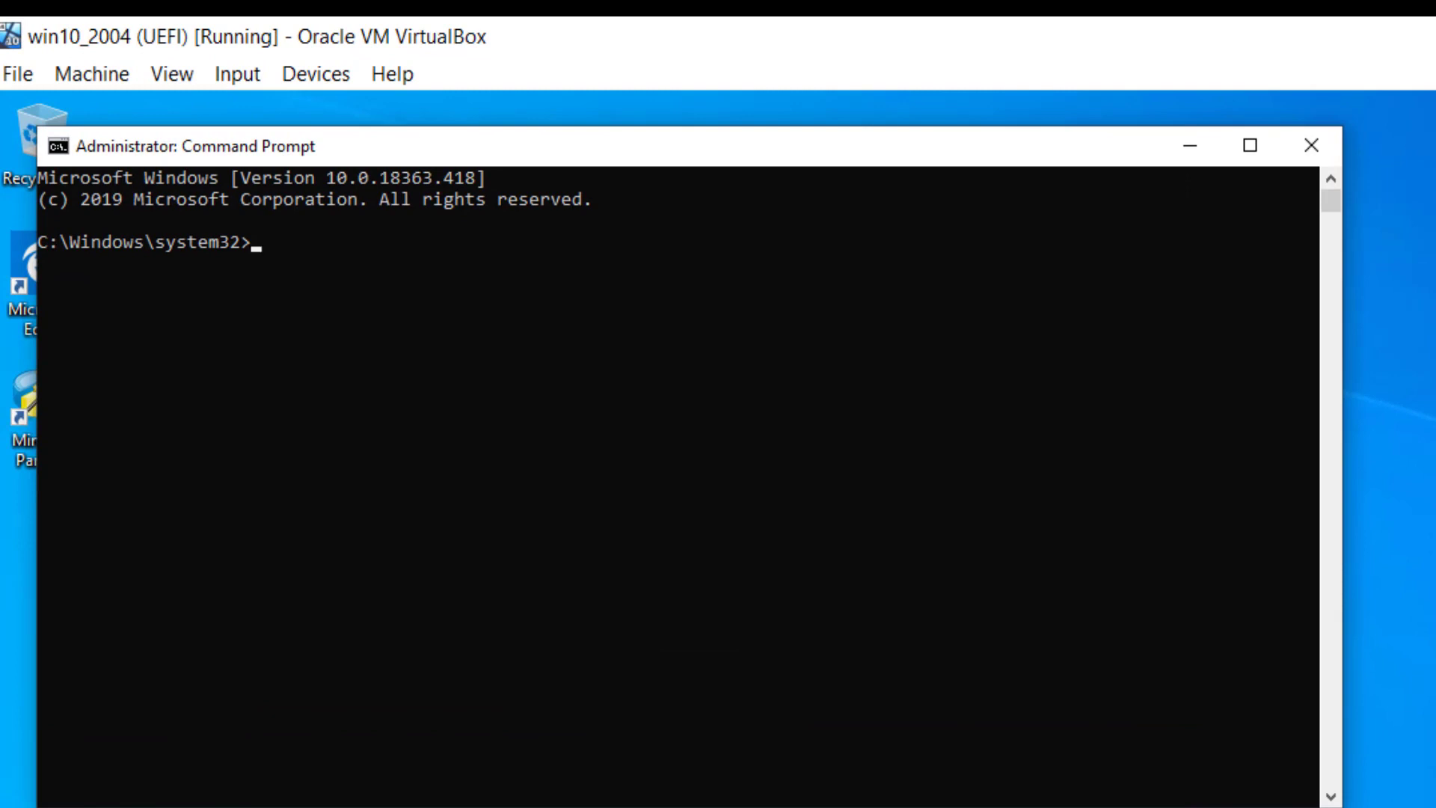
type("reagentc /info")
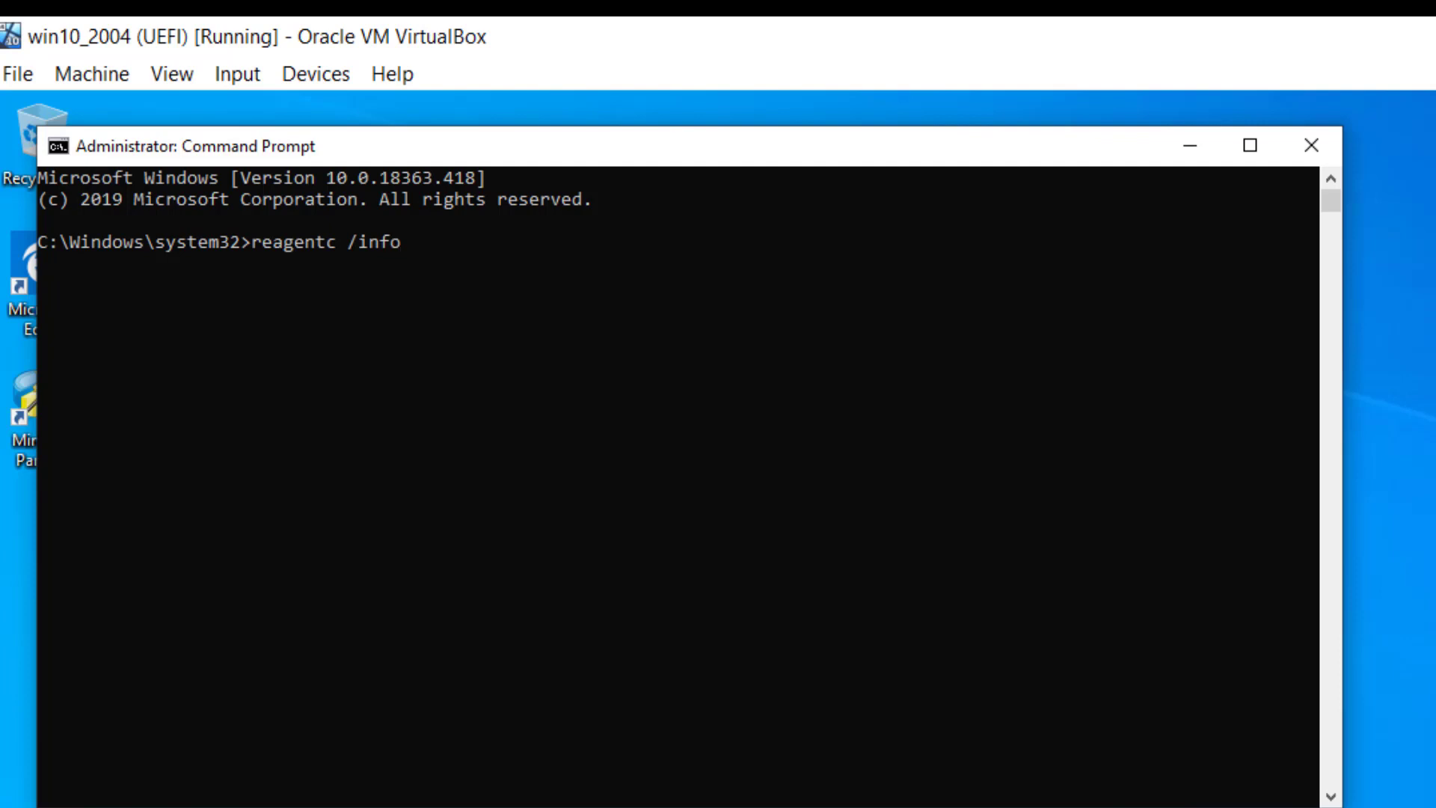
key("Return")
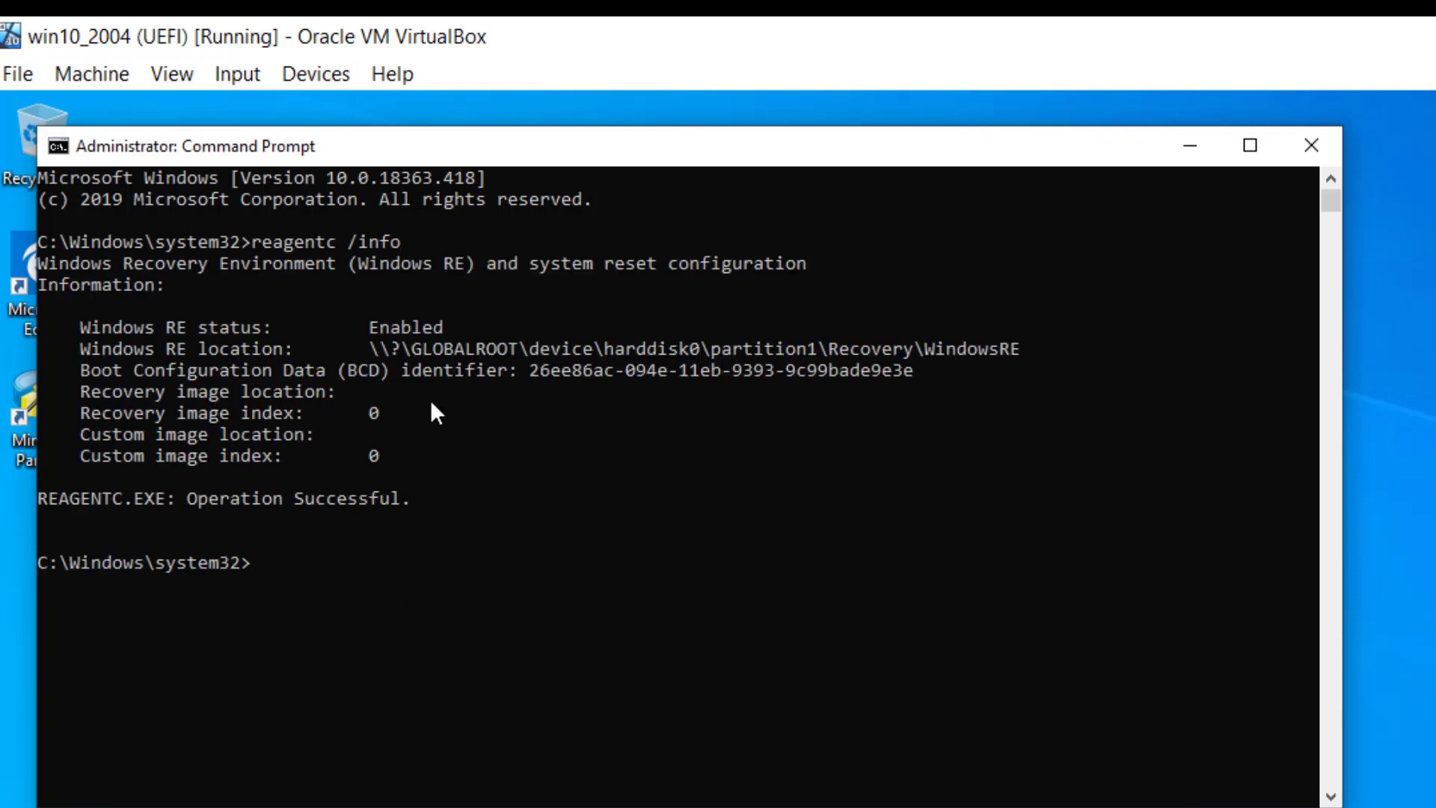
left_click(1320, 155)
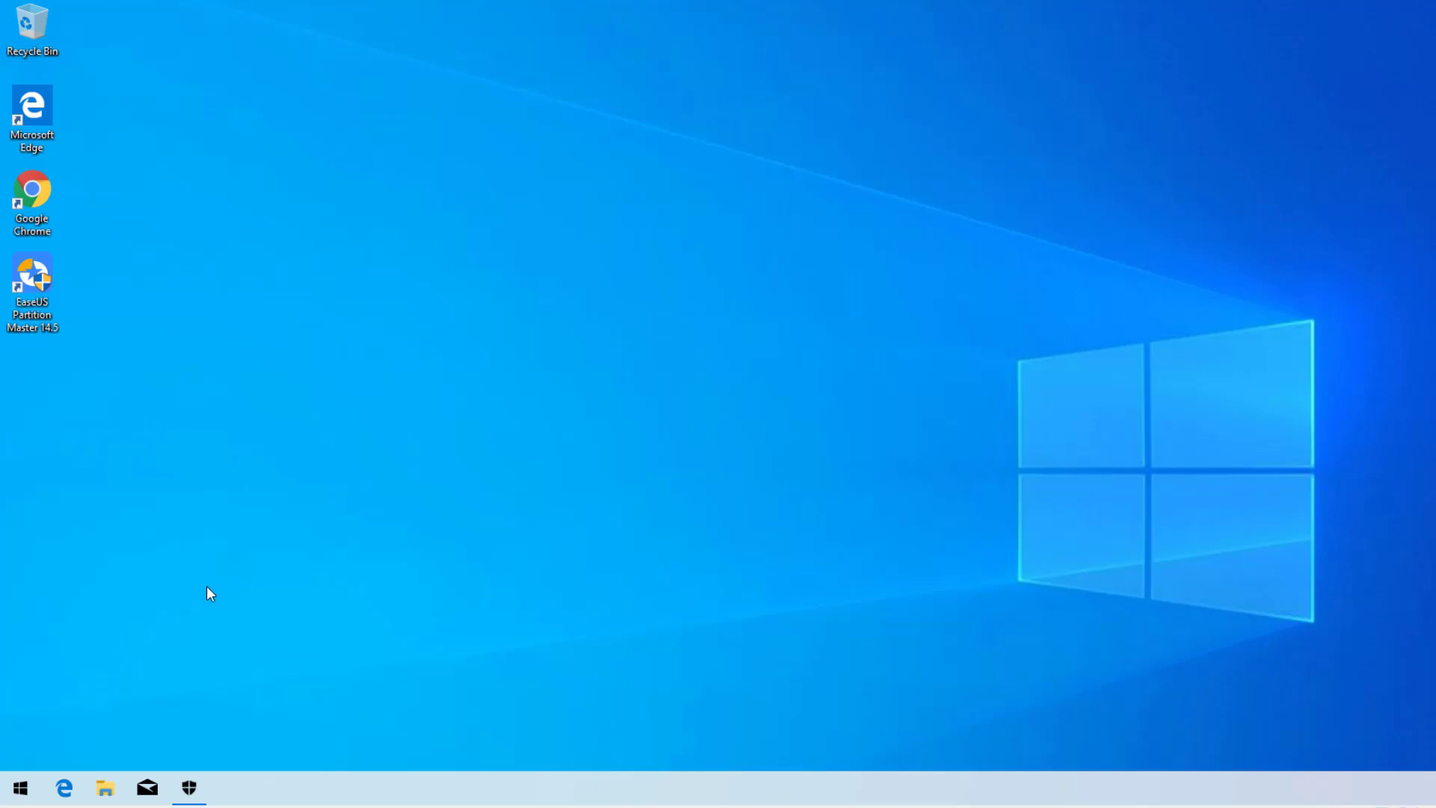
Step: Open Disk Management, check the partition style in the volume properties of Disk 0 and close the properties dialog
right_click(20, 787)
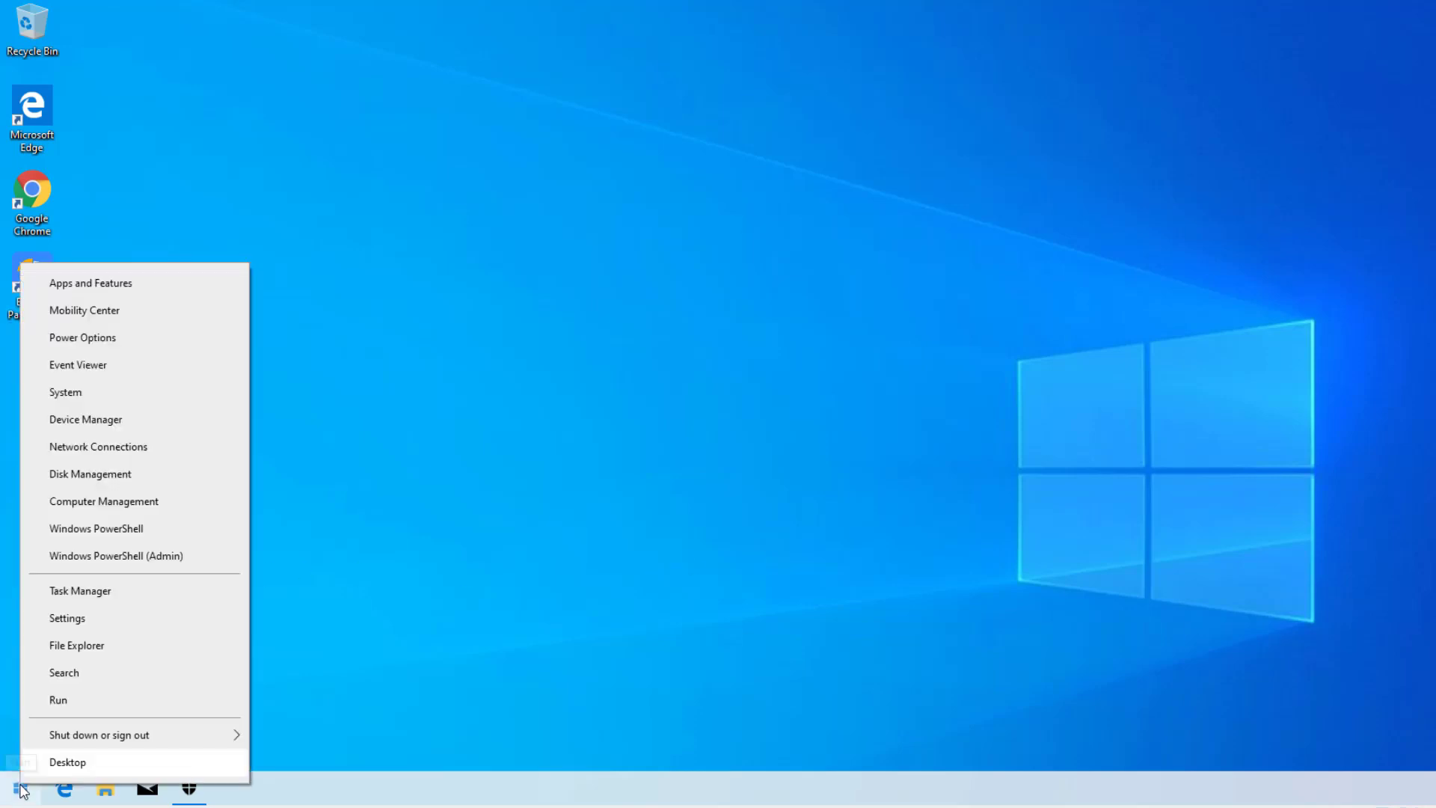
left_click(116, 474)
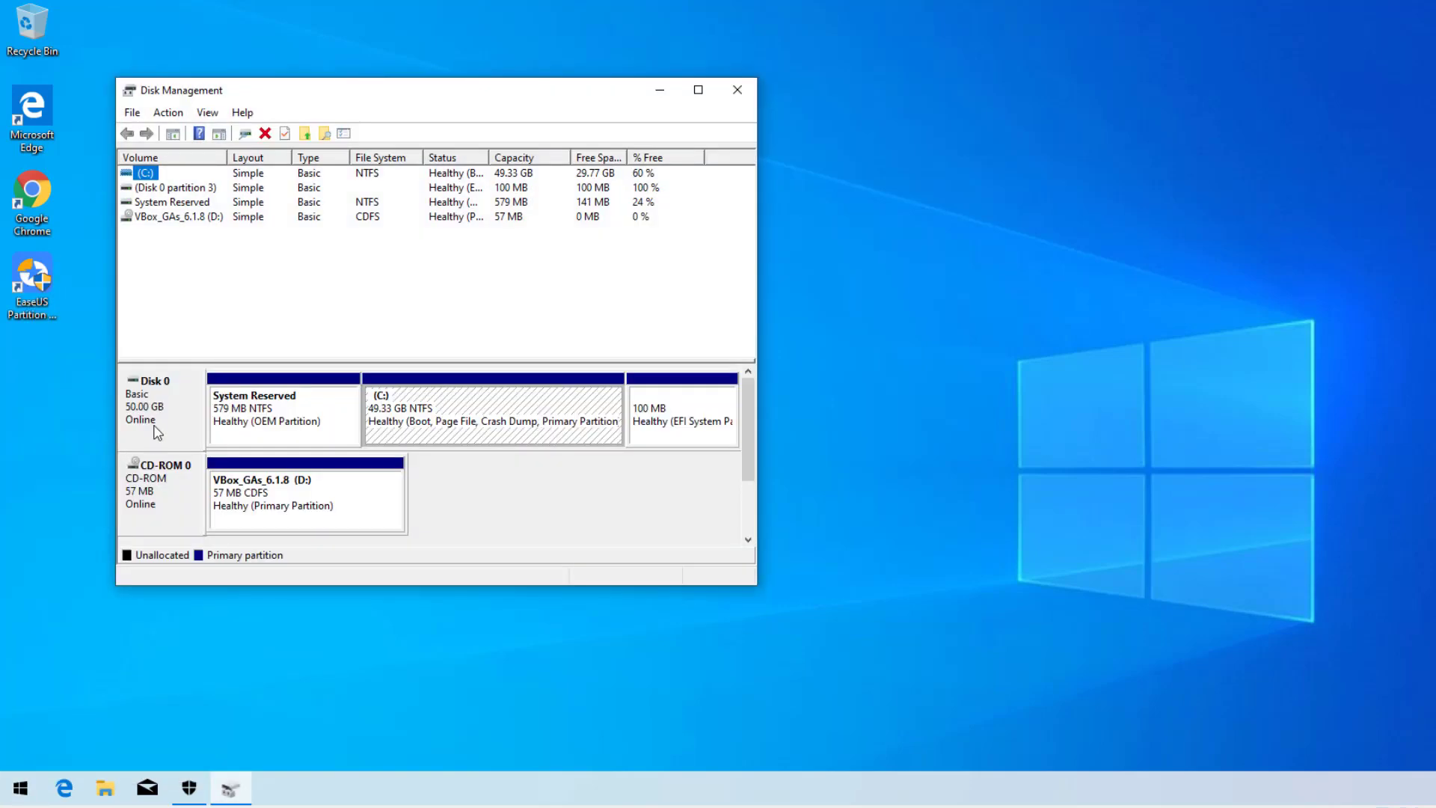
right_click(155, 430)
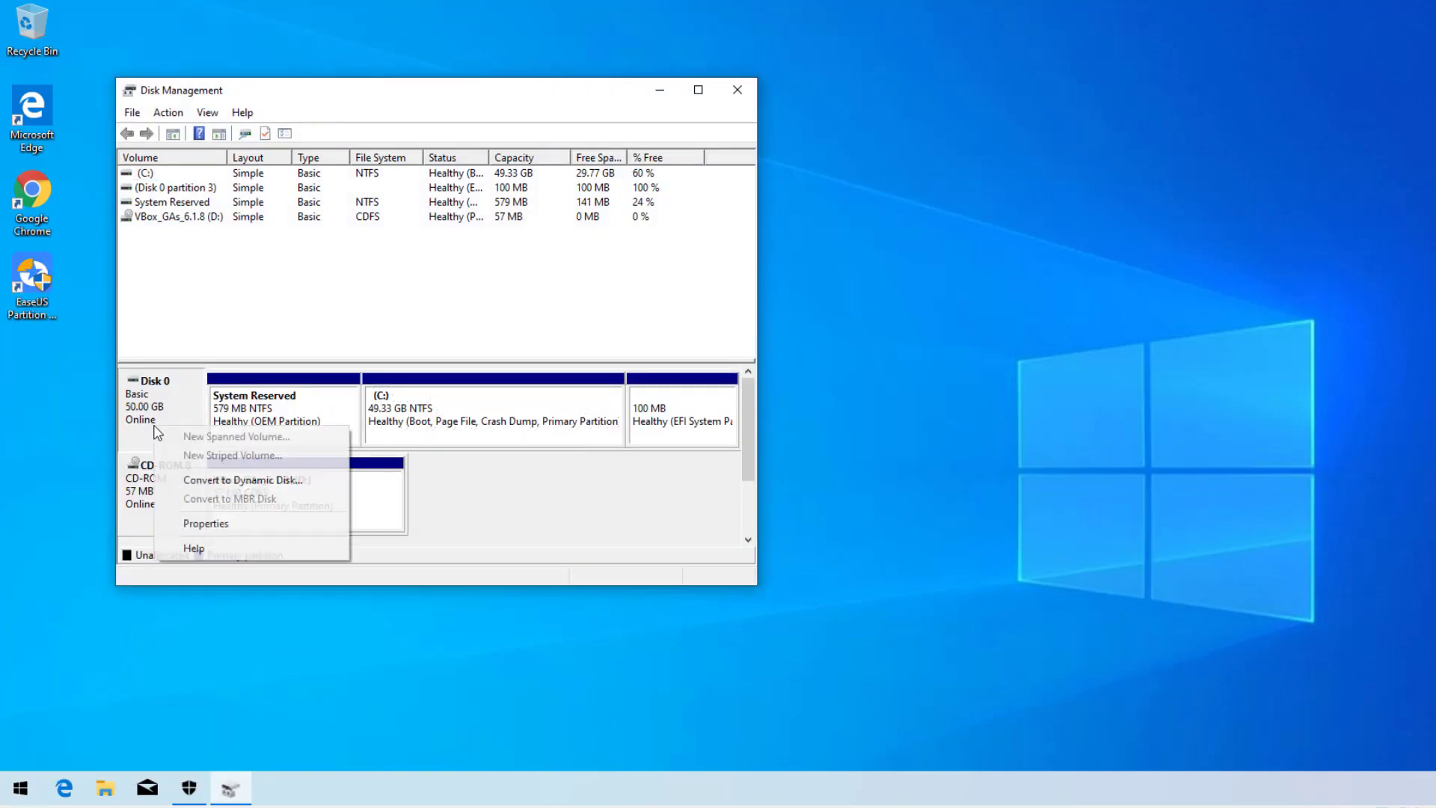
left_click(204, 524)
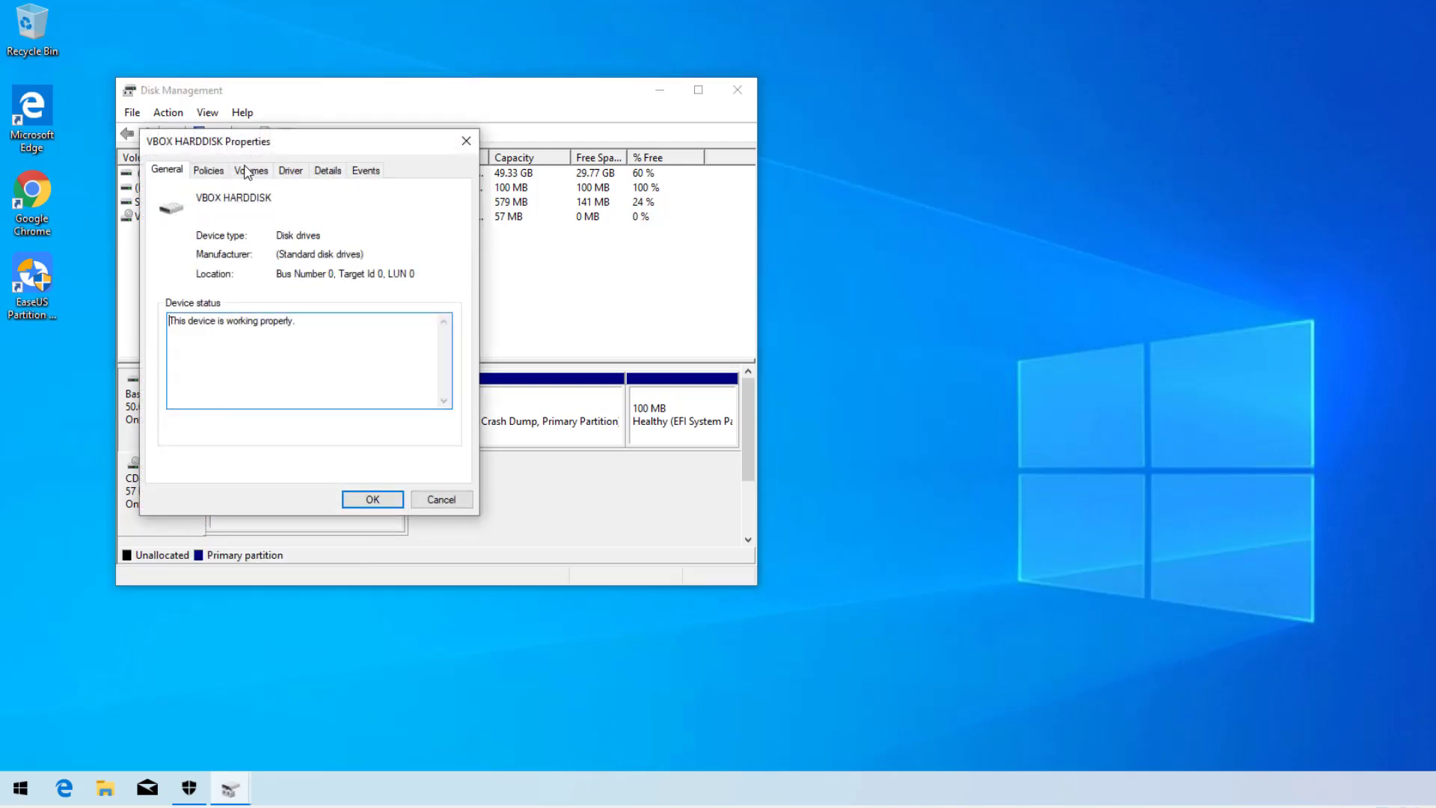
left_click(249, 171)
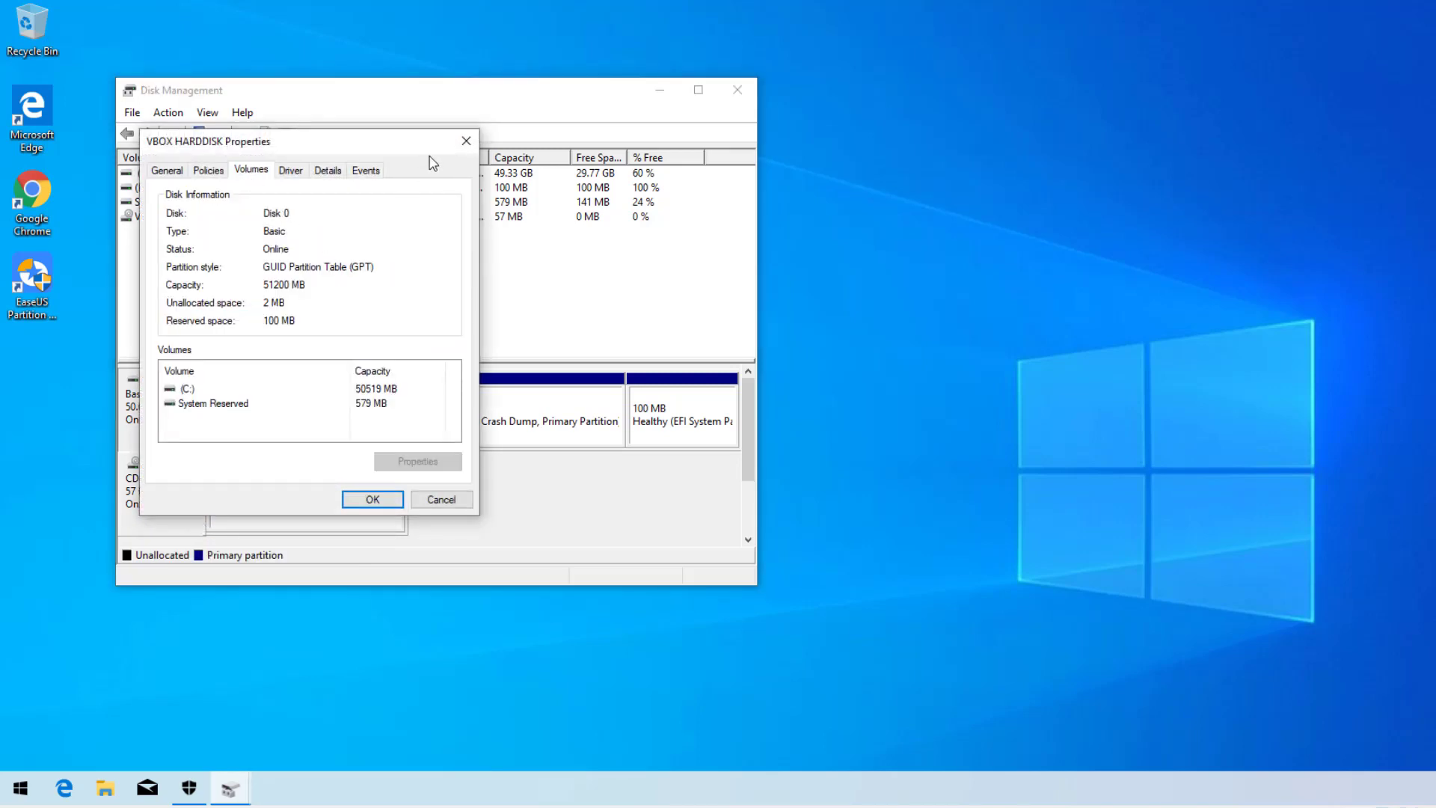
left_click(468, 143)
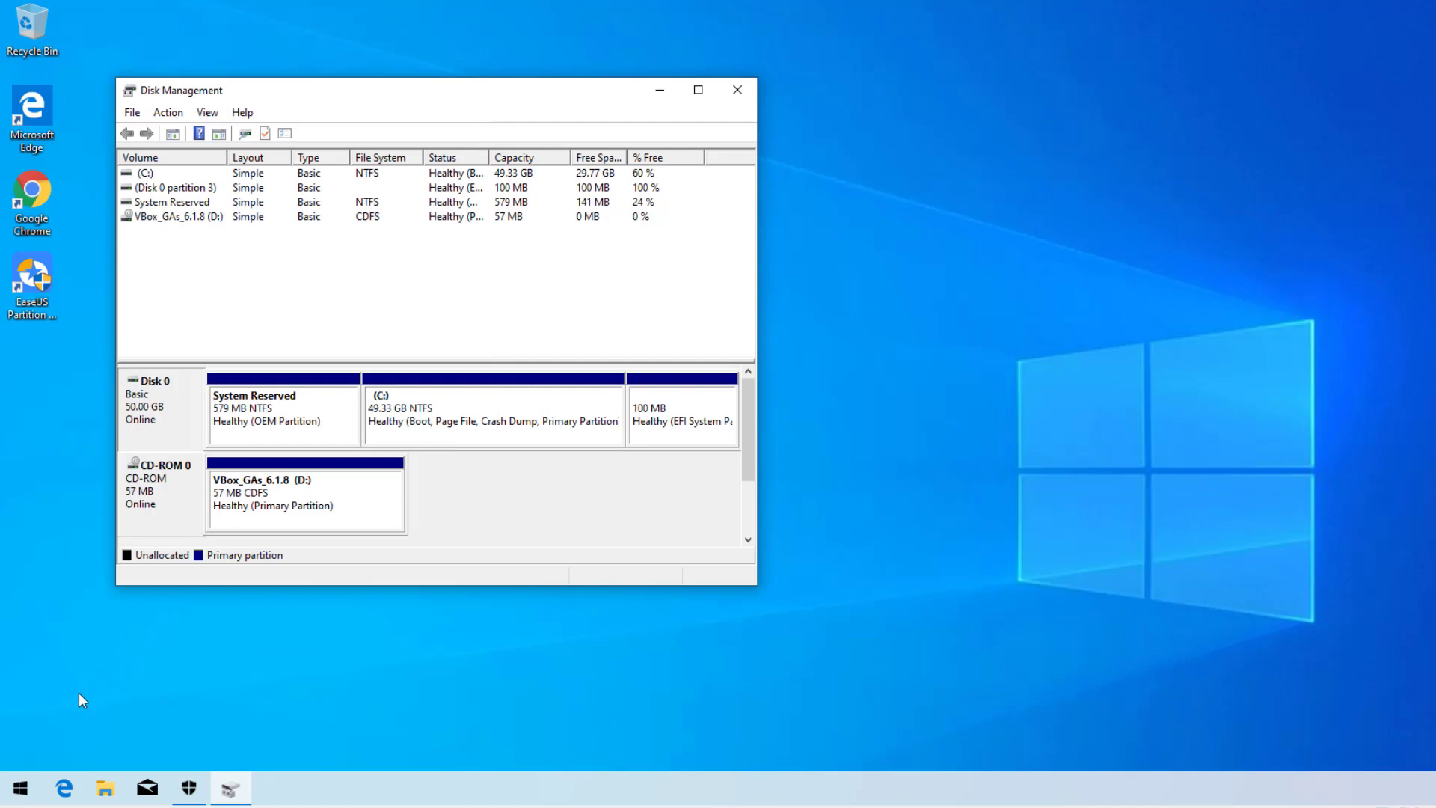
Step: Run msinfo32 to check the BIOS Mode entry, and close both System Information and Disk Management
right_click(21, 783)
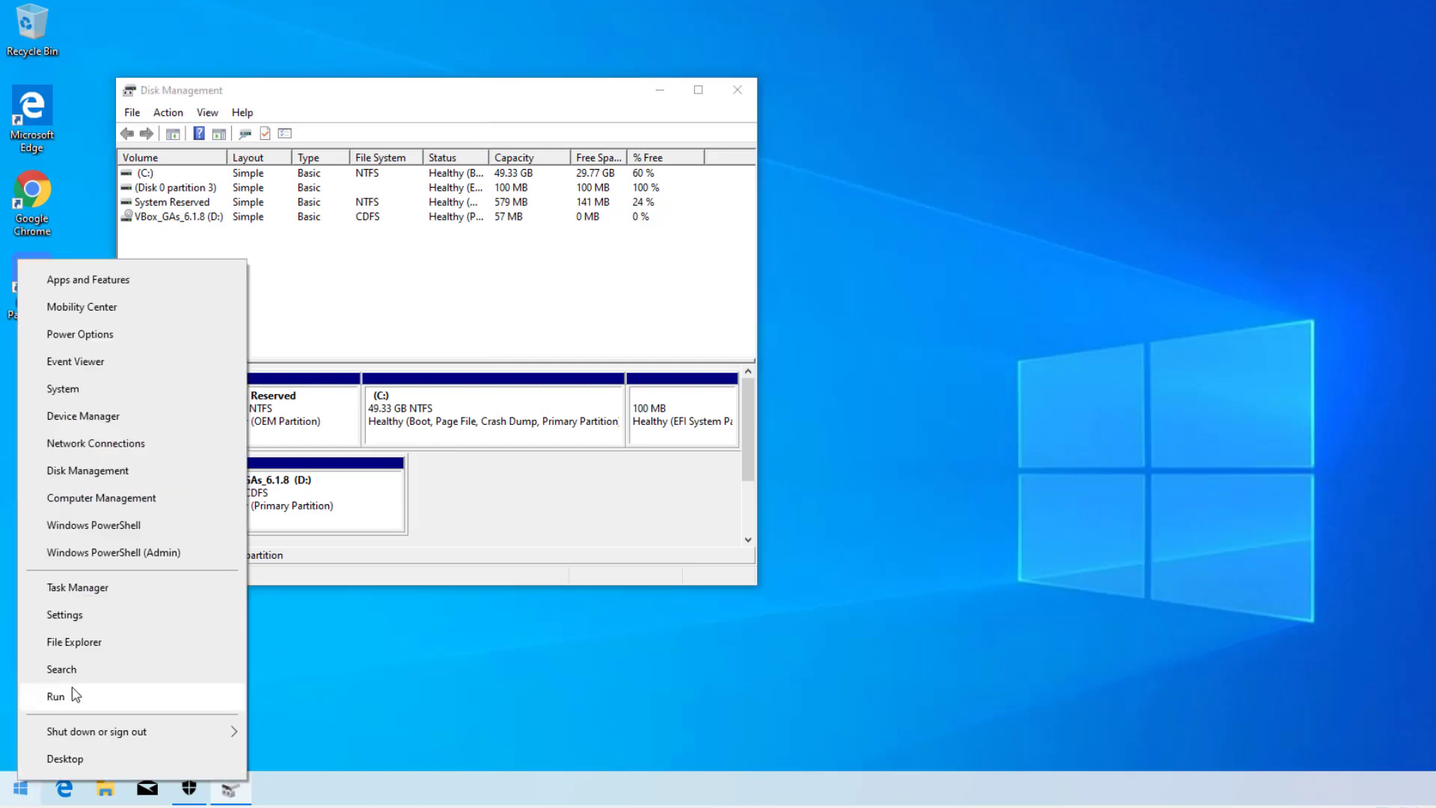
left_click(74, 697)
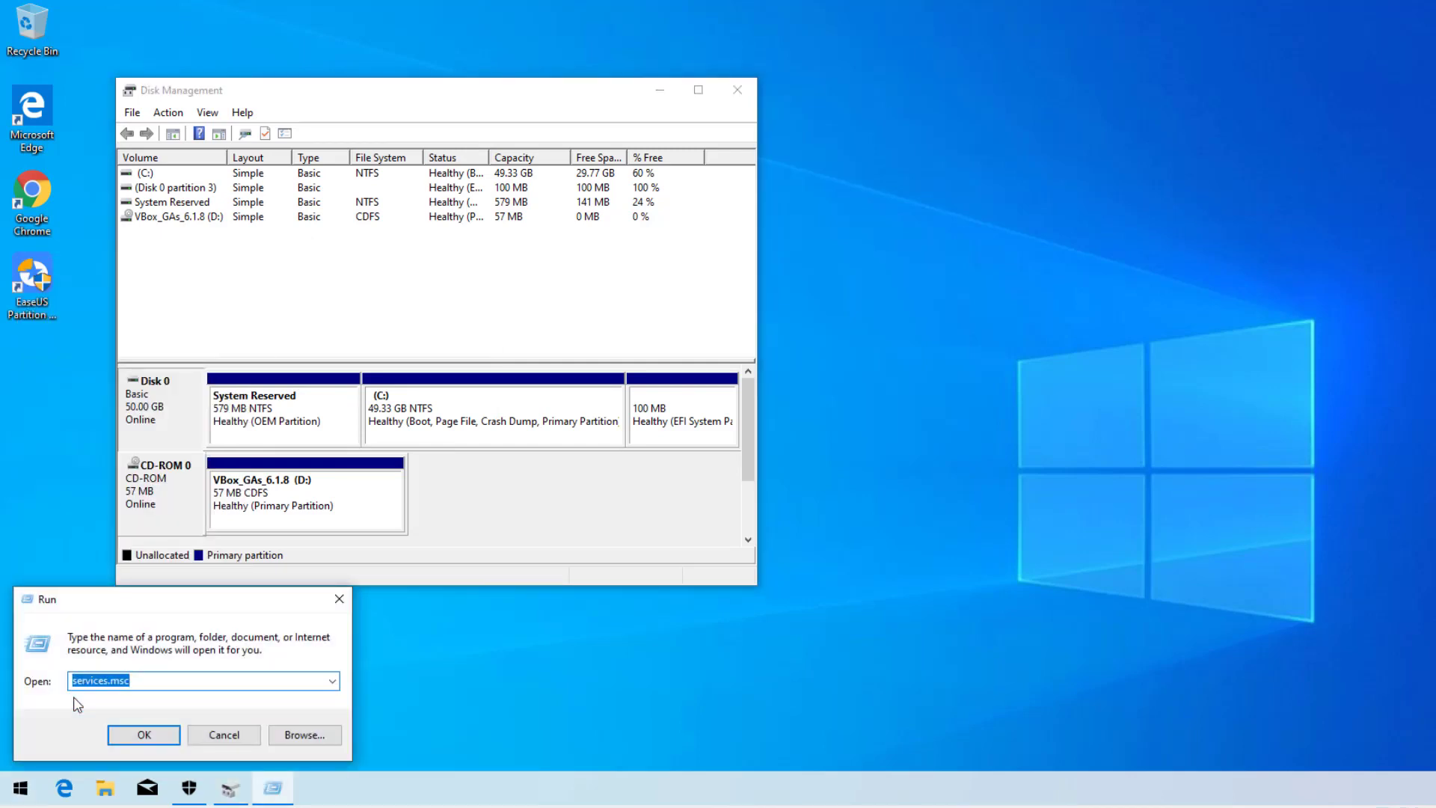
type("msinfo32")
key("Return")
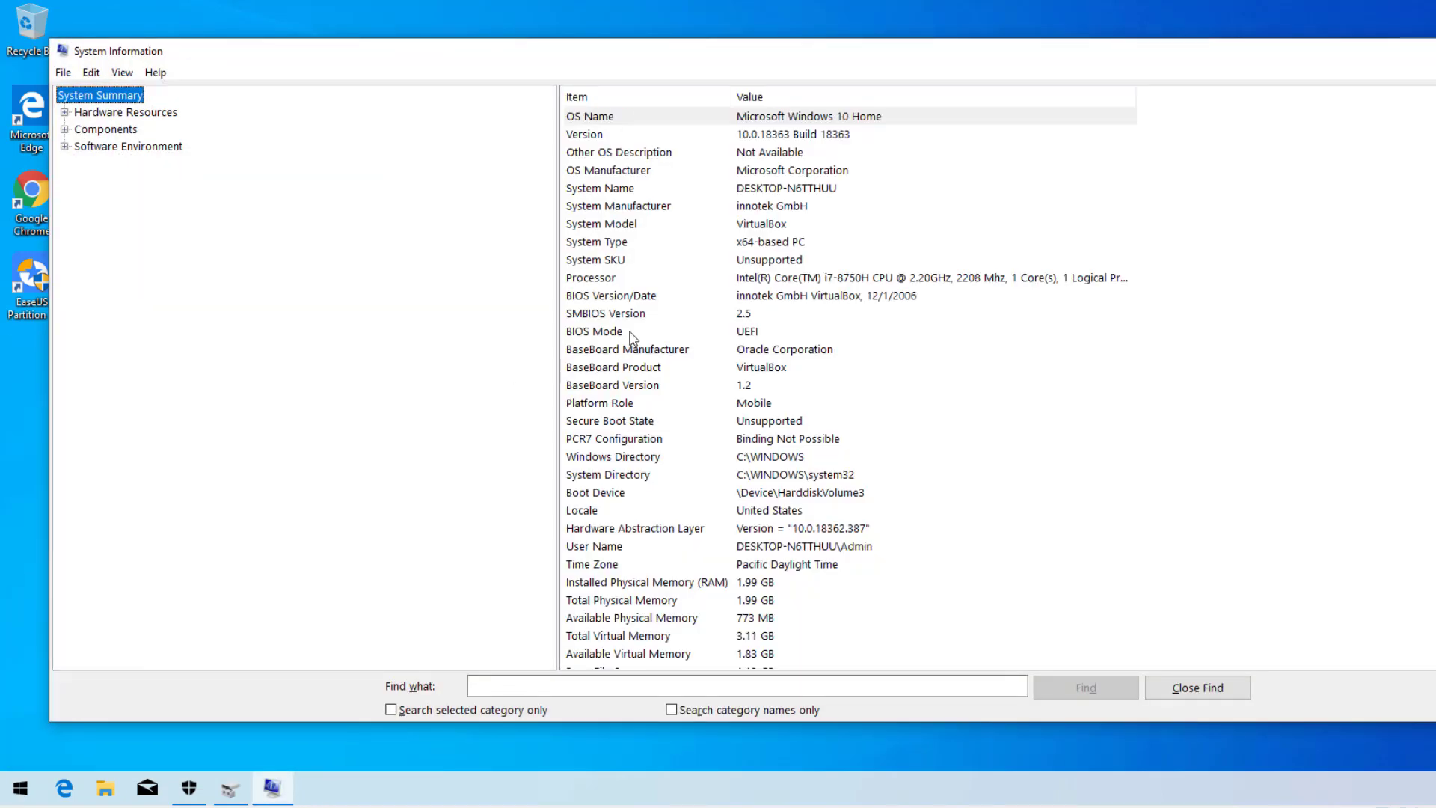
left_click(632, 337)
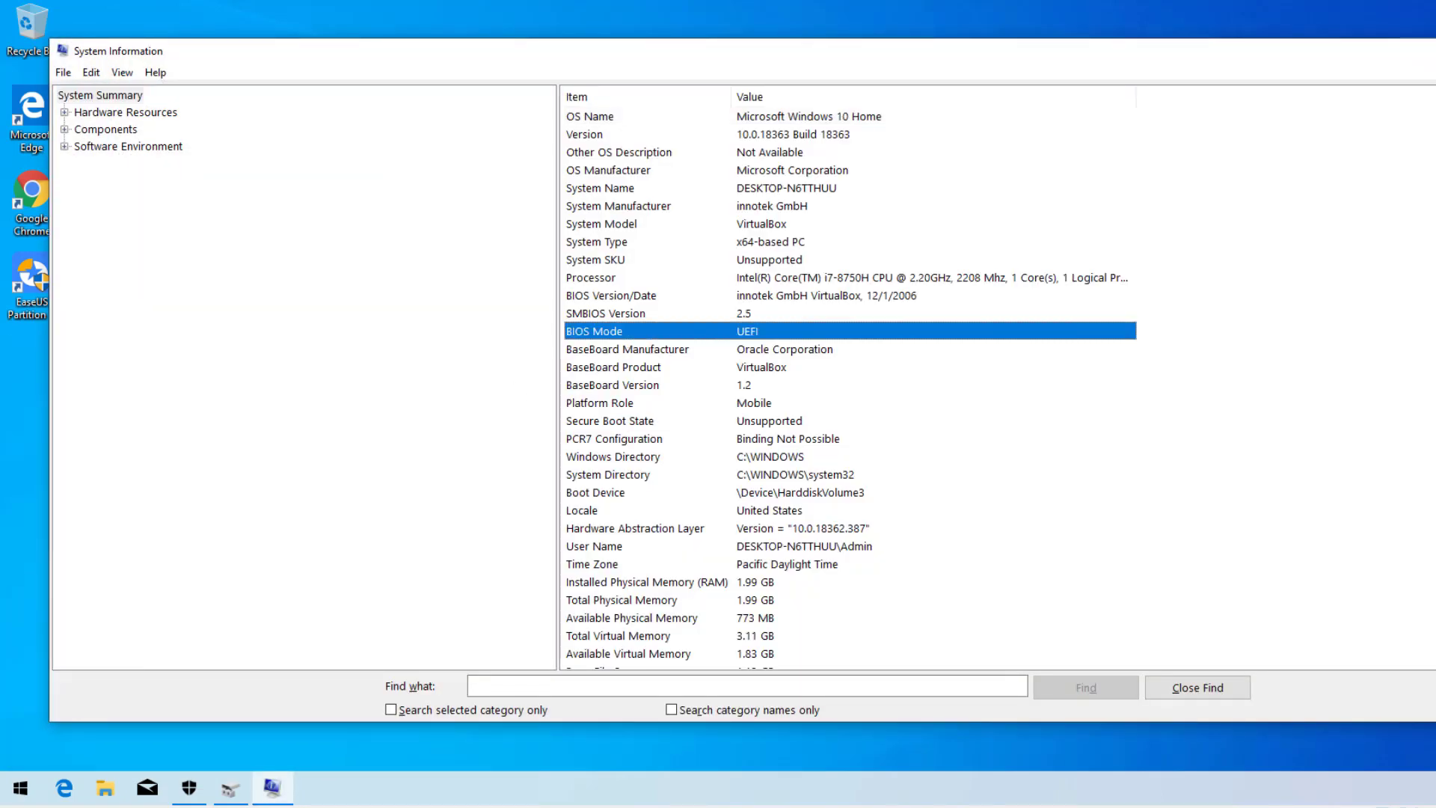
key("alt+F4")
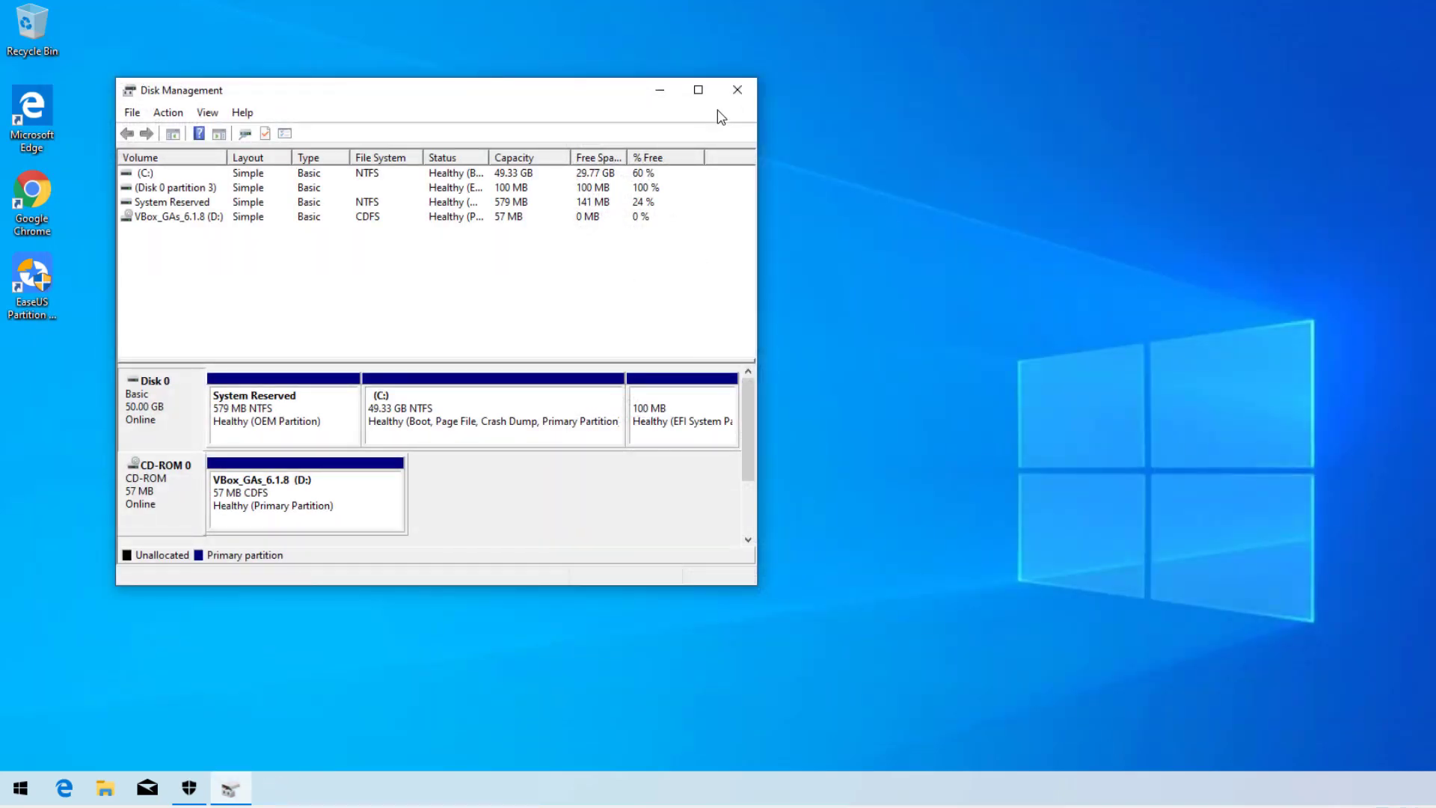
left_click(737, 89)
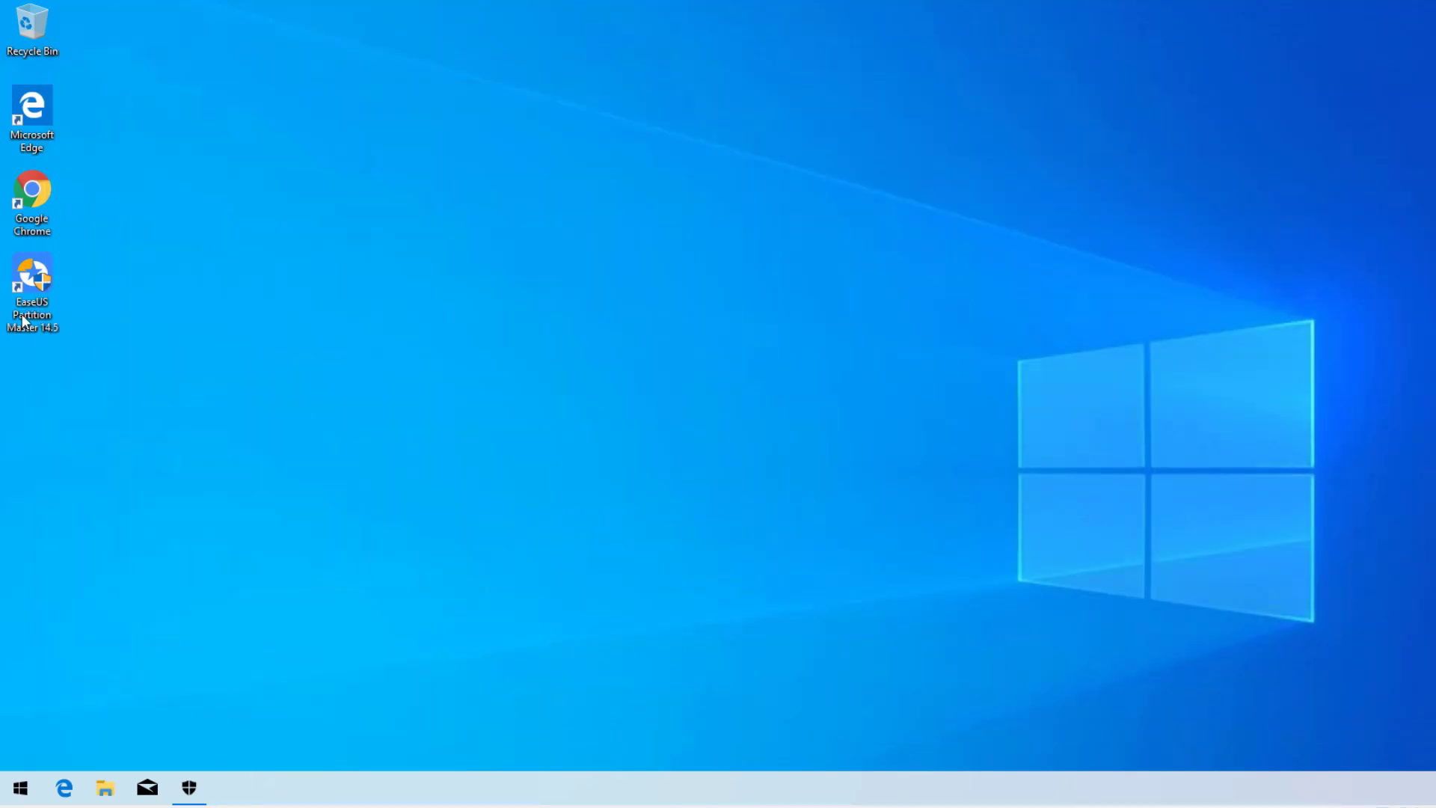
Step: Launch EaseUS Partition Master with administrator permission, queue the conversion of Disk 0 to MBR and maximize the window to review the planned layout
double_click(30, 284)
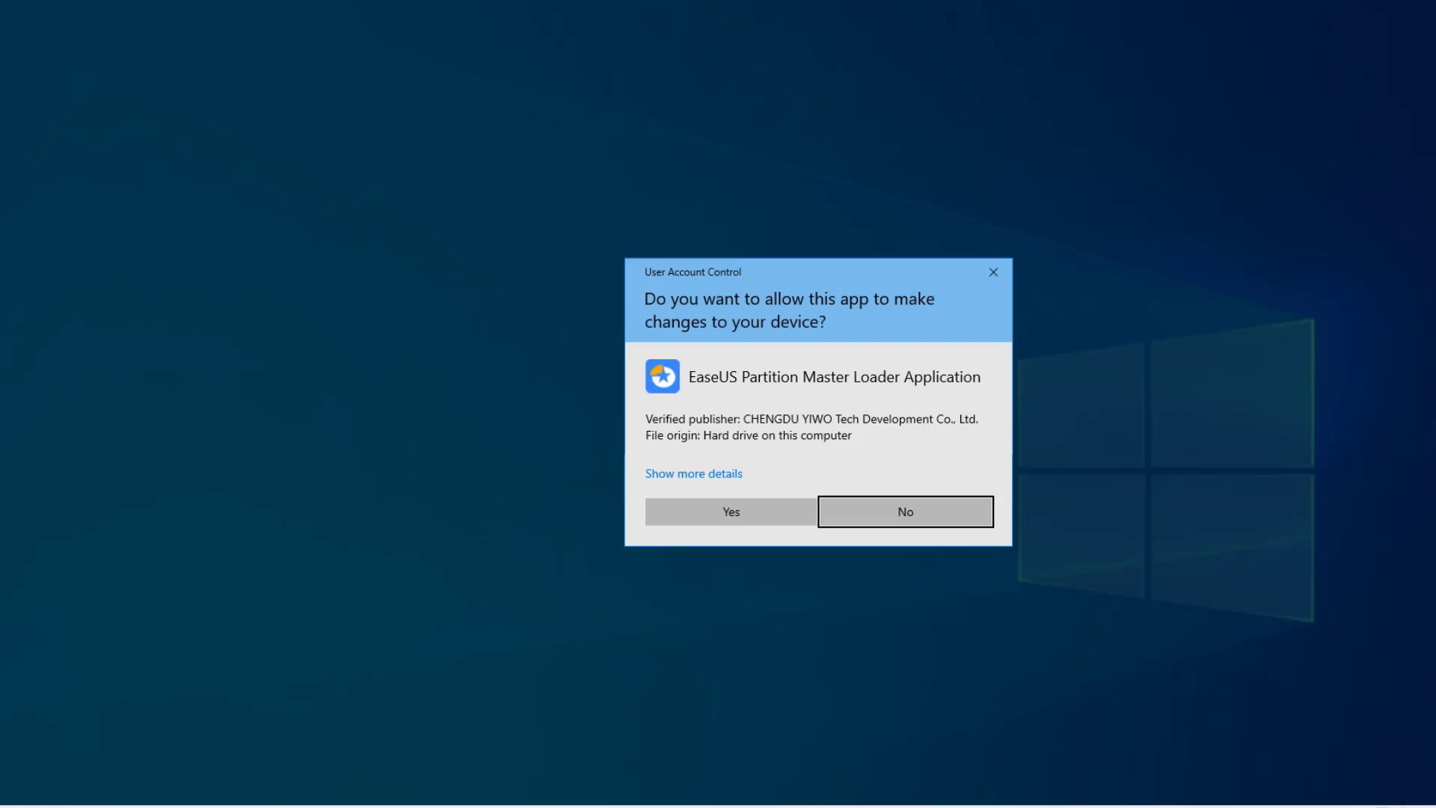
left_click(693, 514)
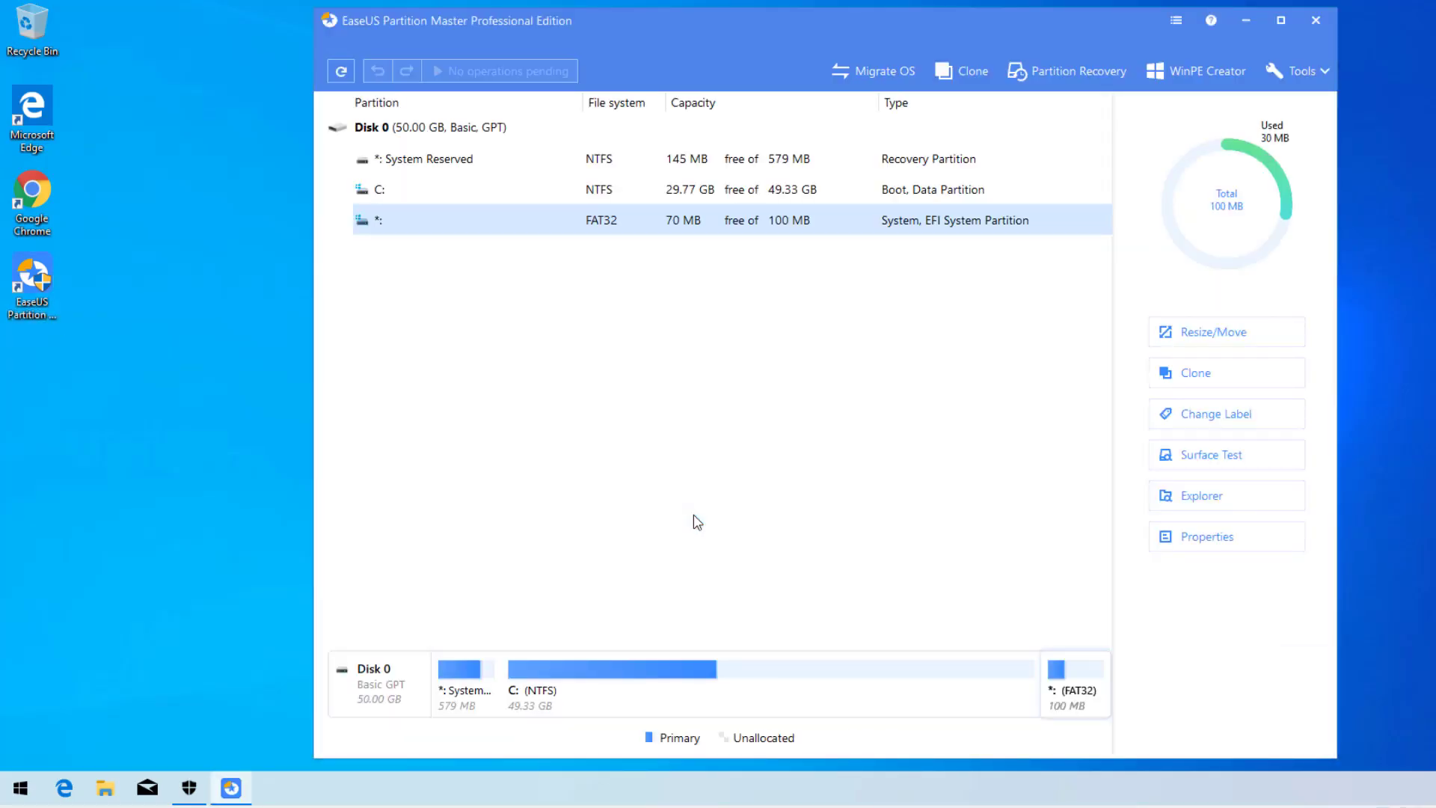
right_click(379, 688)
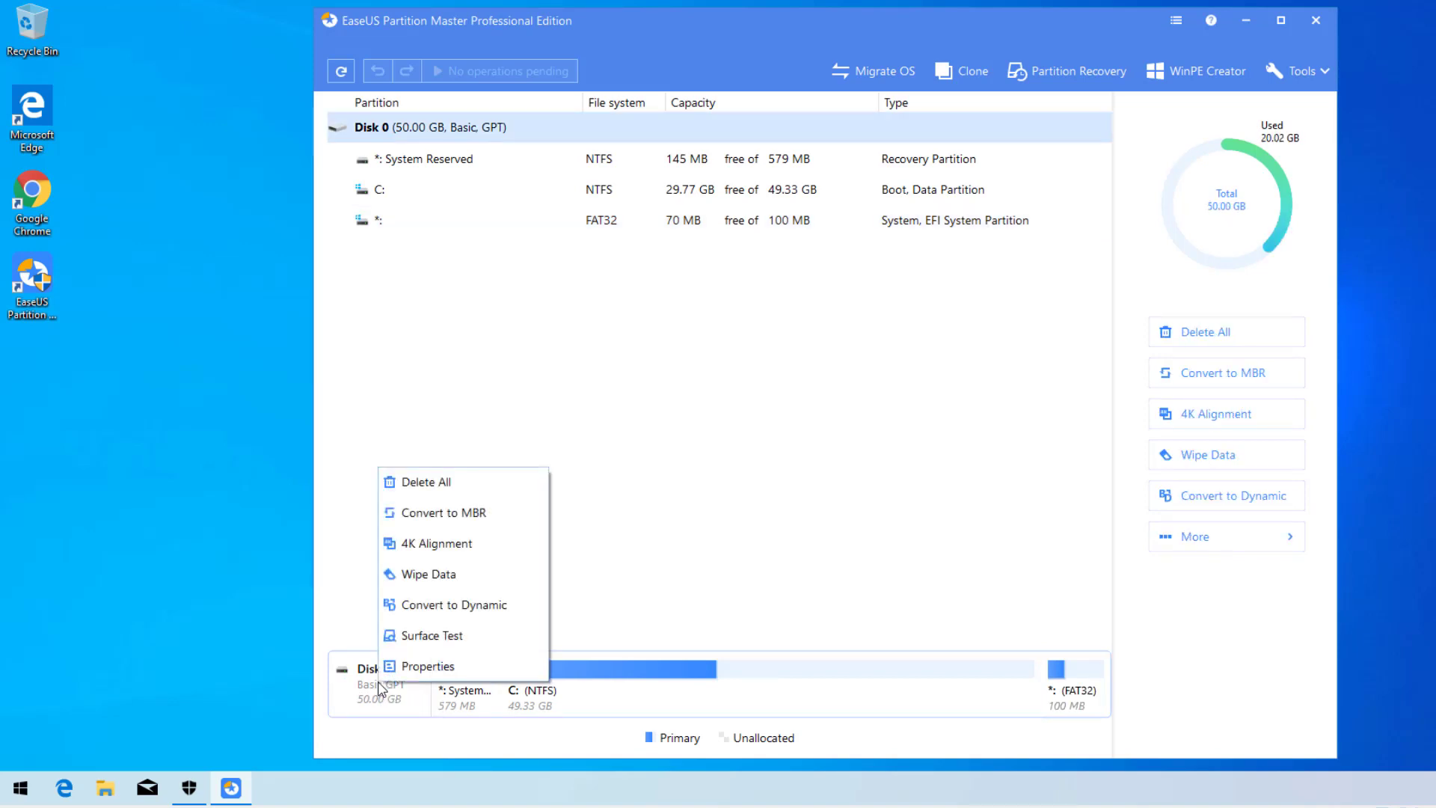
left_click(484, 515)
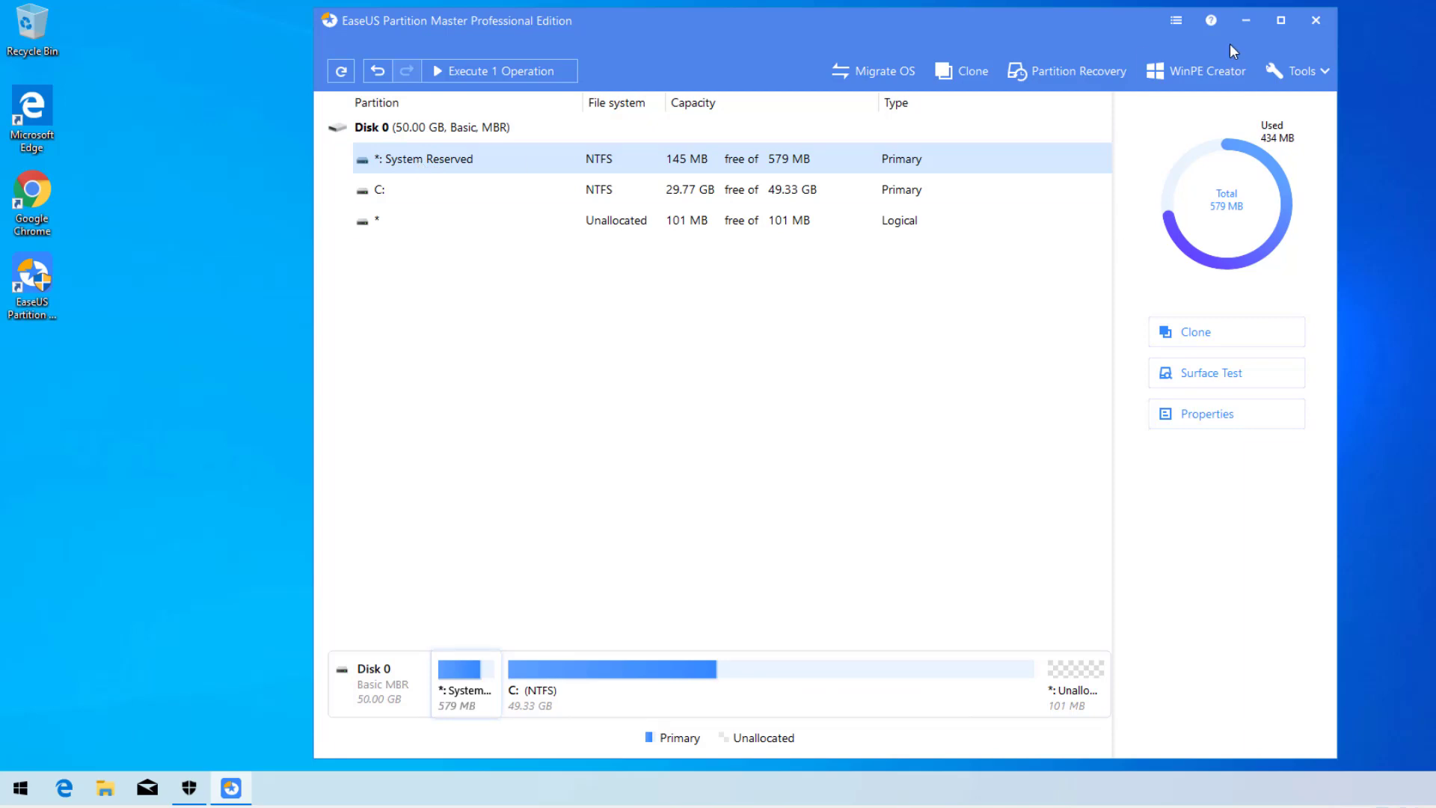
left_click(1278, 22)
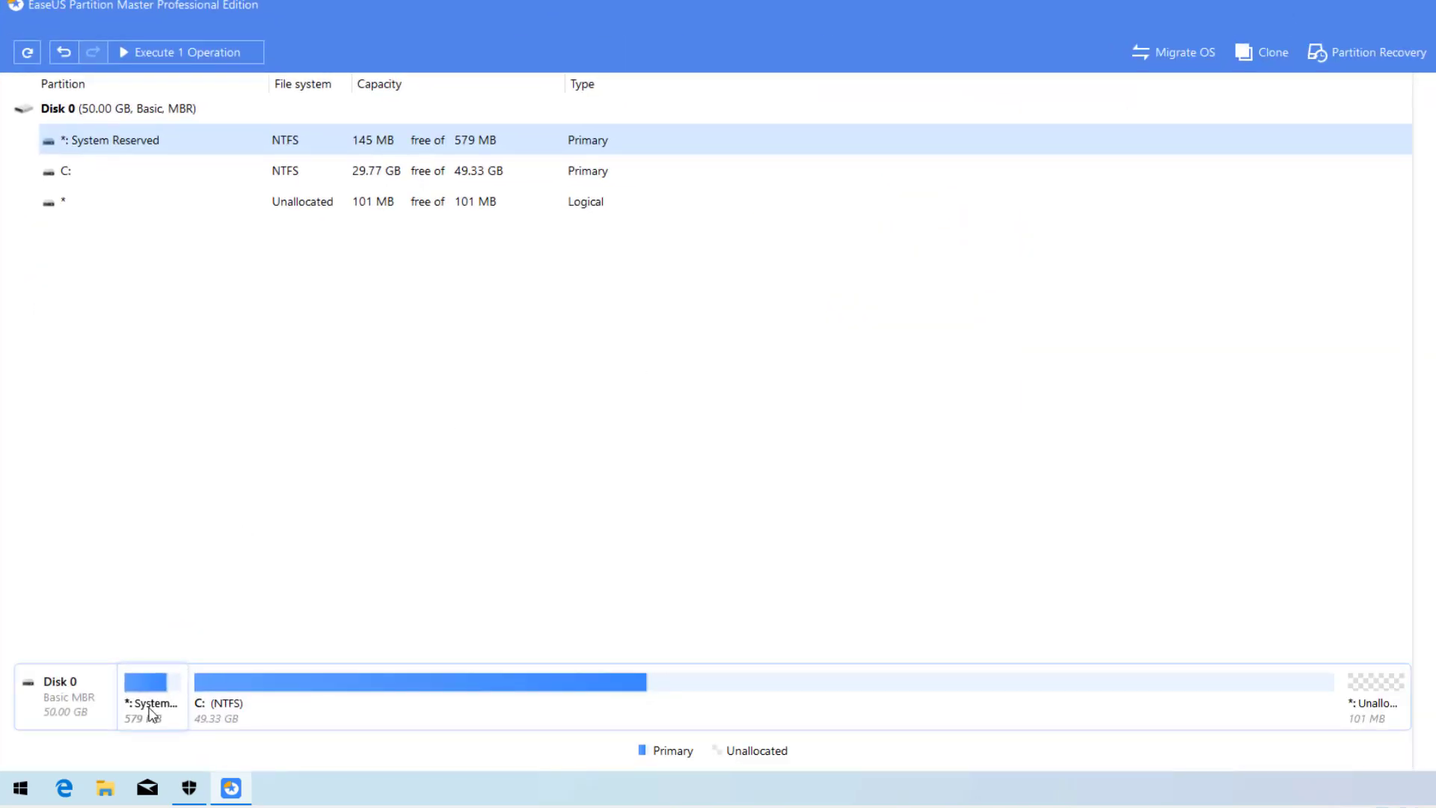
mouse_move(149, 714)
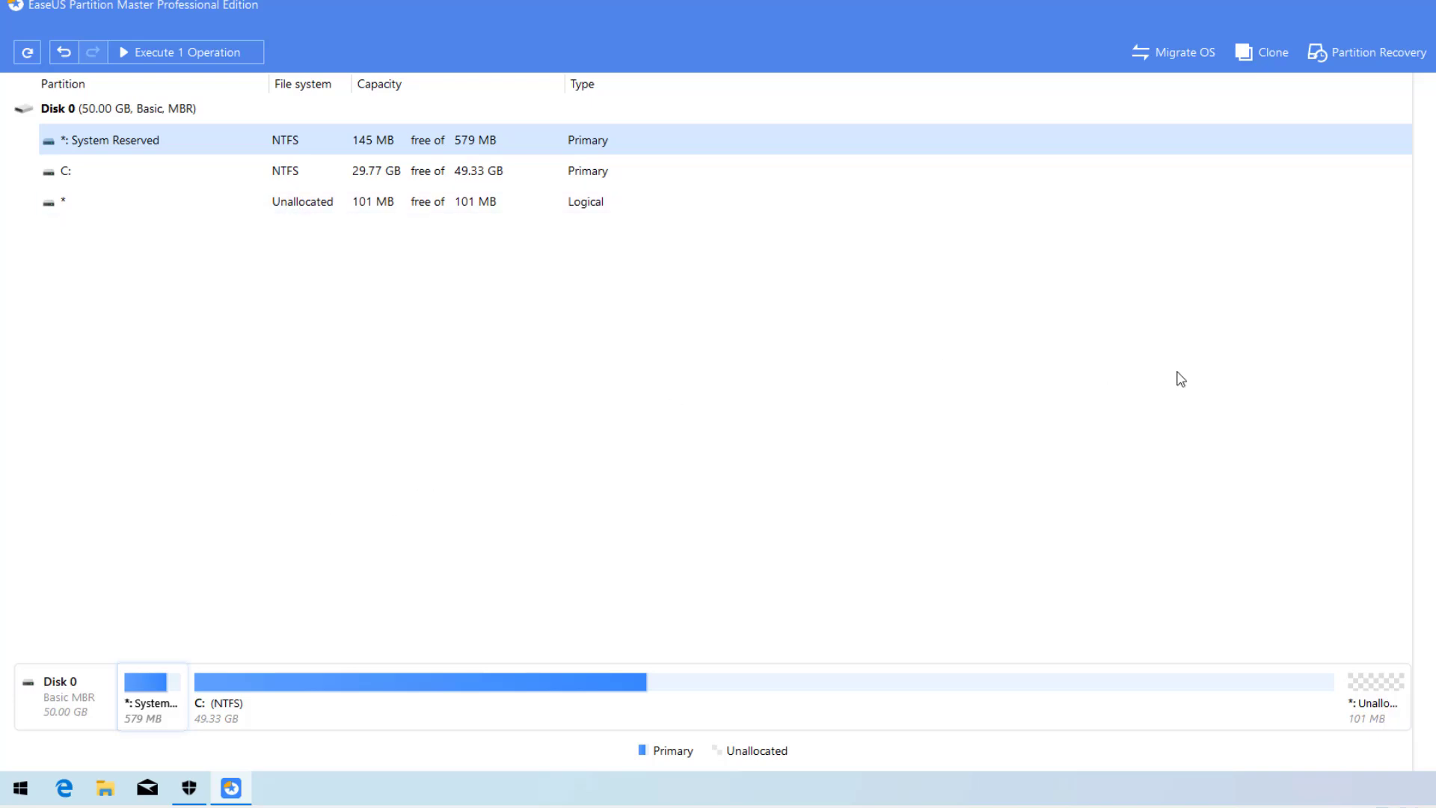
Step: Apply the pending GPT to MBR conversion of Disk 0 with a reboot, and power off the virtual machine once the batch operations complete
left_click(176, 56)
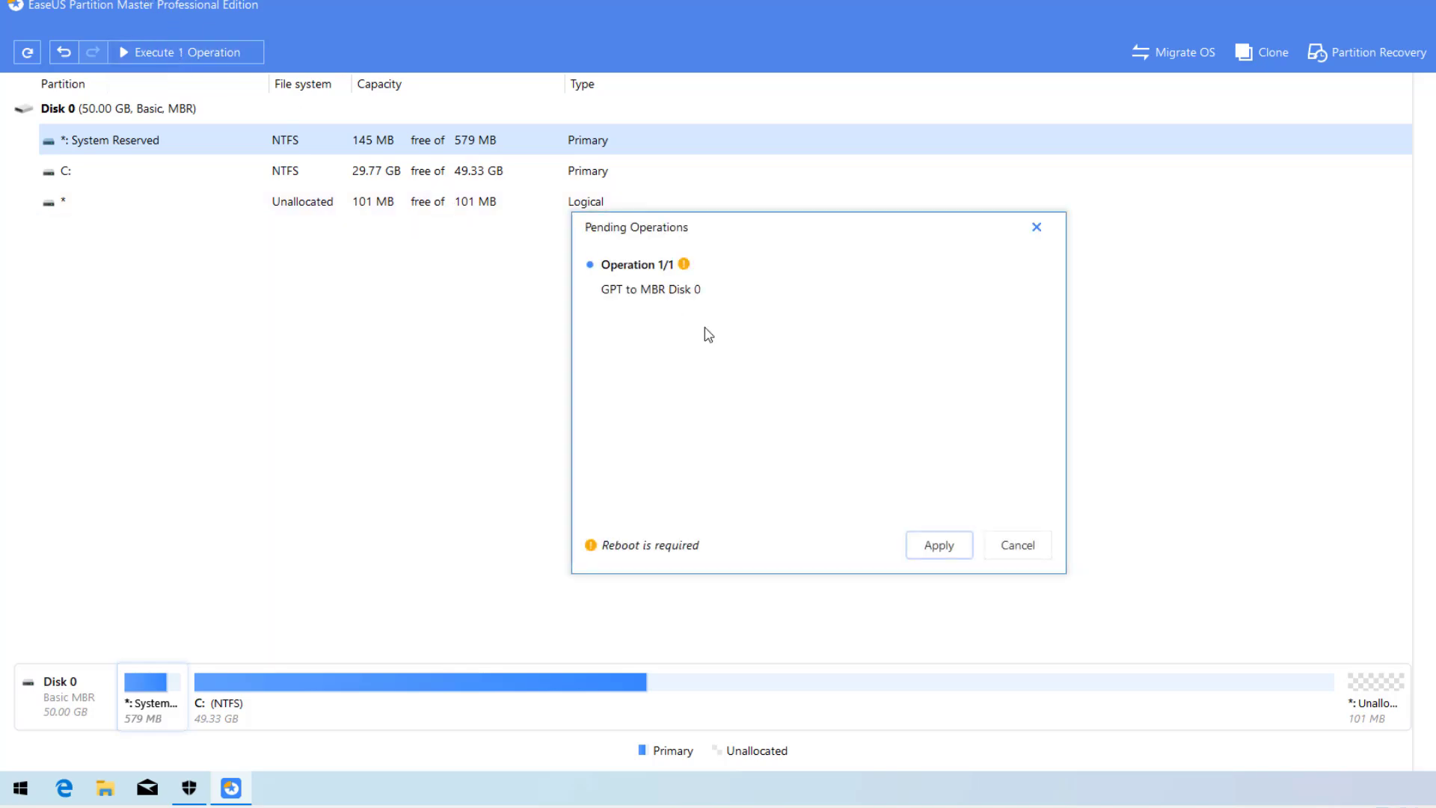
left_click(937, 548)
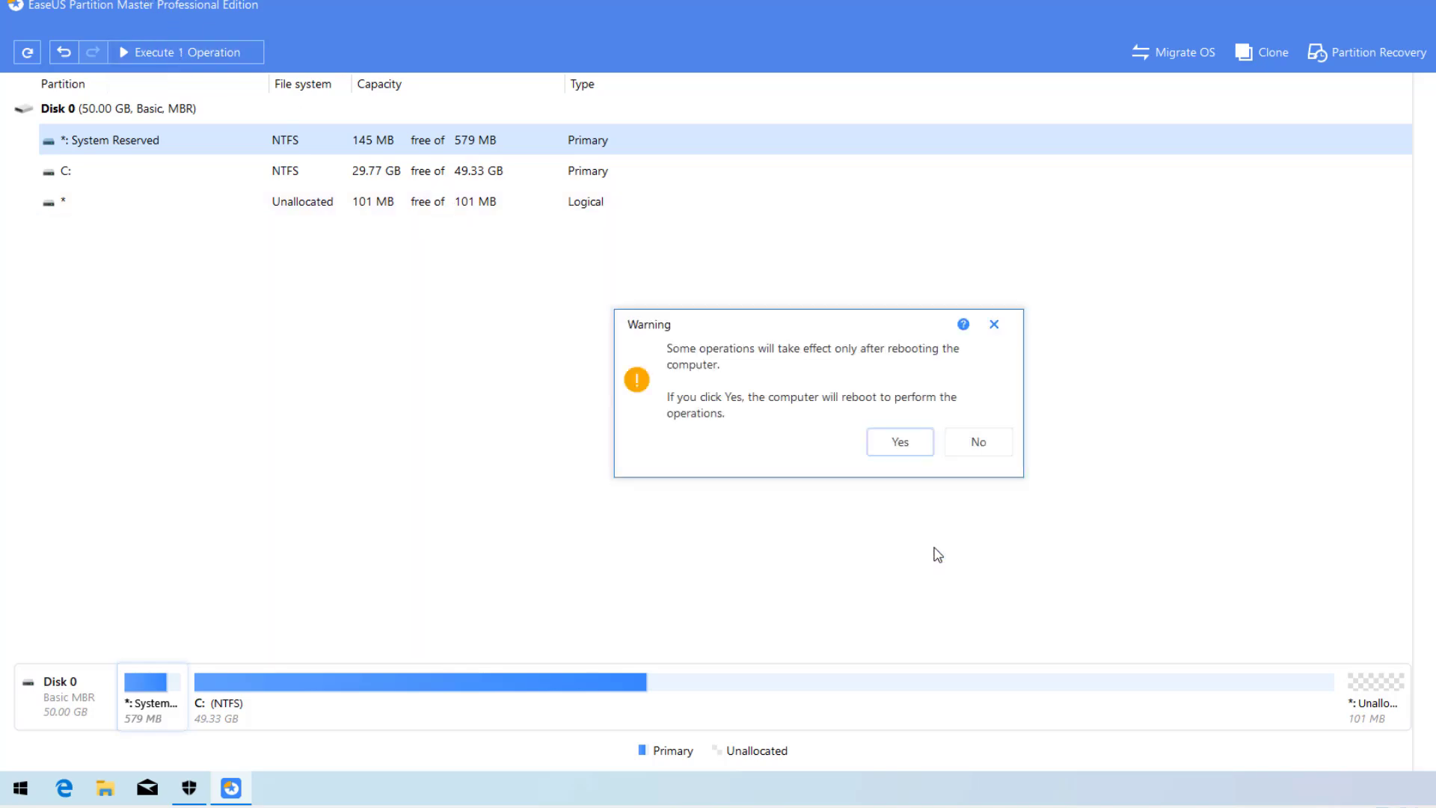
left_click(901, 443)
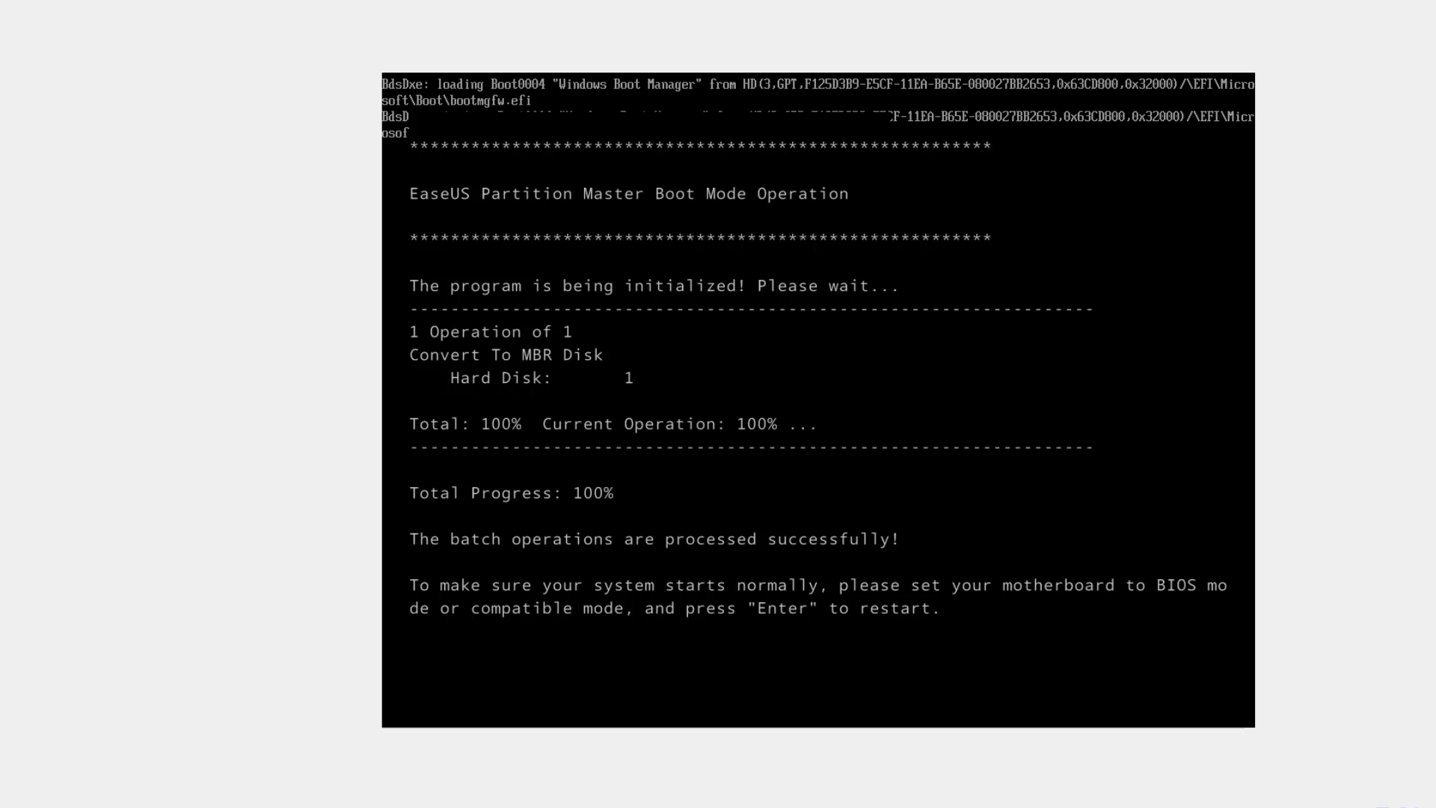
key("ctrl+q")
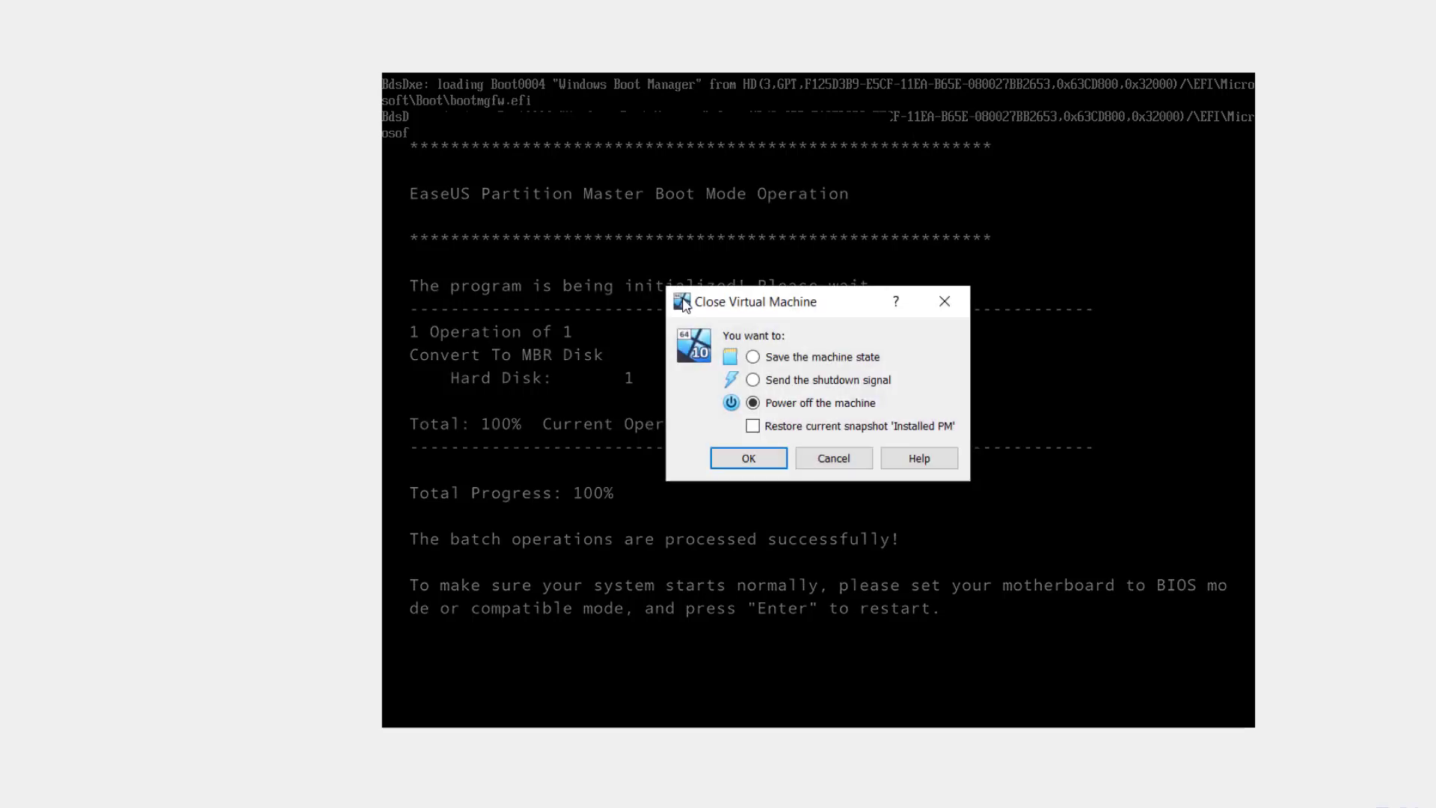
left_click(749, 457)
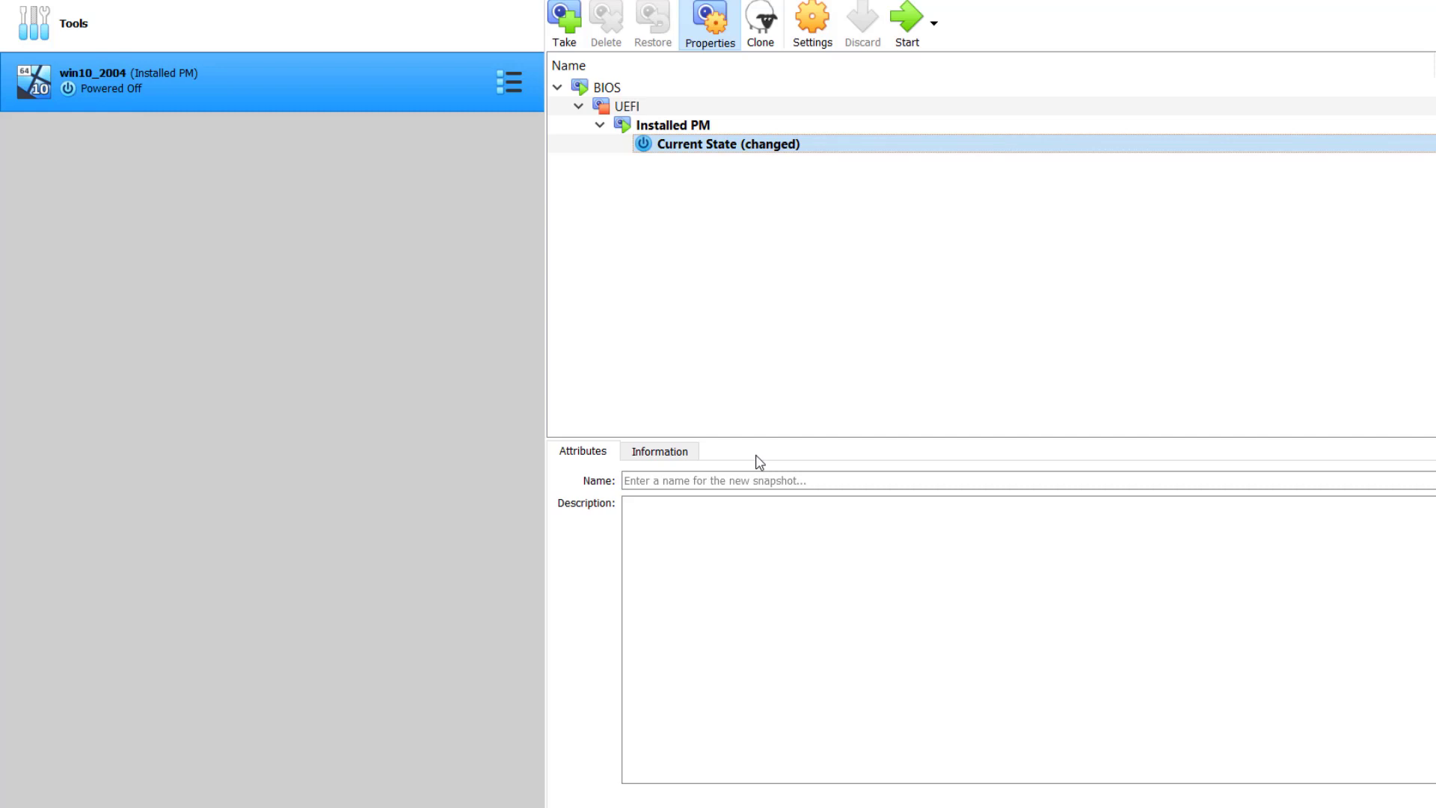
Step: Disable EFI in the system settings of the win10_2004 virtual machine and start it
left_click(814, 23)
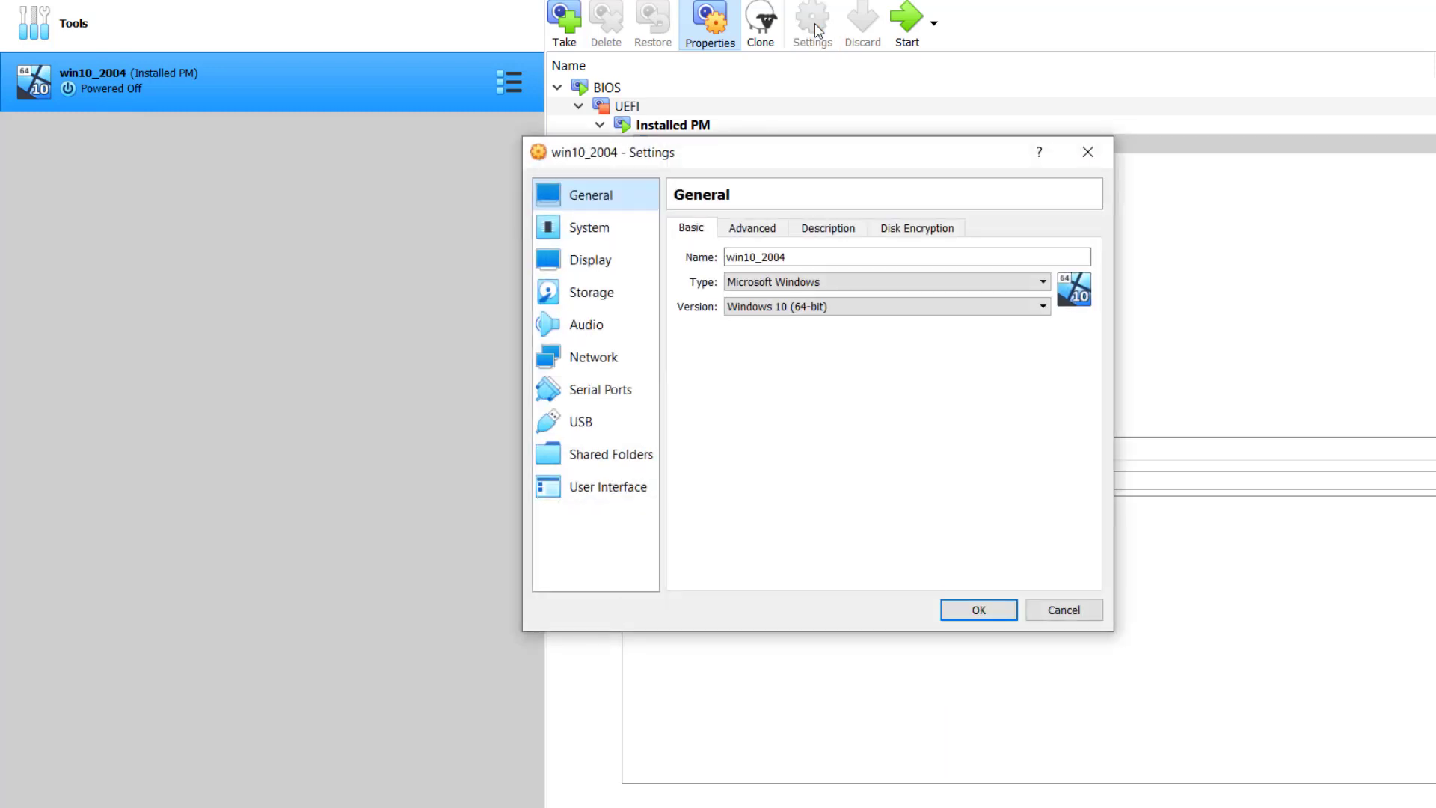
left_click(585, 234)
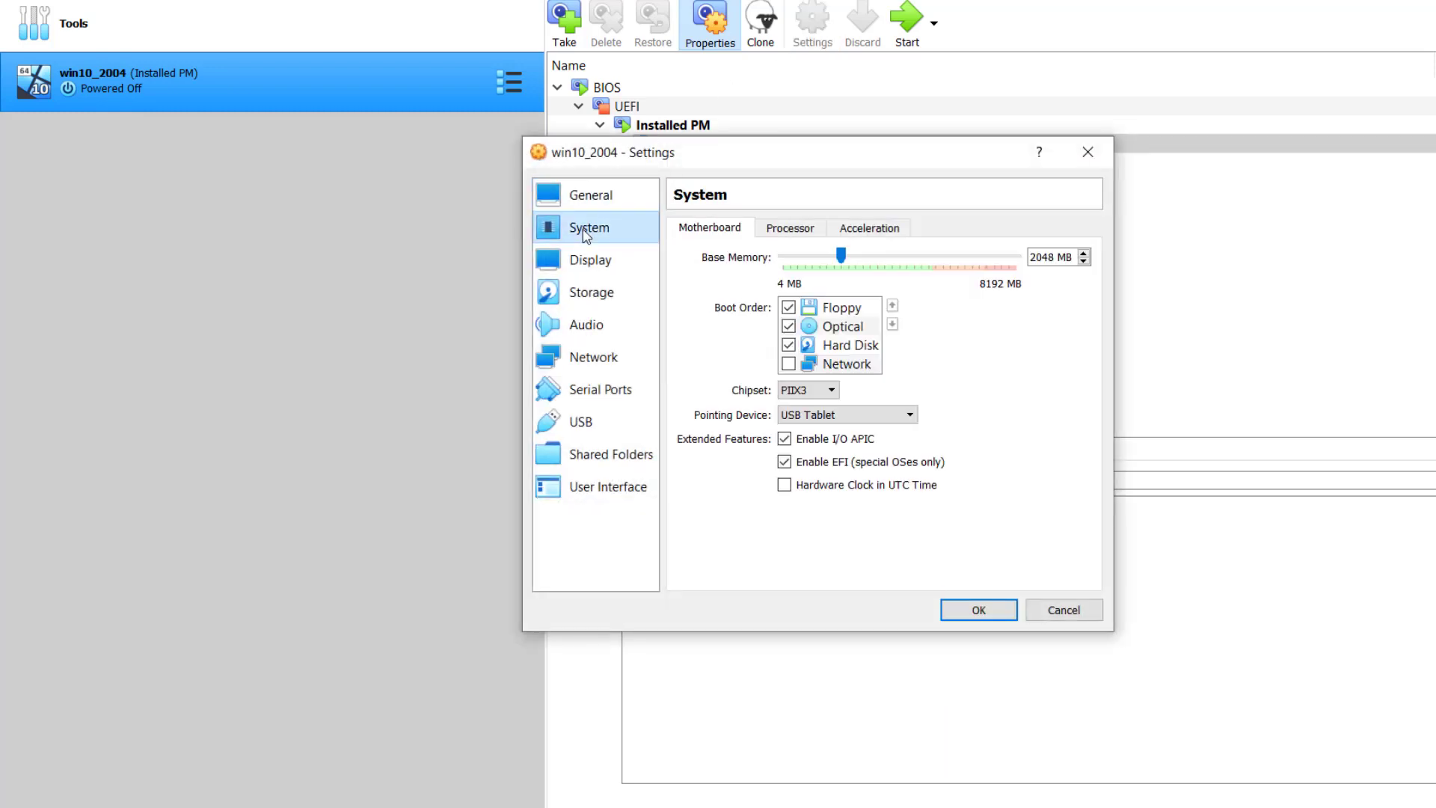
left_click(785, 463)
left_click(979, 611)
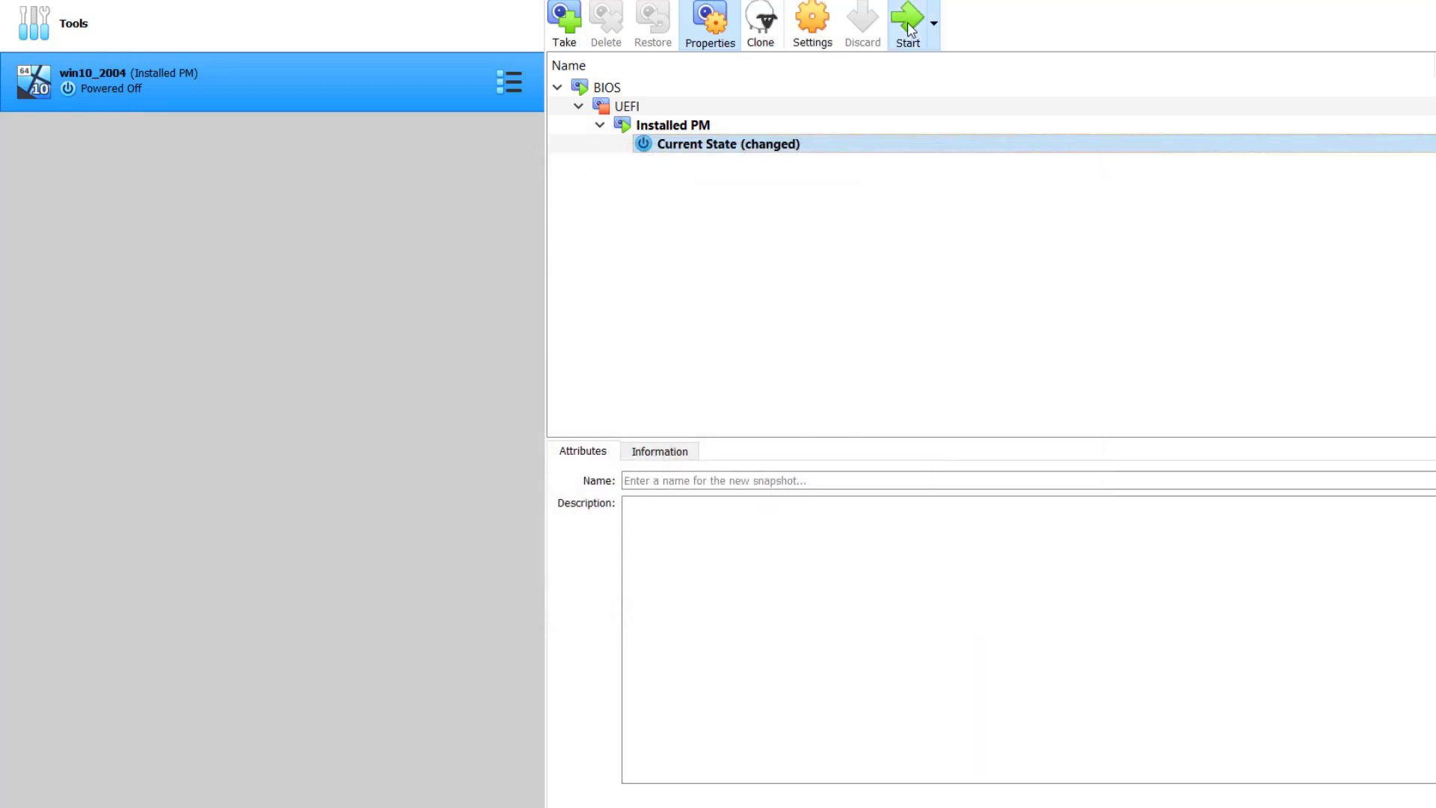
left_click(908, 22)
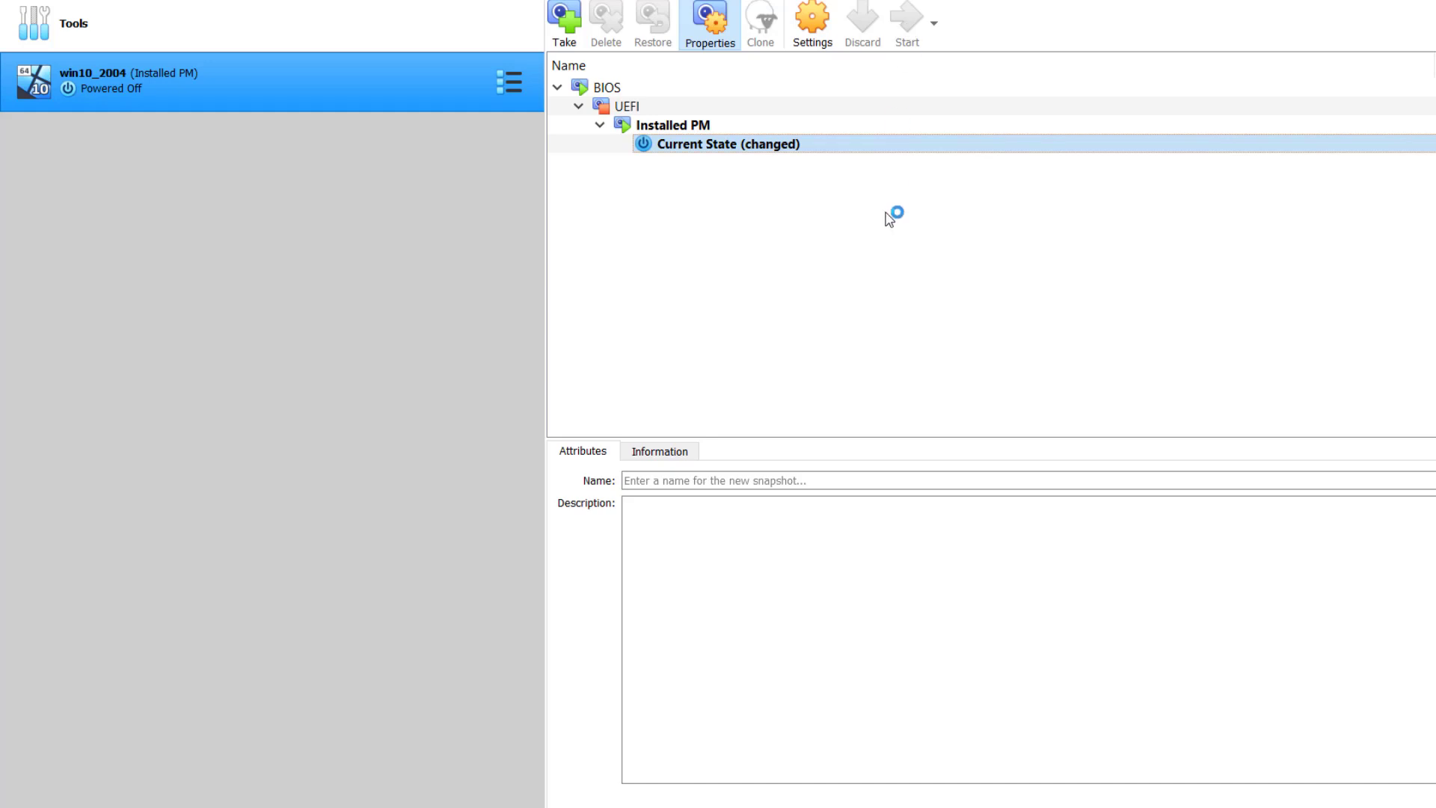